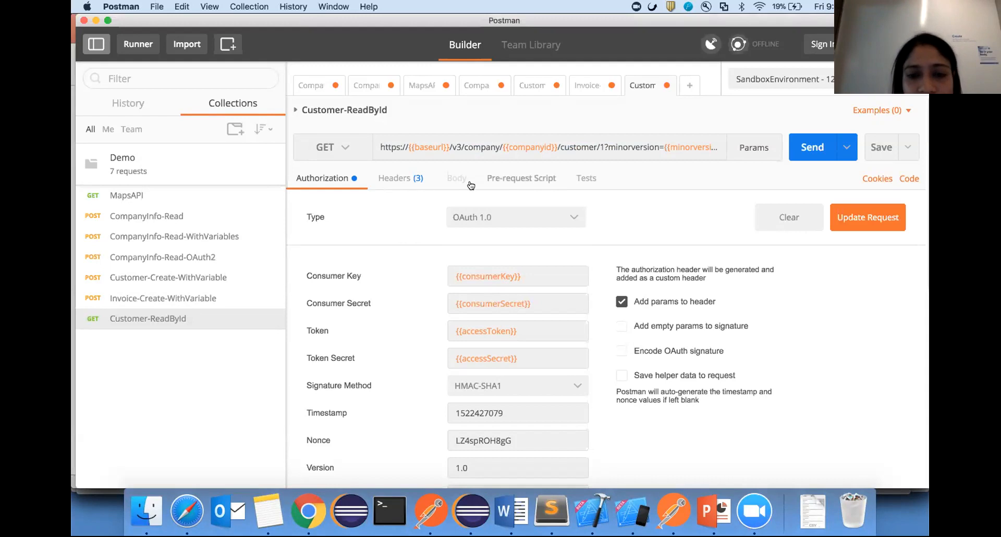
Send the Customer-ReadById request and review the returned customer JSON, highlighting its Id line.
scroll(620, 206, down, 1)
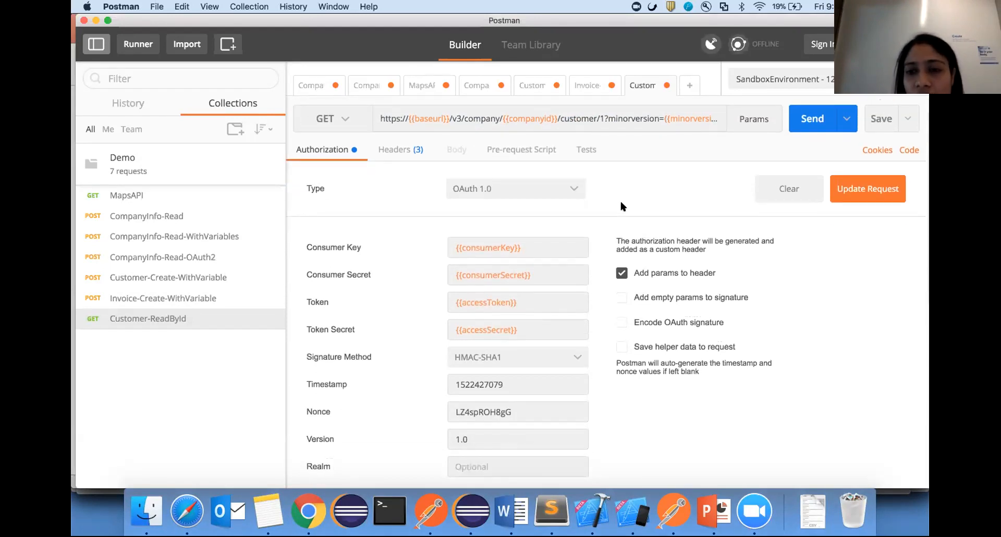
click(816, 118)
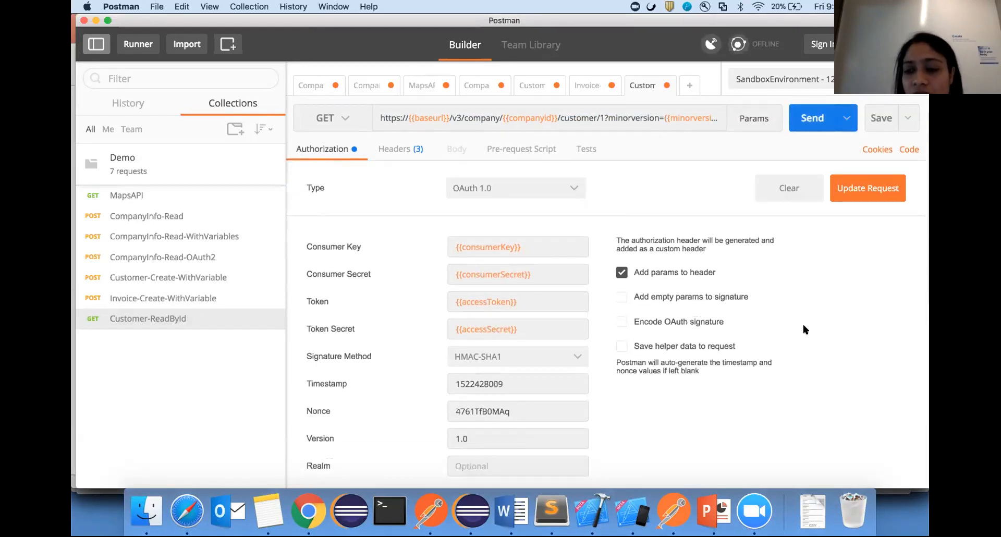
scroll(803, 326, down, 8)
scroll(803, 326, up, 2)
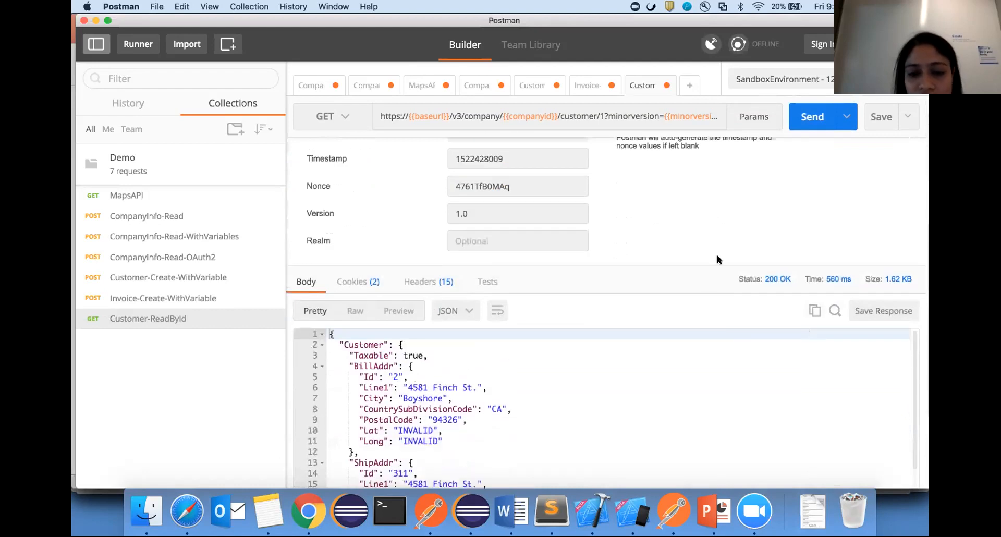
scroll(717, 262, down, 3)
scroll(554, 369, down, 5)
scroll(536, 391, down, 3)
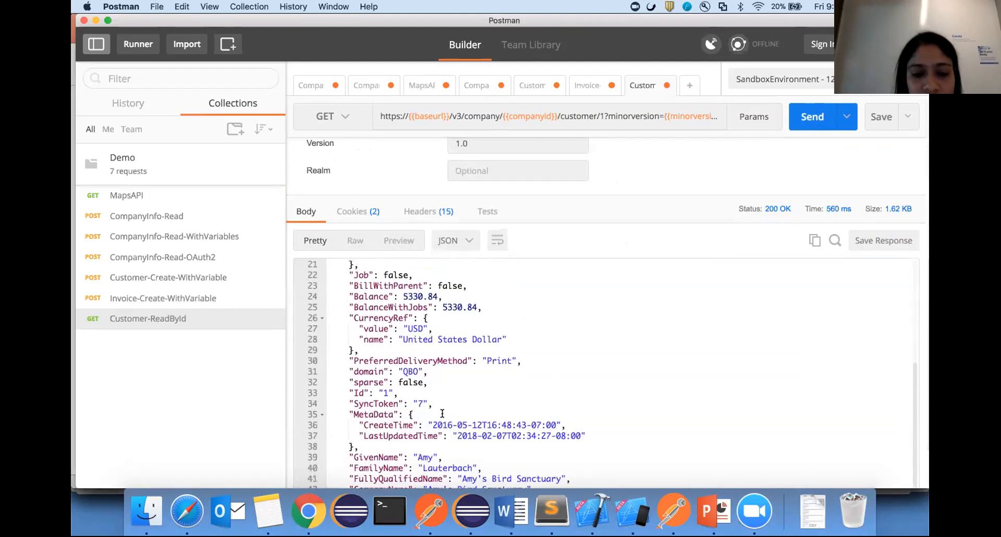
triple_click(536, 392)
scroll(546, 361, up, 5)
scroll(707, 195, up, 8)
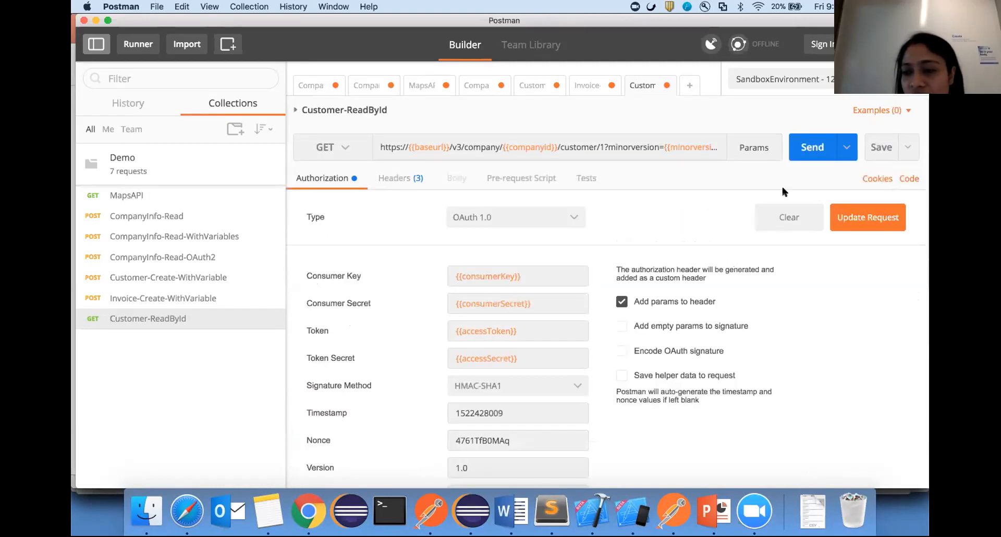
Generate the cURL code snippet for the Customer-ReadById request and copy the whole command.
click(908, 180)
click(366, 134)
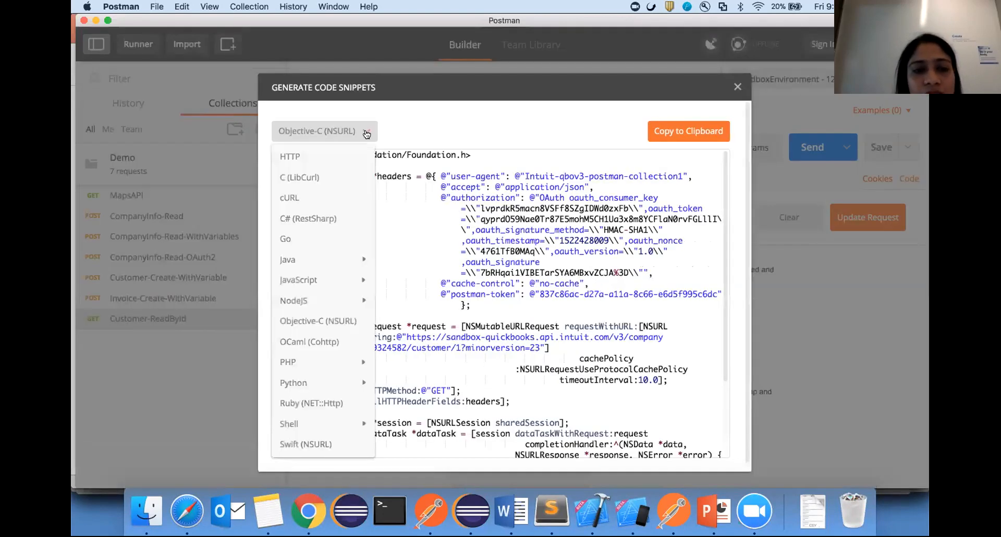
click(321, 193)
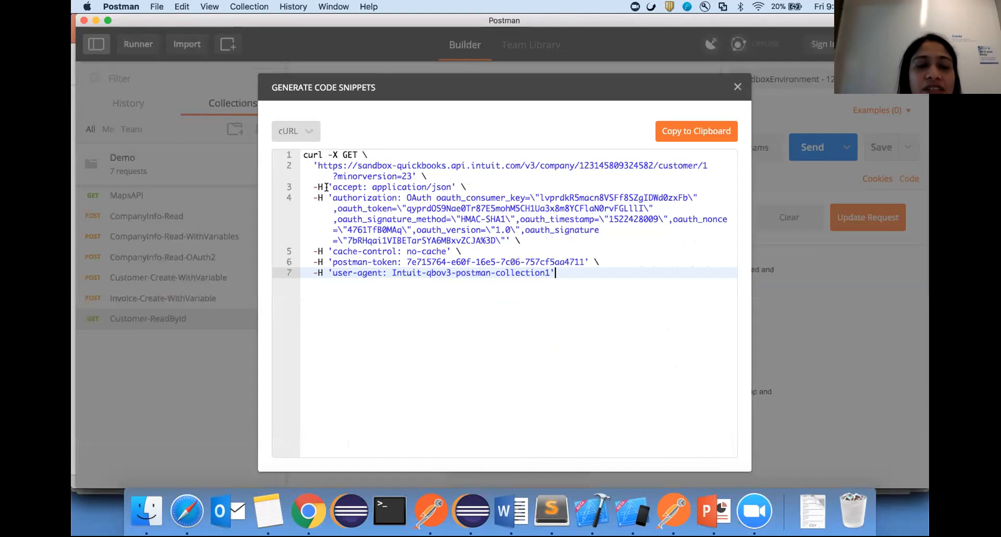
click(309, 134)
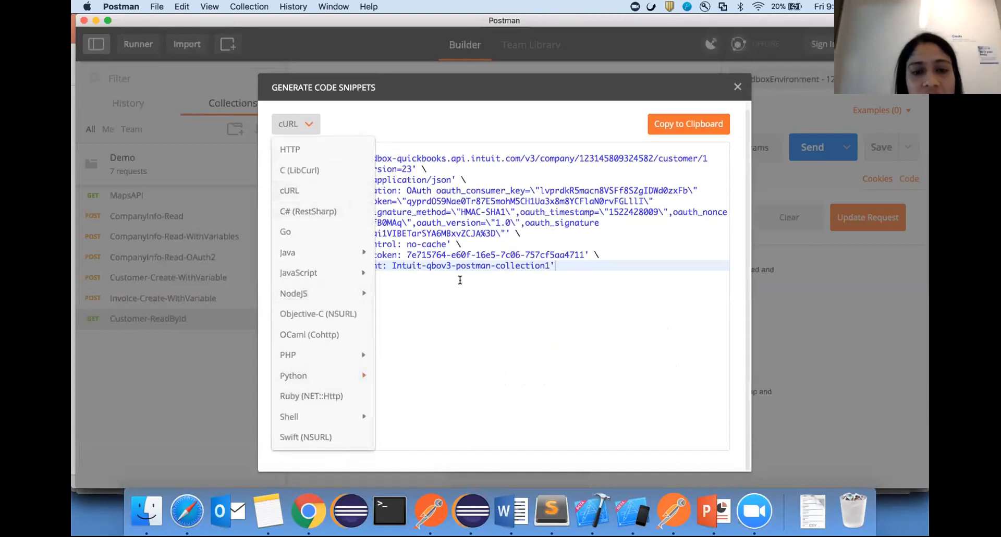
click(499, 283)
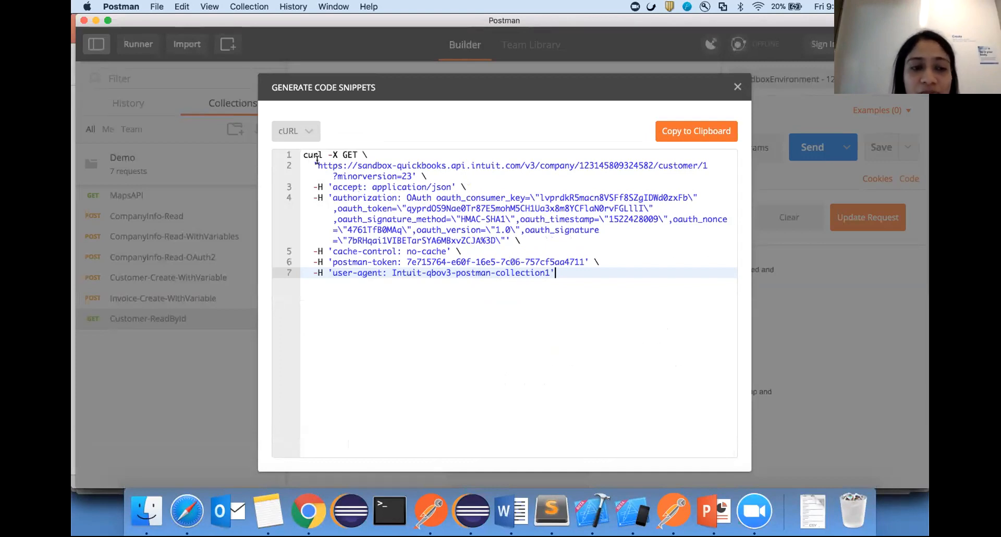
drag(302, 154, 559, 276)
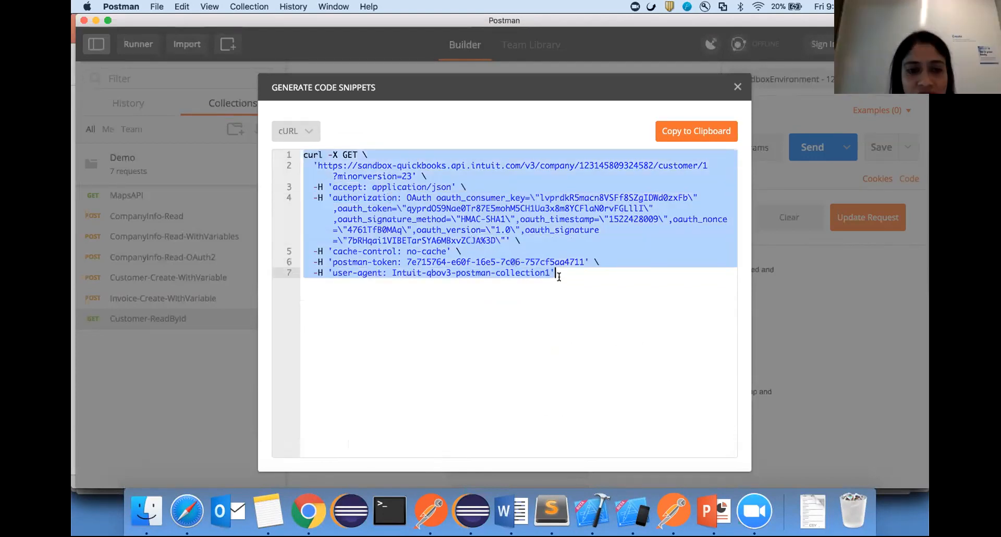
Switch to Chrome and open the FreeFormatter JSON Escape page from the Reading bookmarks.
click(315, 513)
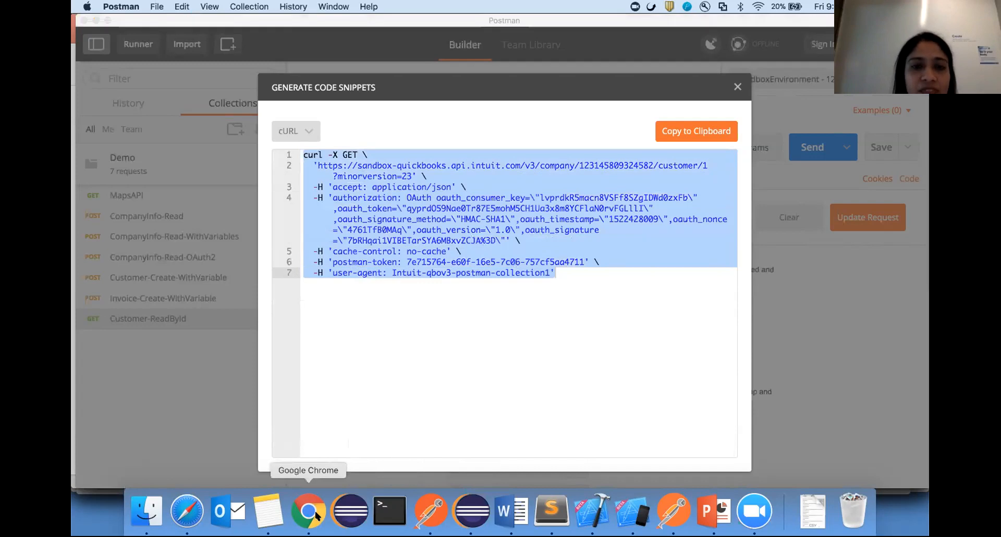
click(406, 28)
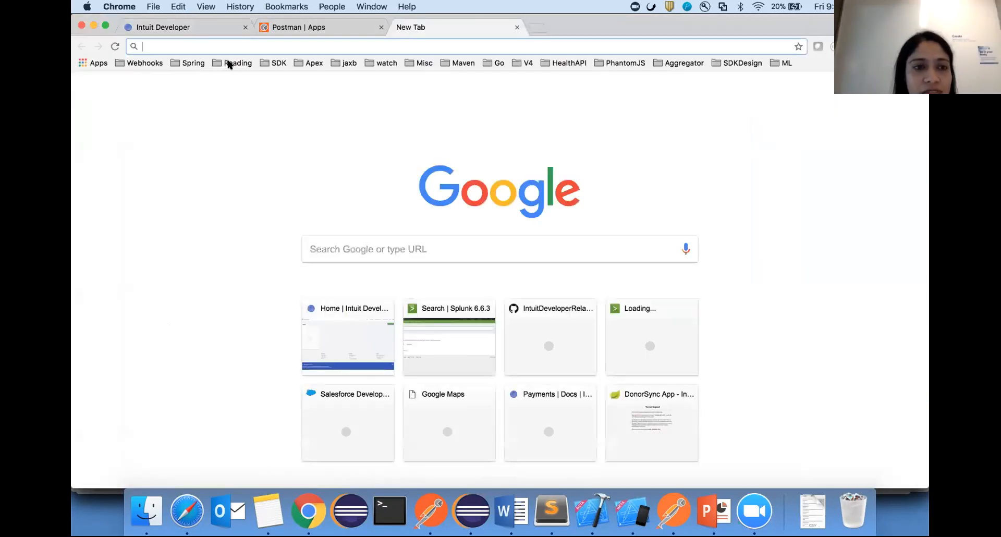
click(232, 63)
click(261, 248)
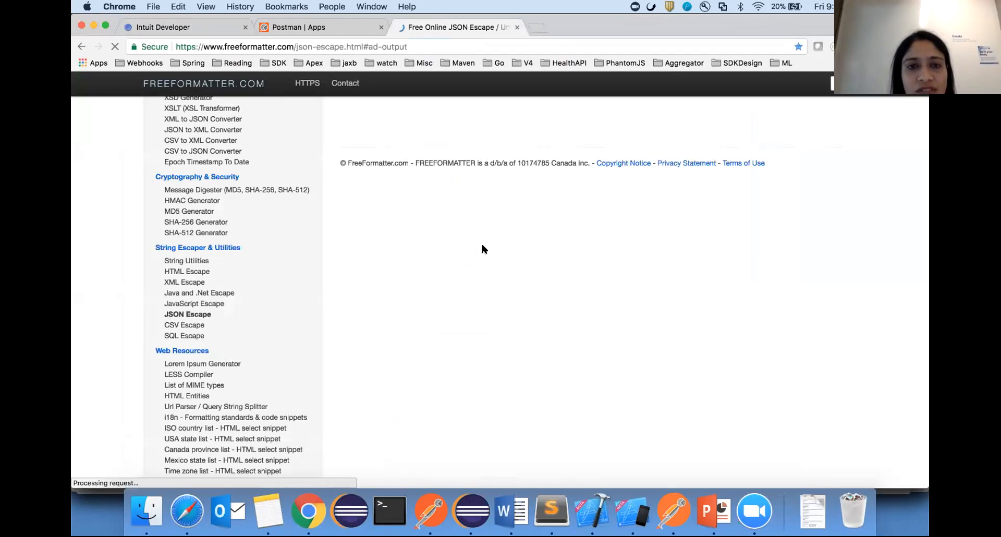
Paste the cURL command with its OAuth consumer key and token into the JSON escape tool and unescape it.
scroll(482, 246, up, 5)
scroll(482, 248, up, 1)
click(474, 265)
key(super+v)
click(453, 340)
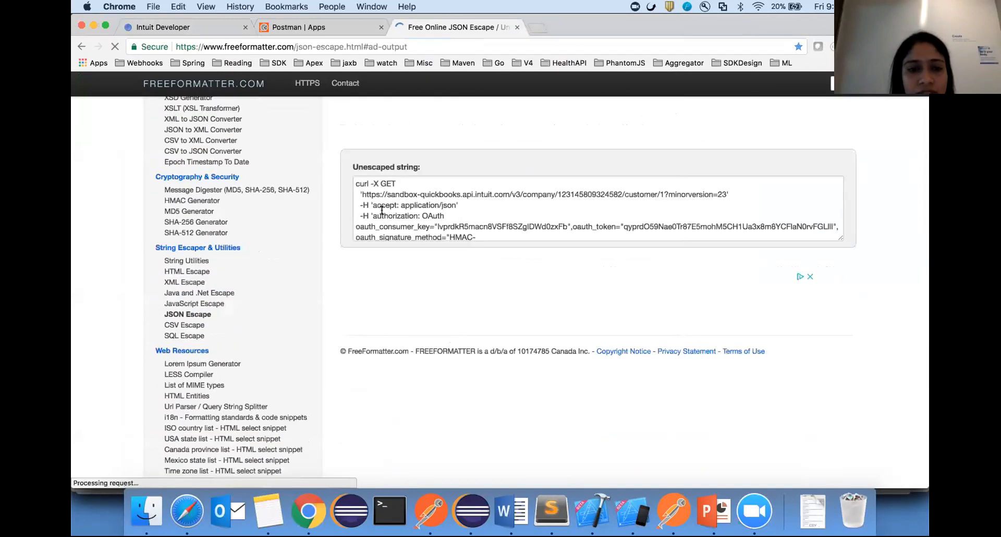
Join the URL, accept header and authorization header lines onto the curl -X GET line in the unescaped string.
click(356, 208)
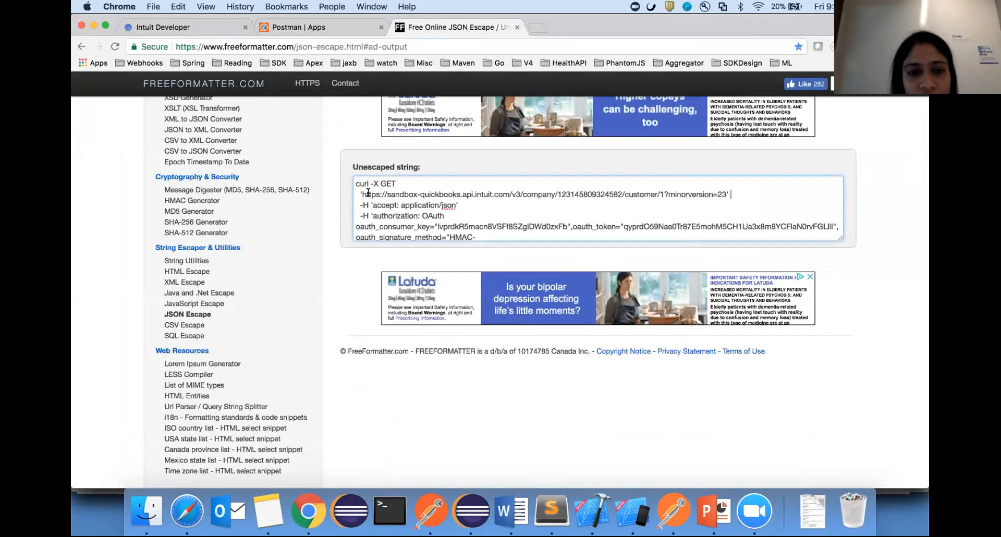
click(362, 193)
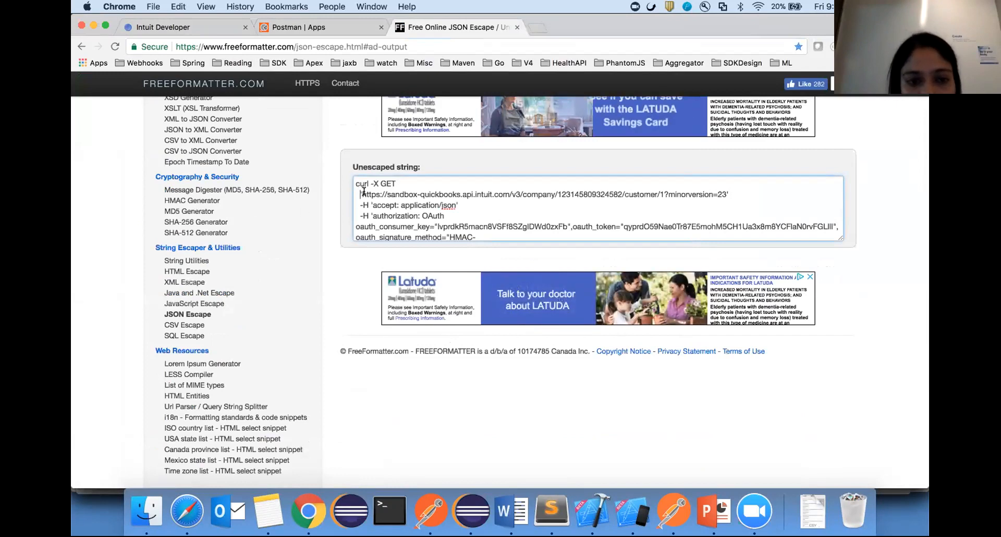
key(BackSpace)
key(BackSpace)
key(BackSpace)
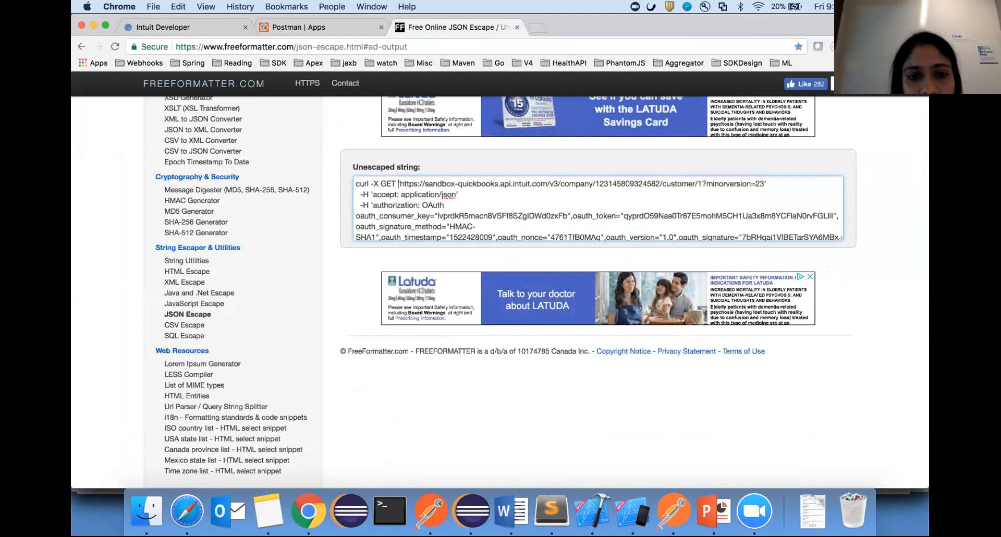
key(BackSpace)
key(BackSpace)
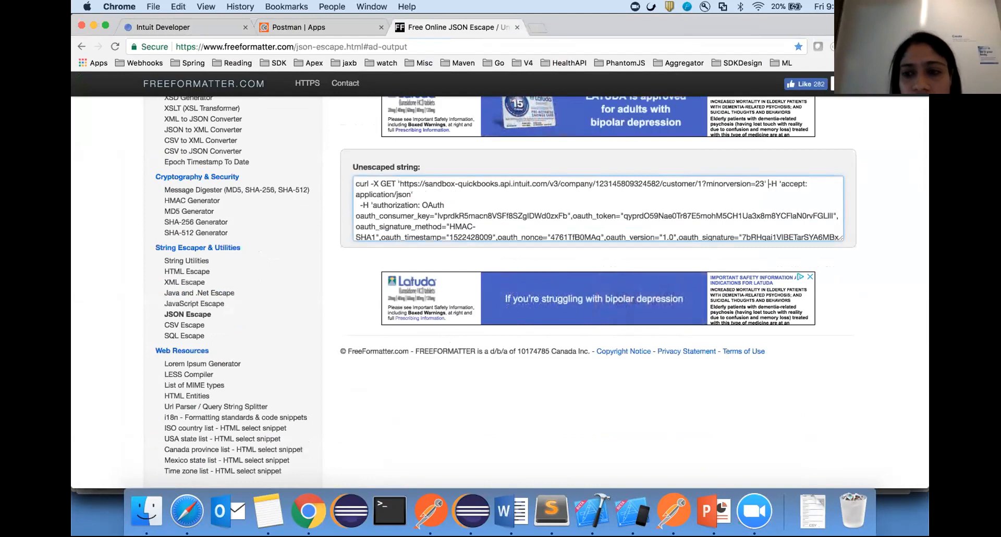
click(359, 202)
key(BackSpace)
key(BackSpace)
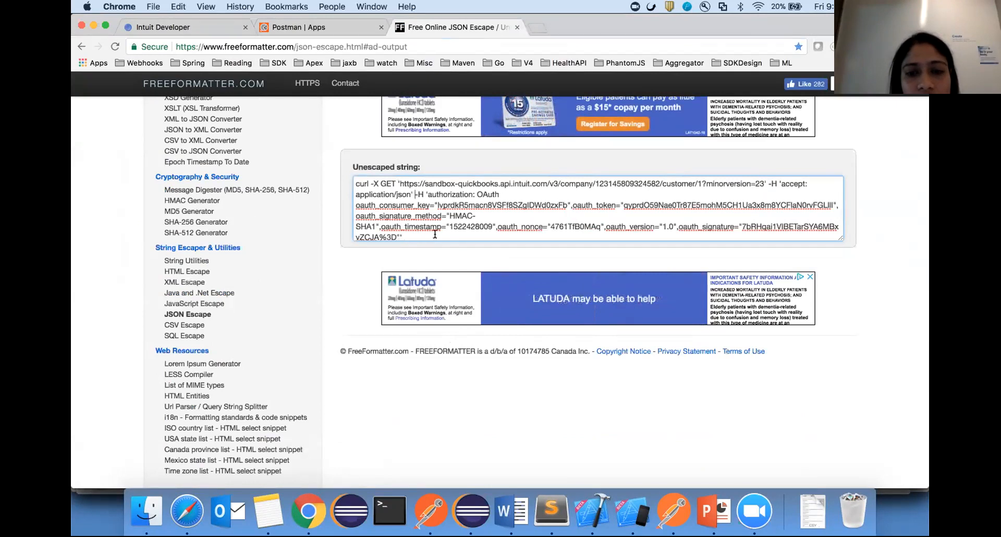
Delete the cache-control, postman-token and user-agent headers from the unescaped string and copy the remaining command.
scroll(436, 225, down, 3)
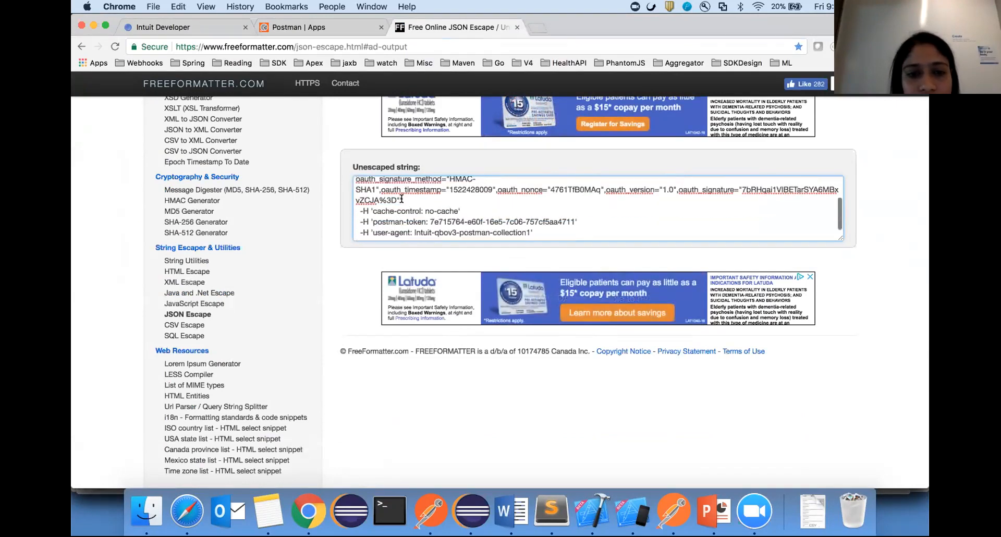
drag(404, 200, 531, 228)
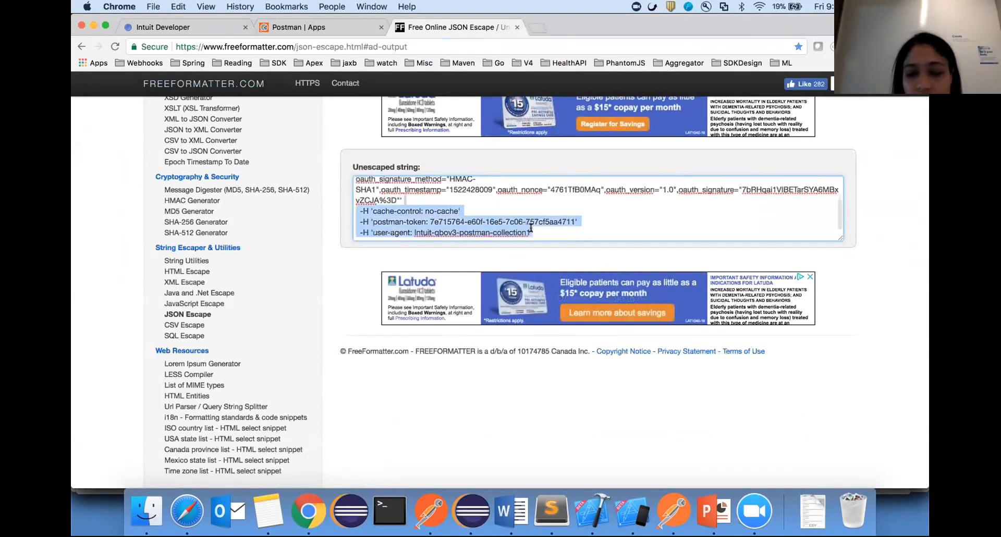
key(BackSpace)
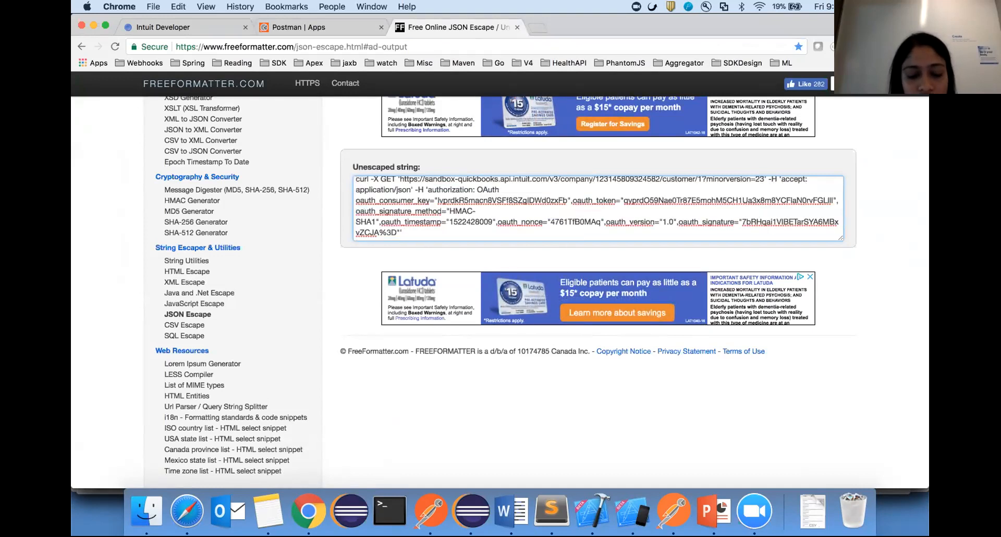
key(super+a)
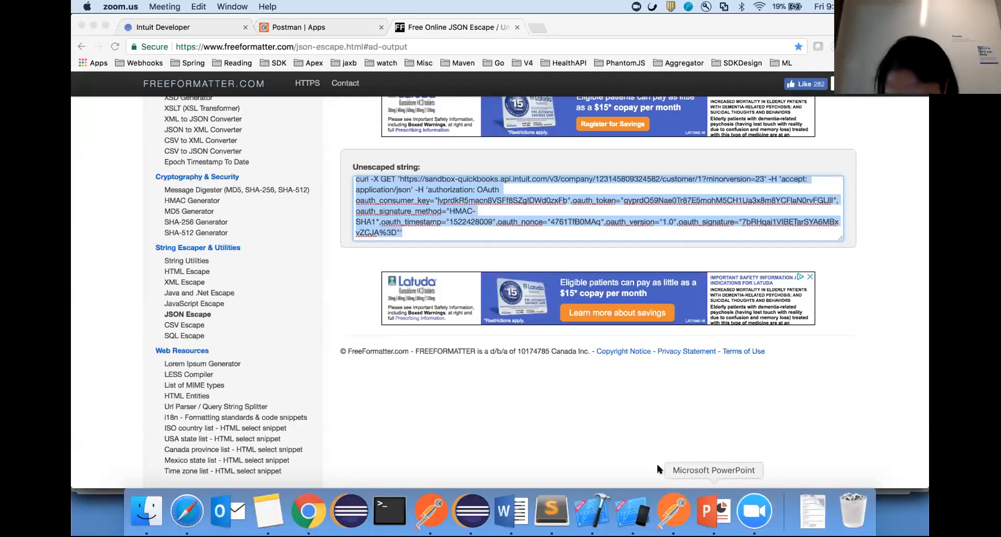
click(596, 411)
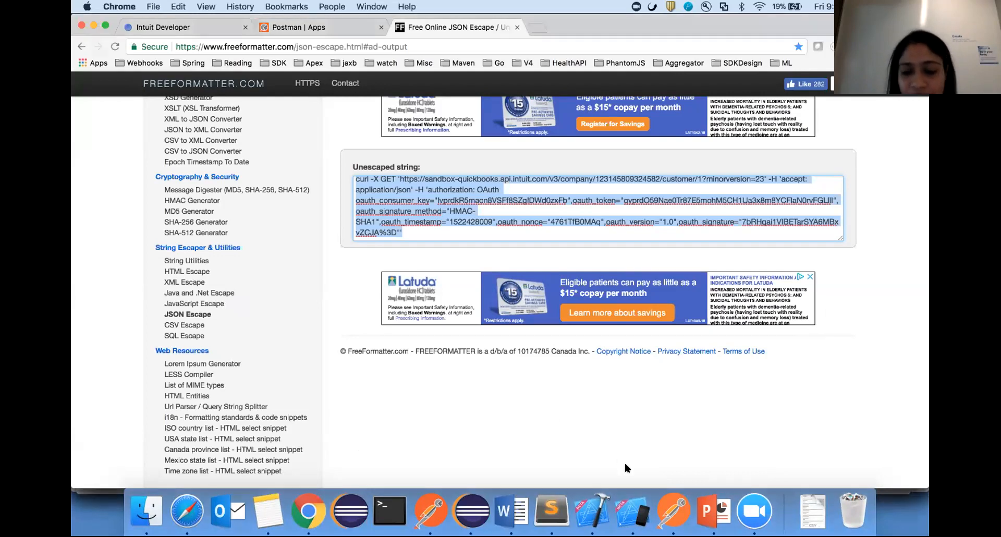
Switch to Postman, regenerate the request's code snippet and view the available snippet languages.
click(670, 507)
click(736, 86)
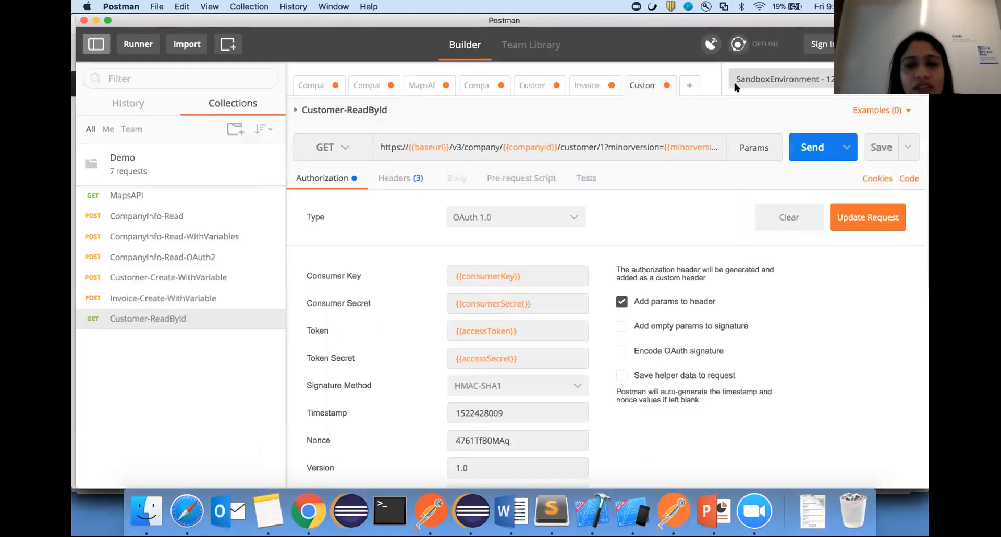
click(907, 178)
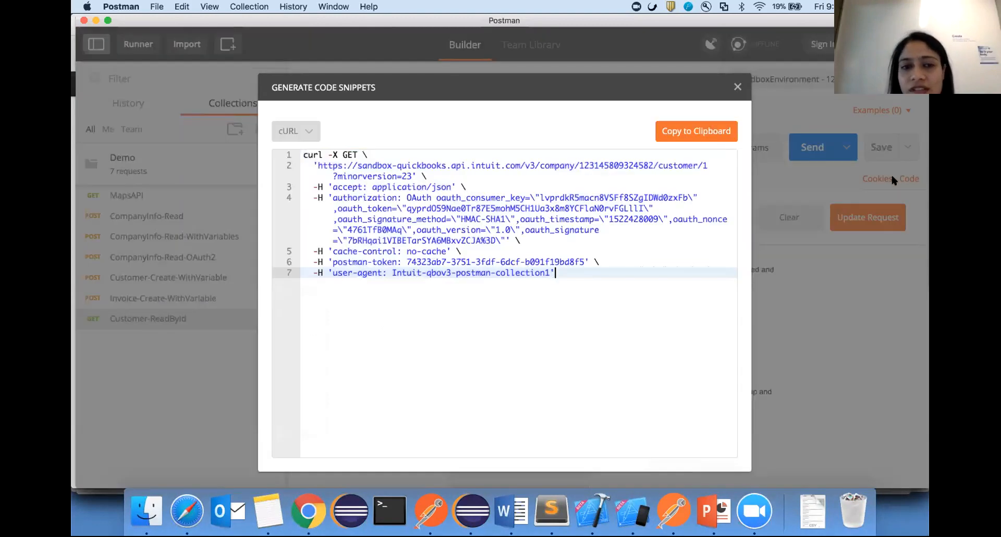
click(304, 137)
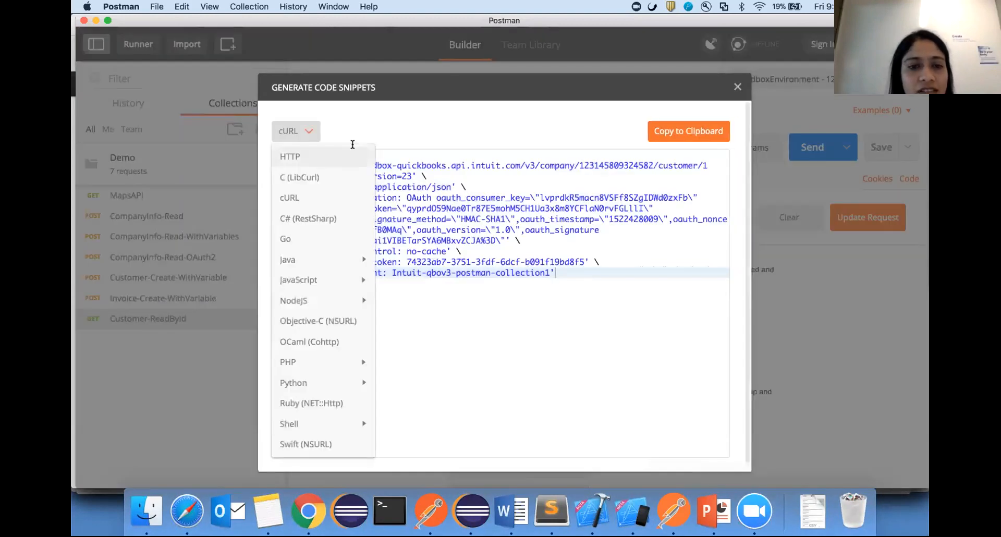
click(532, 209)
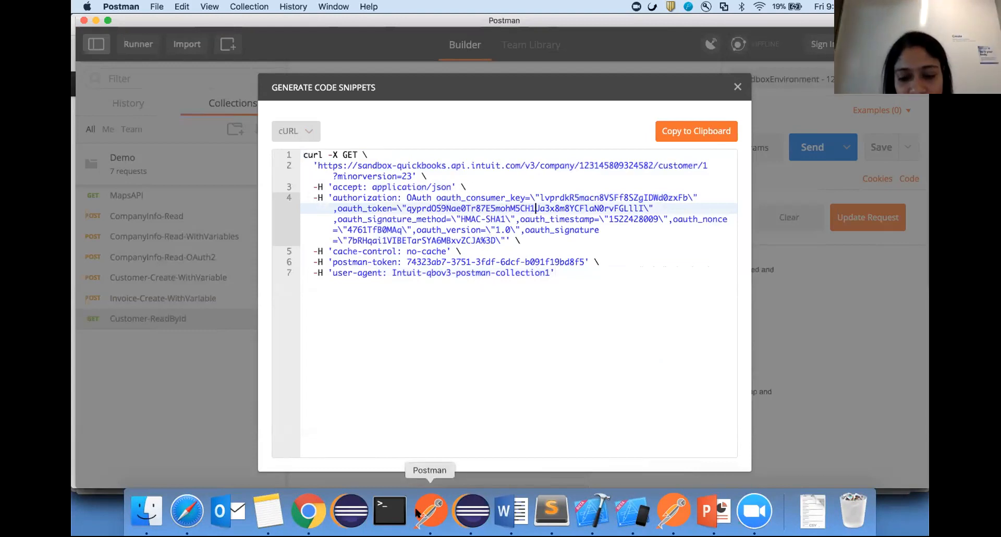
Switch to Terminal, paste the cleaned curl command with its OAuth consumer key and token, and run it.
click(396, 513)
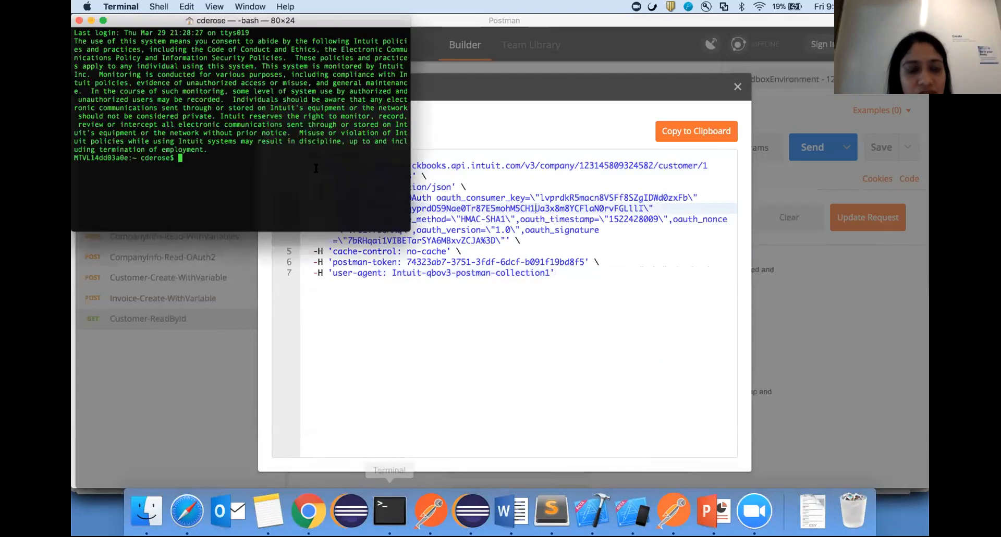
key(super+v)
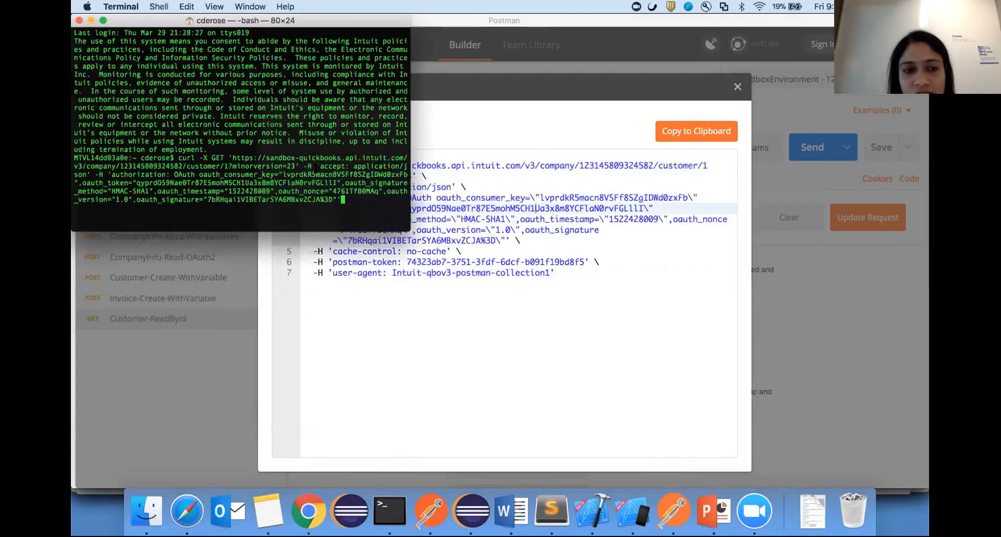
key(Return)
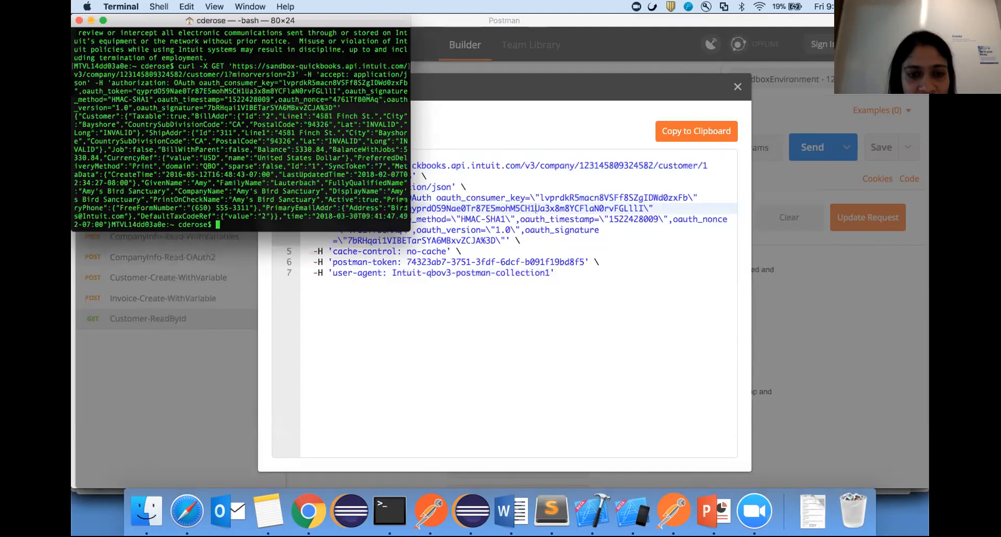
Enlarge the Terminal window to 106×38 and highlight the customer JSON returned by the curl command.
drag(410, 231, 443, 256)
drag(496, 316, 519, 348)
drag(176, 259, 89, 173)
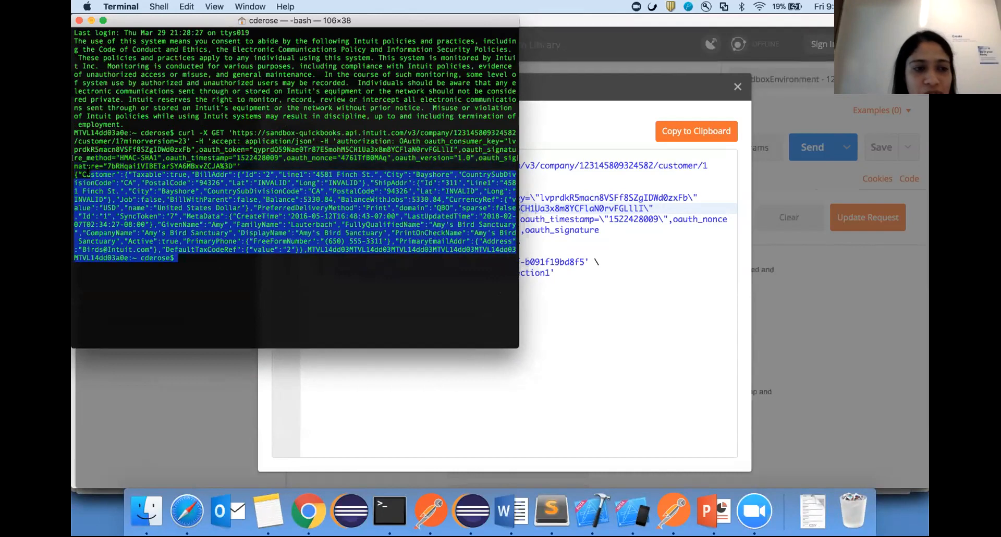
Return to Postman and generate the request's code snippet as Java OK HTTP.
click(645, 267)
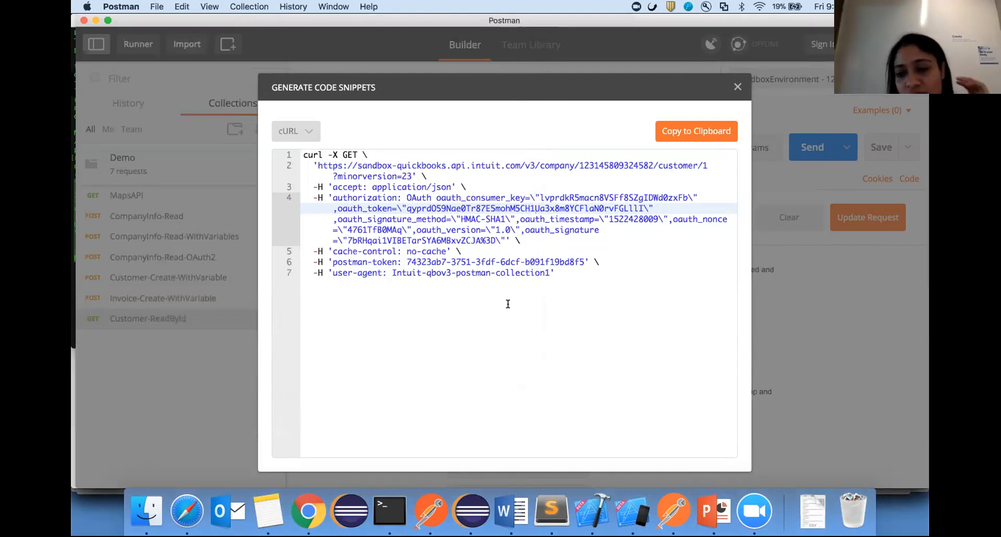
click(310, 134)
mouse_move(324, 262)
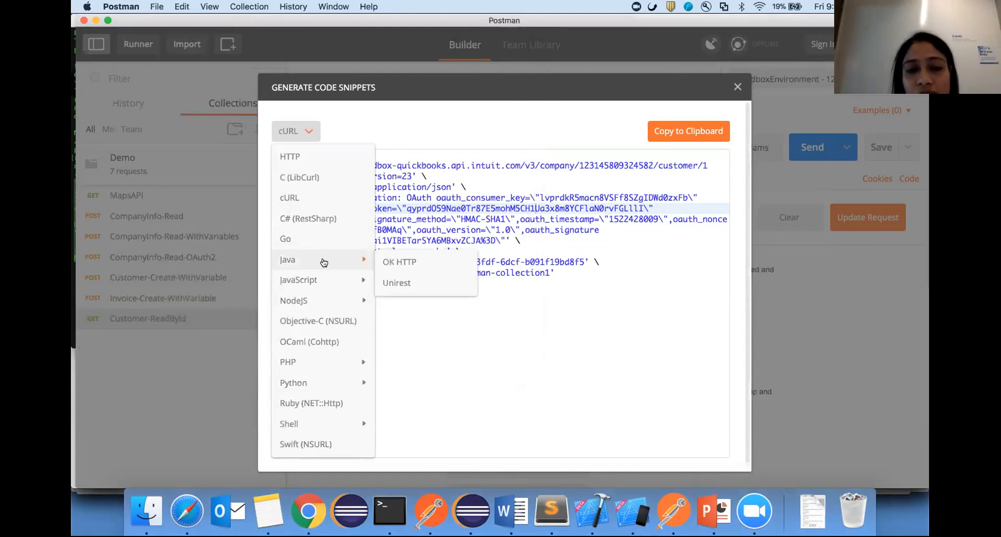
click(388, 266)
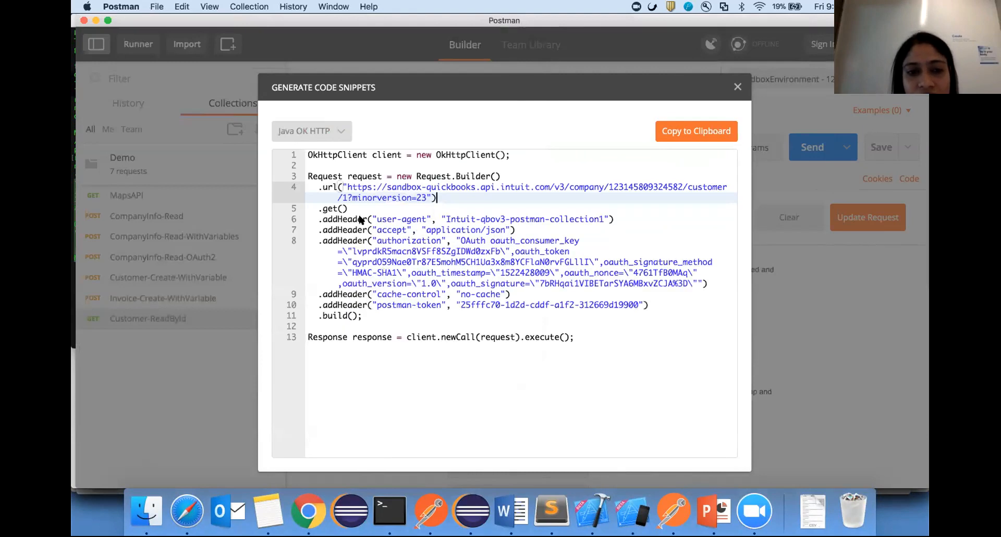
Generate the request's code snippet as Python http.client (Python 3) and review the other available snippet languages.
click(344, 132)
mouse_move(328, 382)
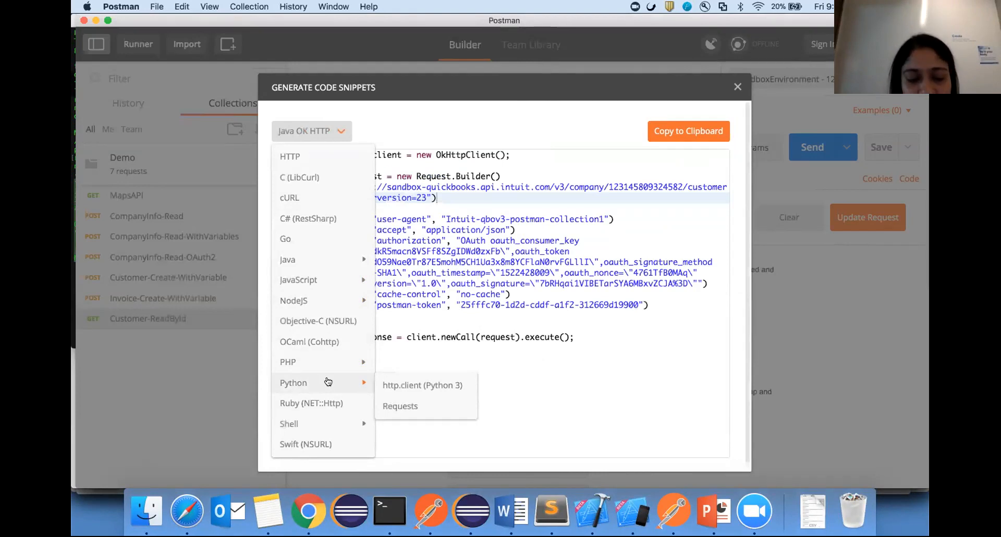
click(402, 387)
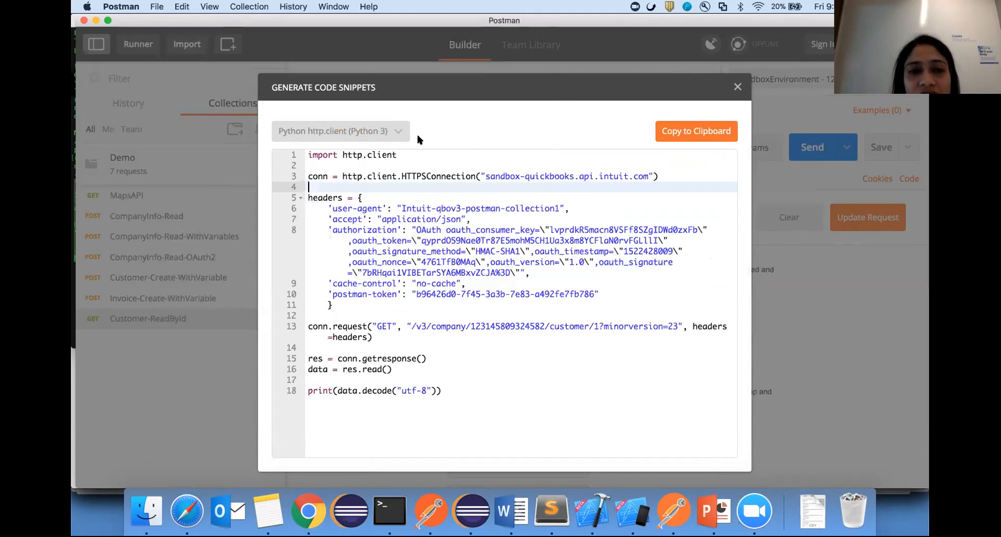
click(397, 129)
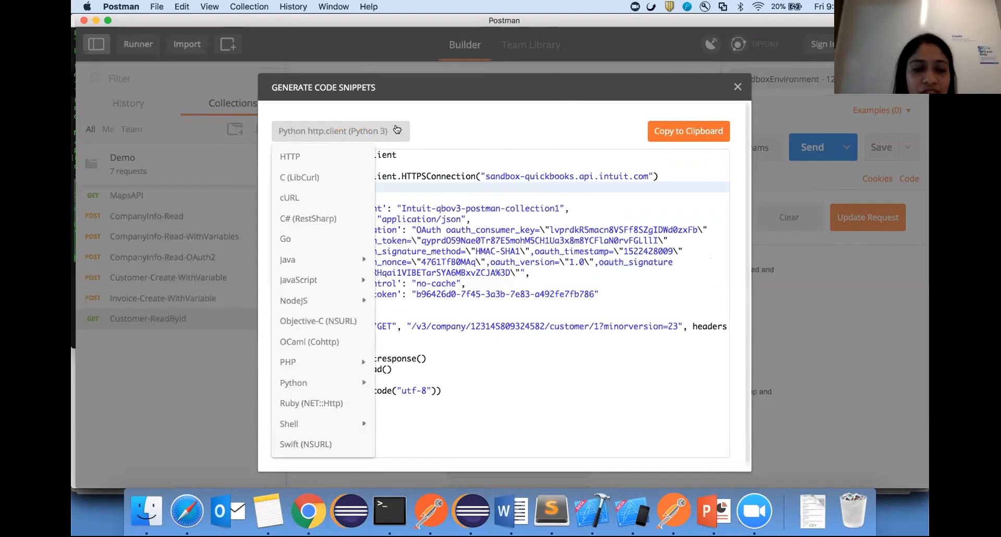
mouse_move(359, 380)
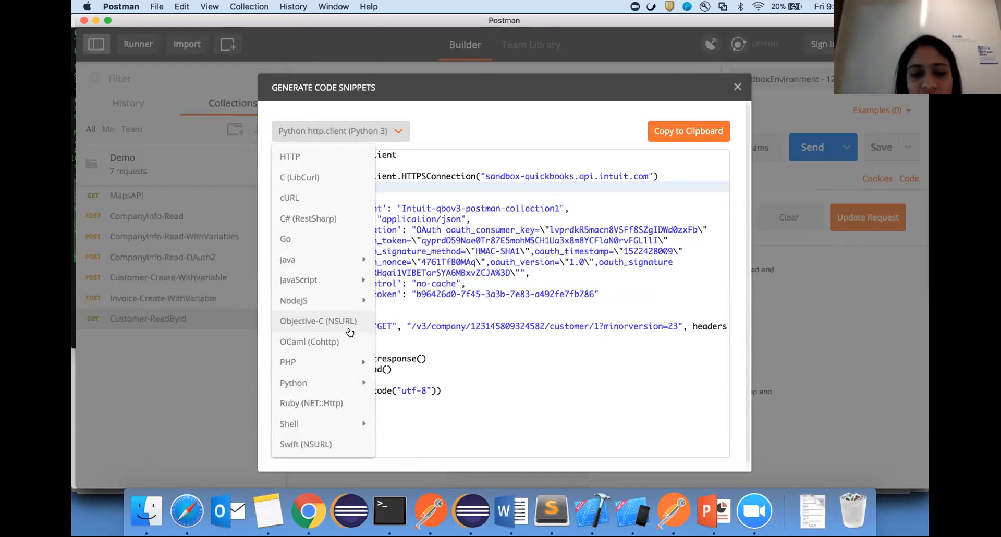
click(383, 327)
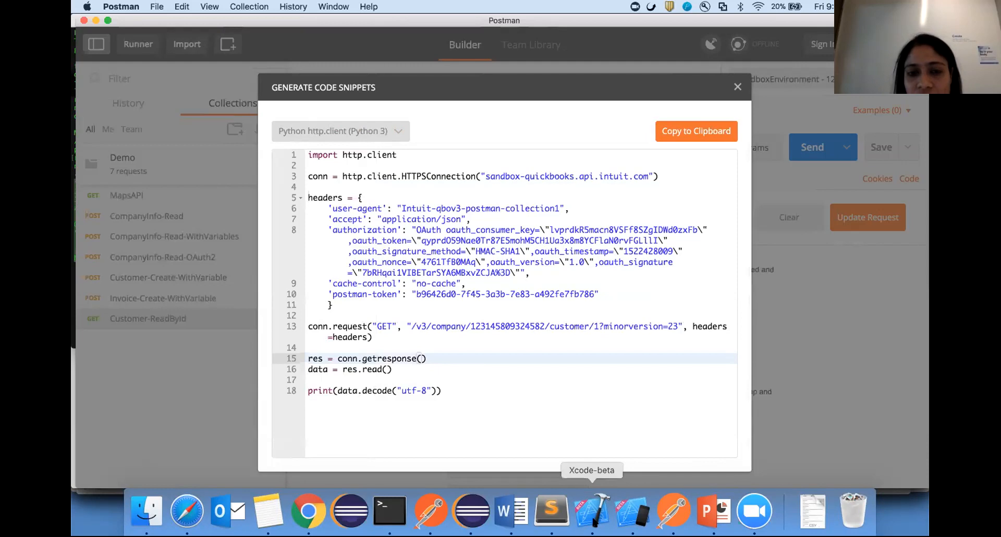
Switch to Xcode and examine the Customer, Employee and Vendor buttons in the watch storyboard alongside the getCustomer code.
click(591, 508)
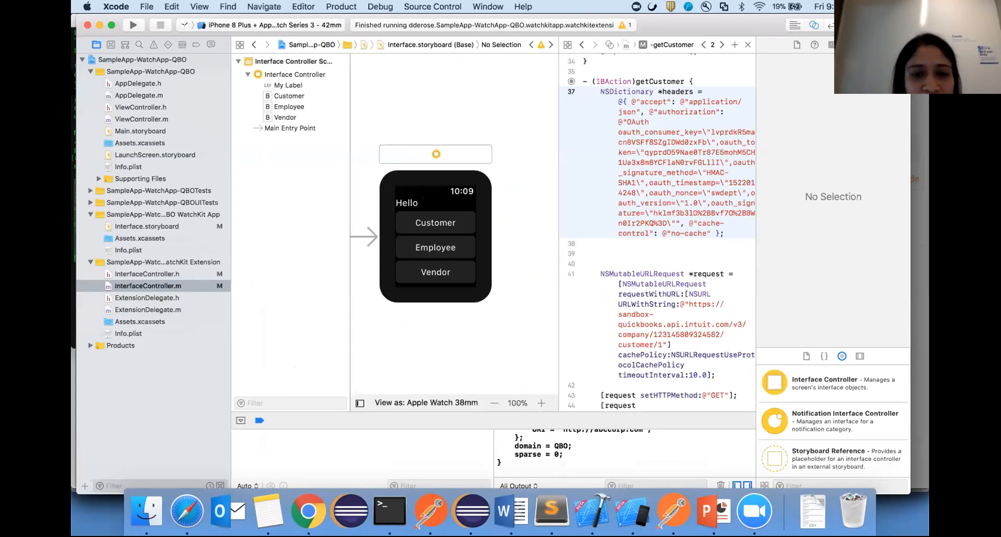
click(464, 223)
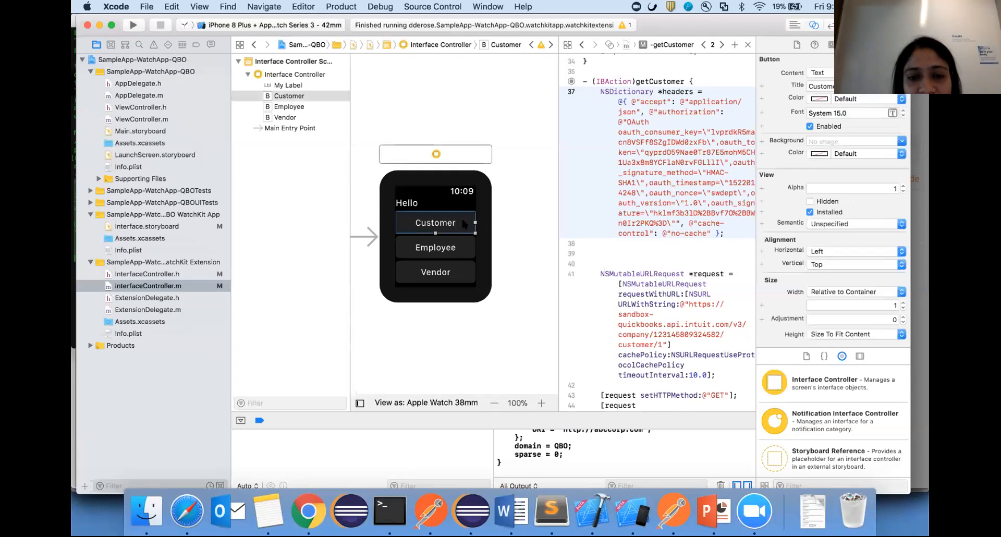
click(618, 203)
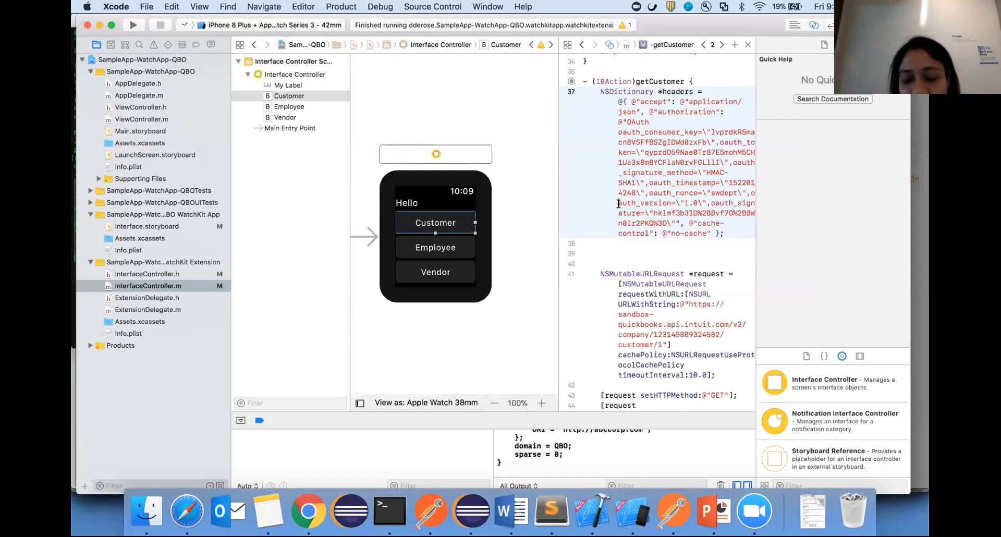
click(462, 248)
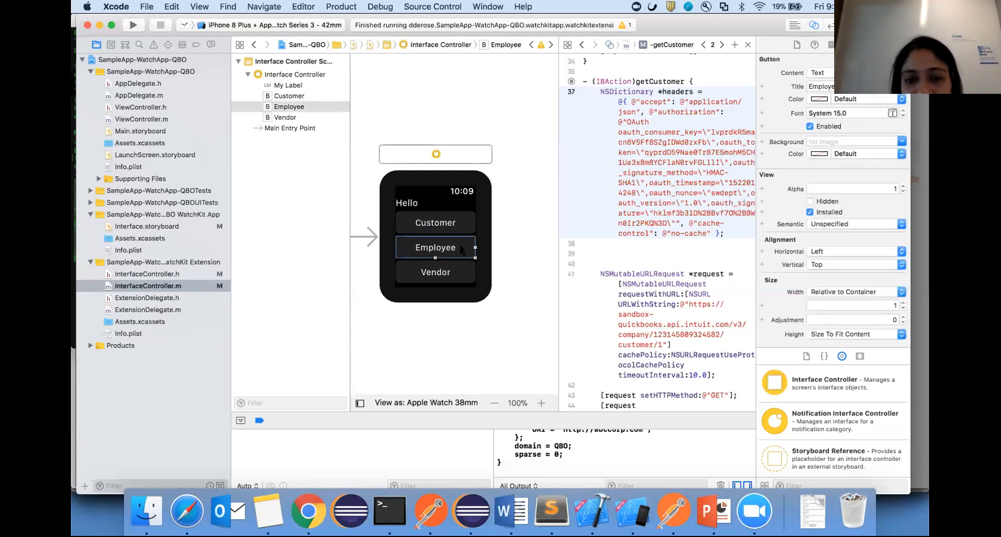
click(622, 229)
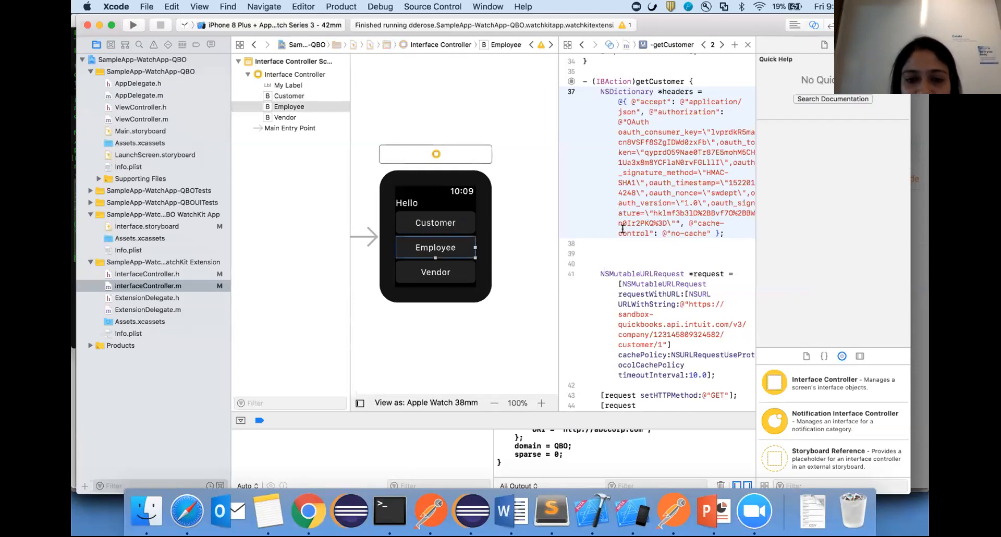
click(453, 275)
click(646, 233)
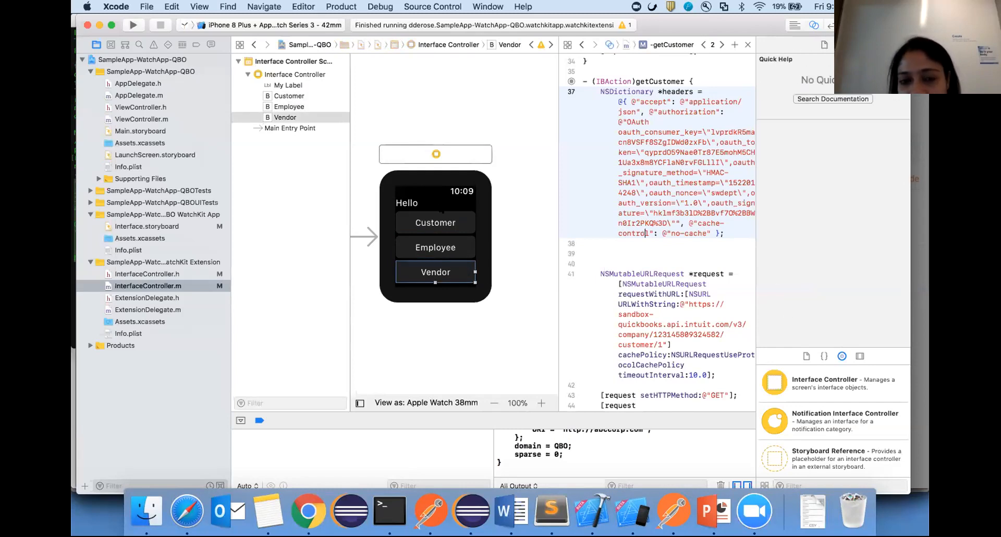
click(442, 223)
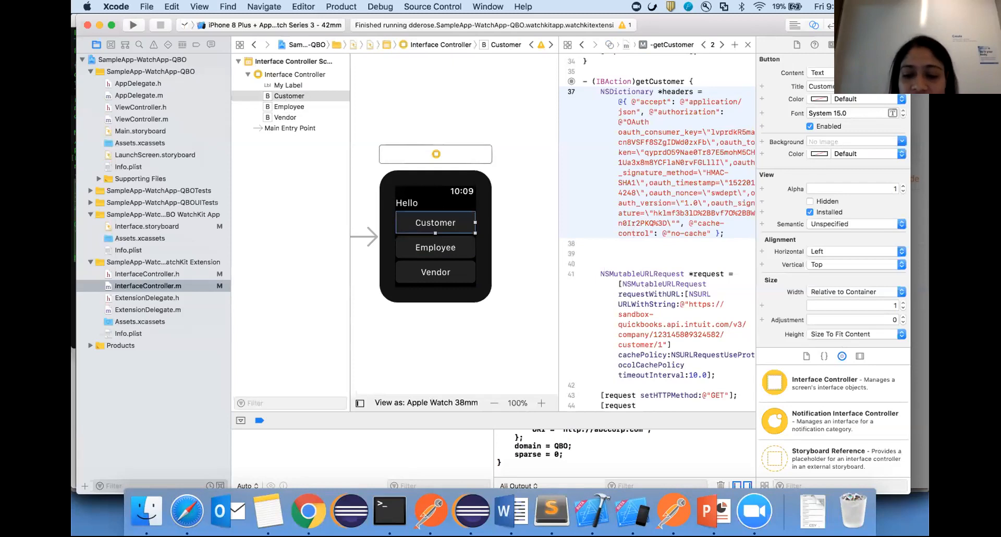
Return to Postman, reopen the Customer-ReadById code snippets and generate the Objective-C (NSURL) version.
click(673, 511)
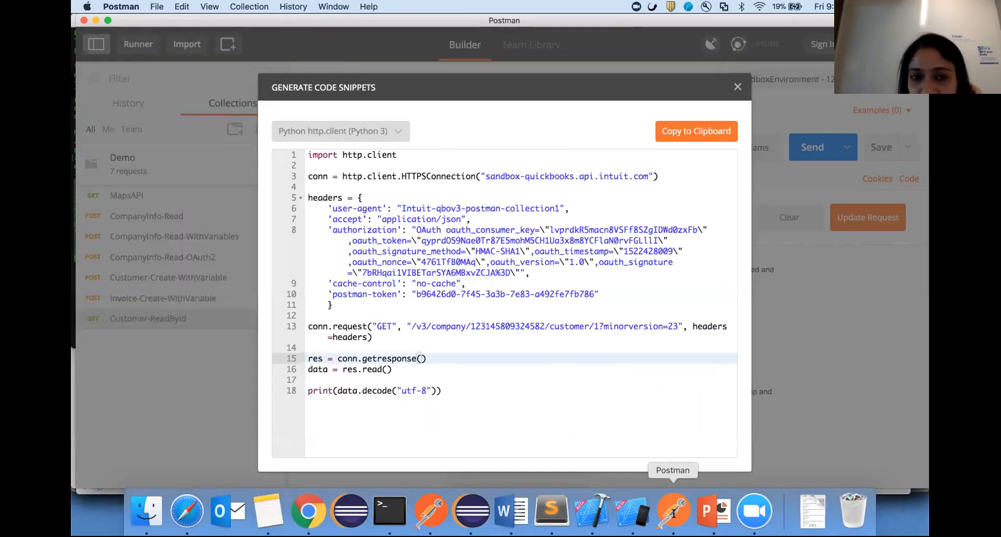
click(737, 88)
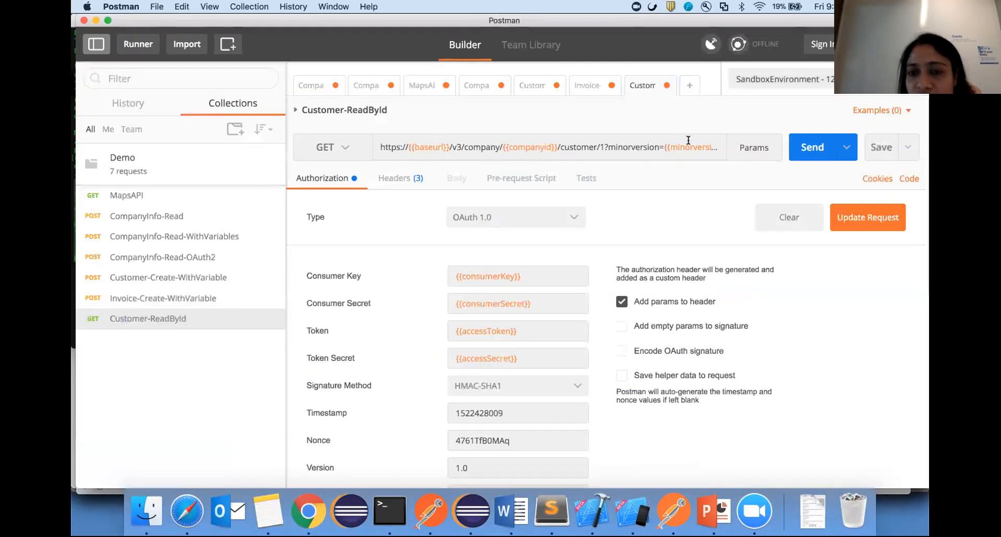
click(906, 179)
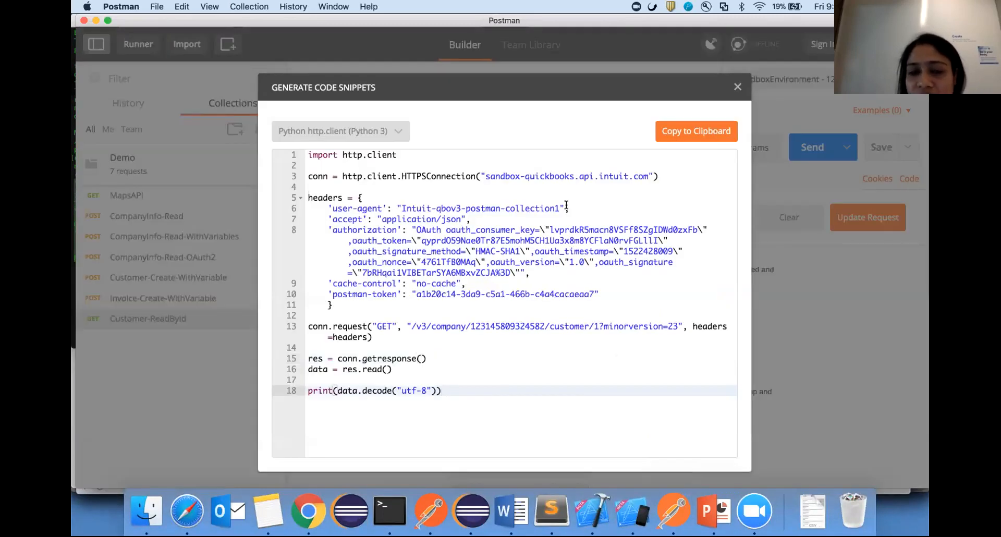
click(393, 132)
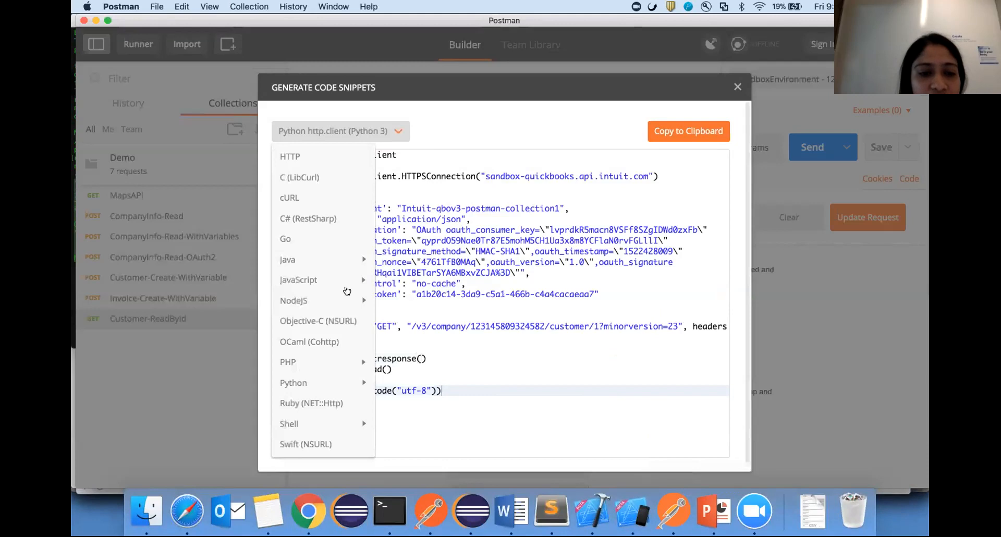
click(340, 323)
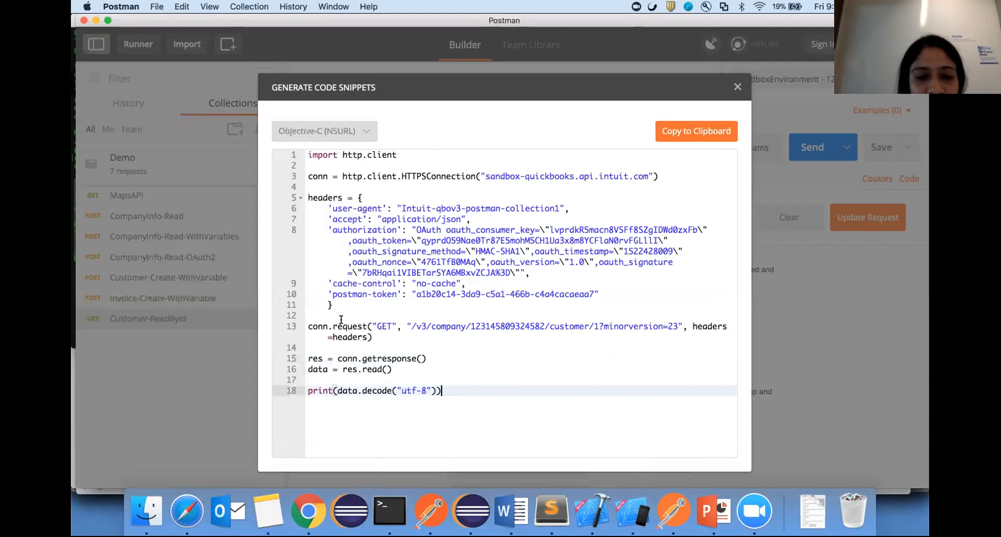
scroll(403, 206, down, 5)
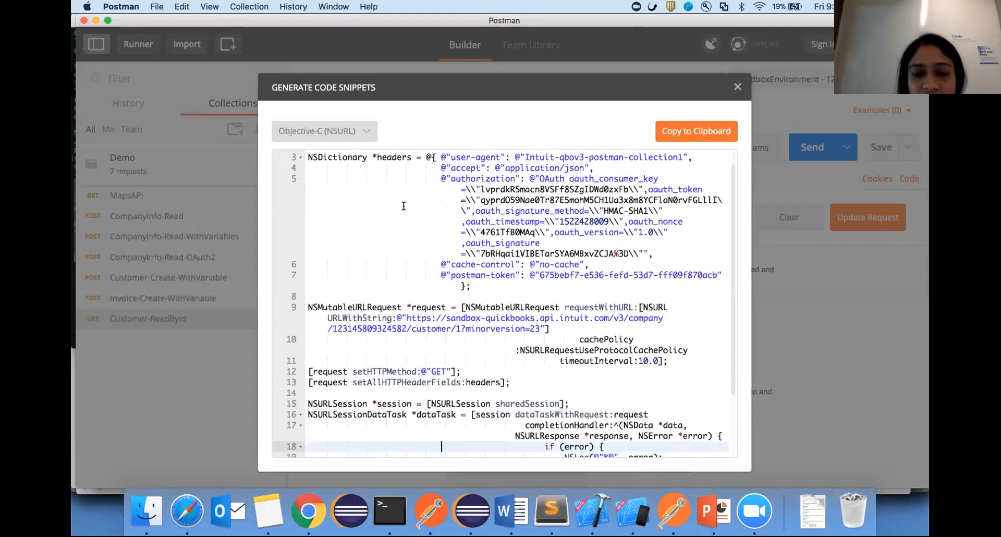
scroll(403, 205, up, 5)
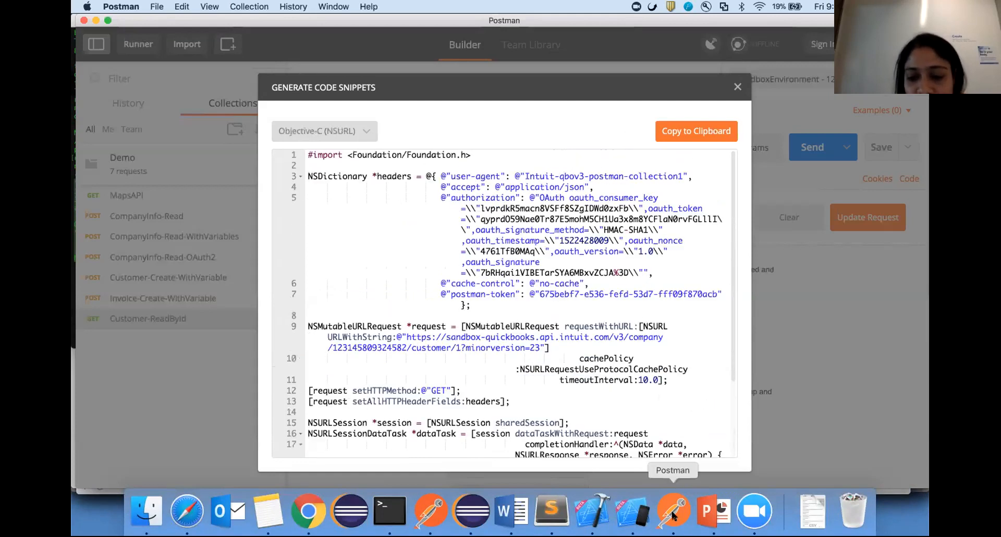
Switch to Xcode, open InterfaceController.m in its own window and enlarge the window to show more of getCustomer.
click(592, 512)
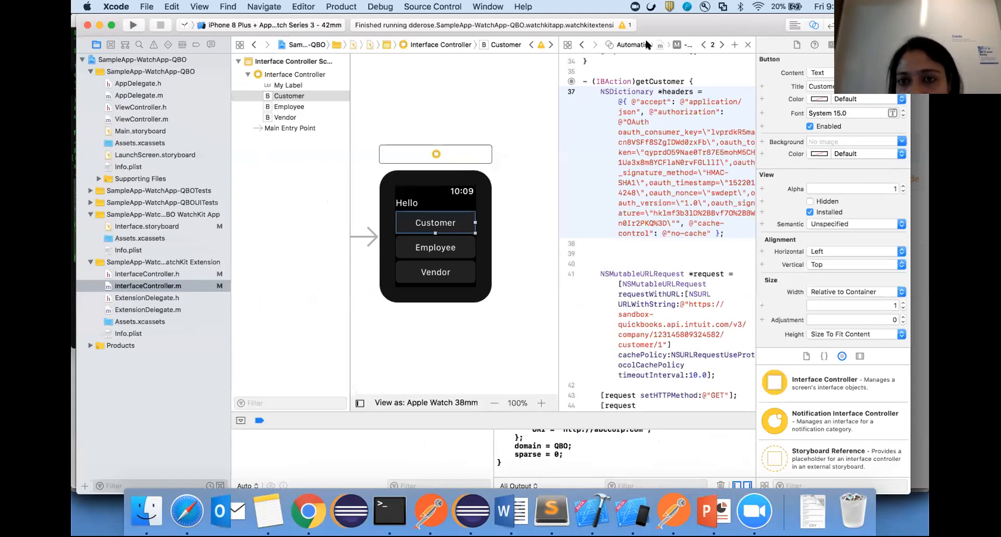
double_click(164, 284)
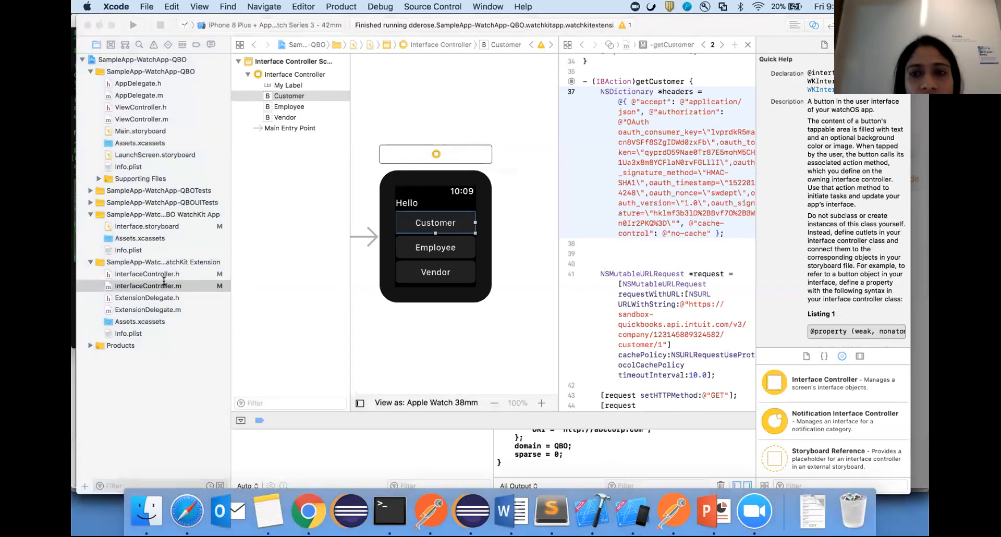
scroll(733, 277, up, 3)
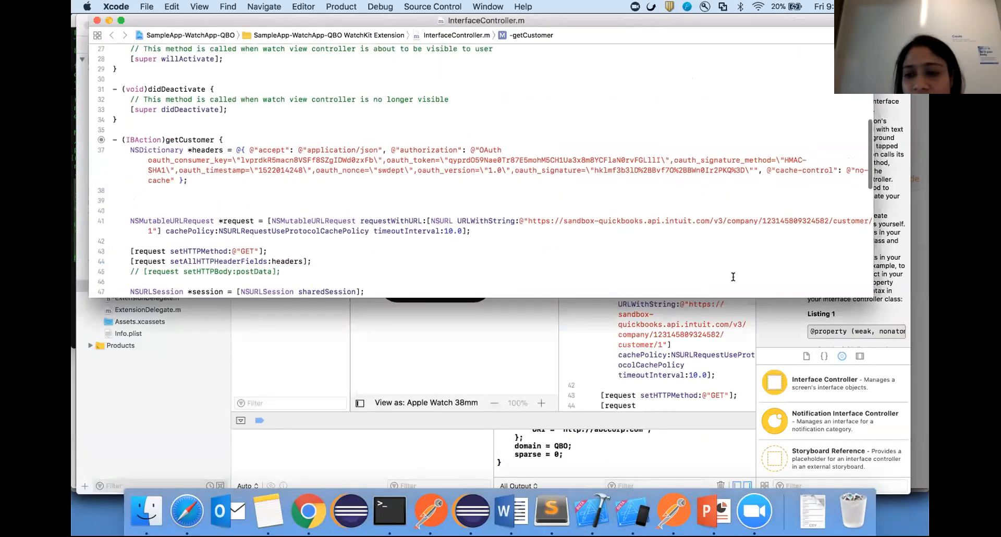
drag(740, 293, 739, 458)
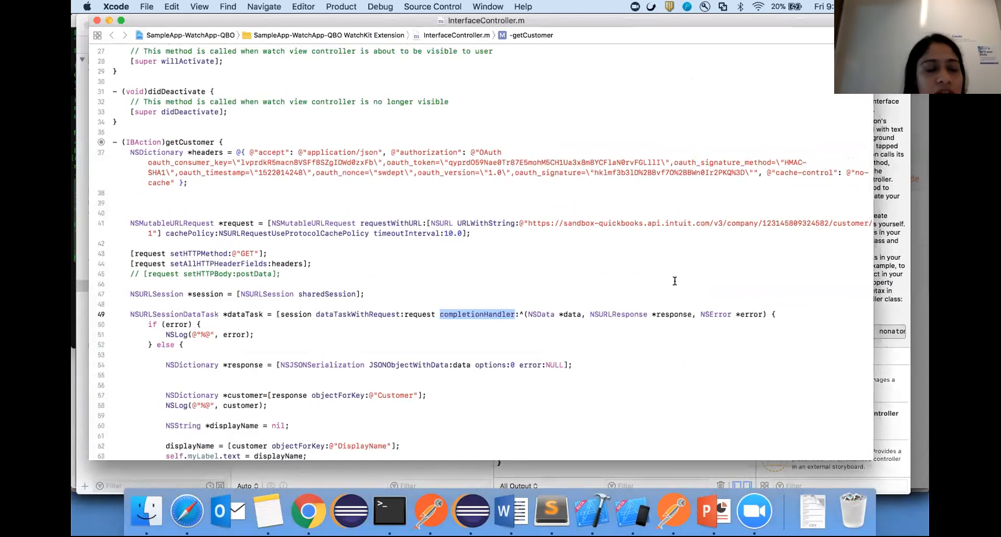
Compare Postman's Objective-C snippet with getCustomer in Xcode, highlighting the method's headers dictionary and NSMutableURLRequest statement.
triple_click(132, 150)
click(672, 510)
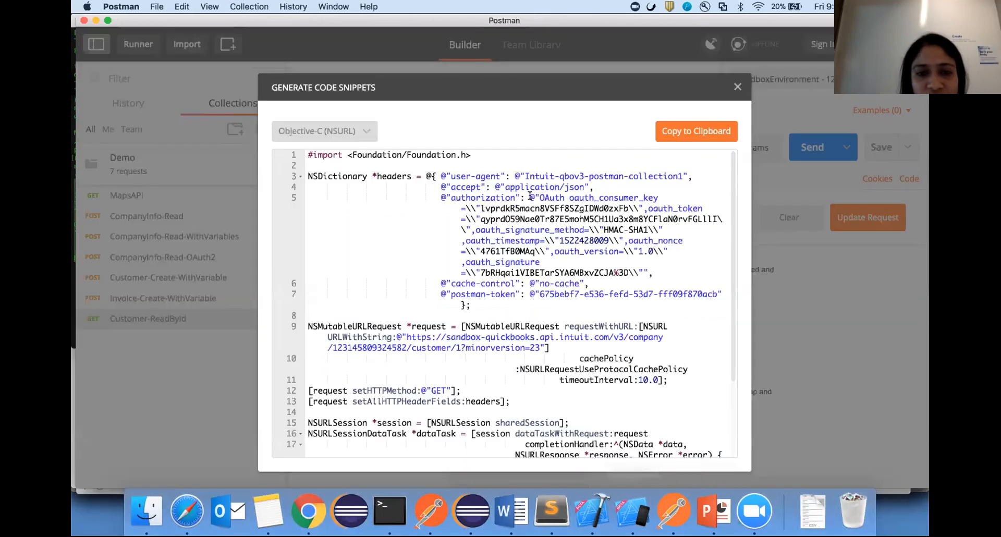
click(591, 513)
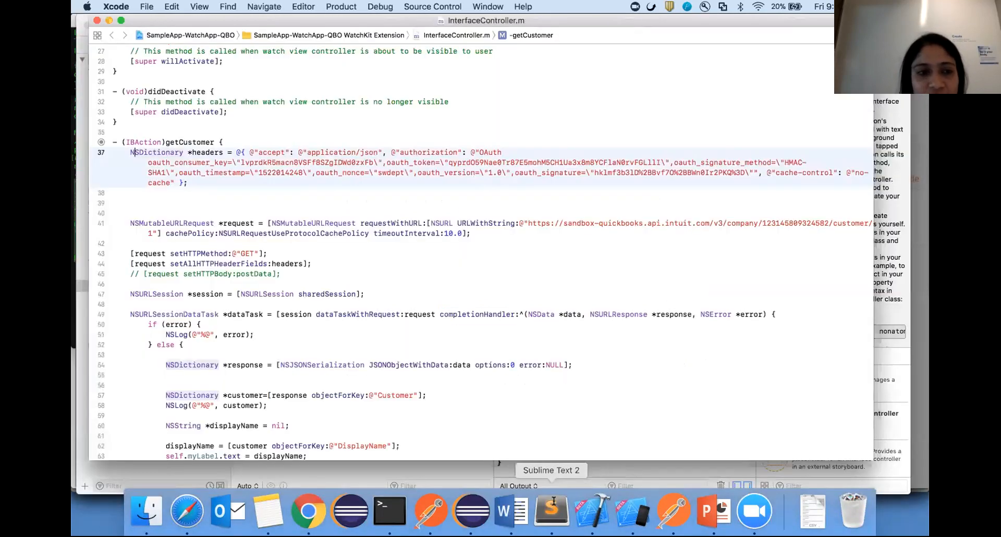
drag(130, 152, 166, 223)
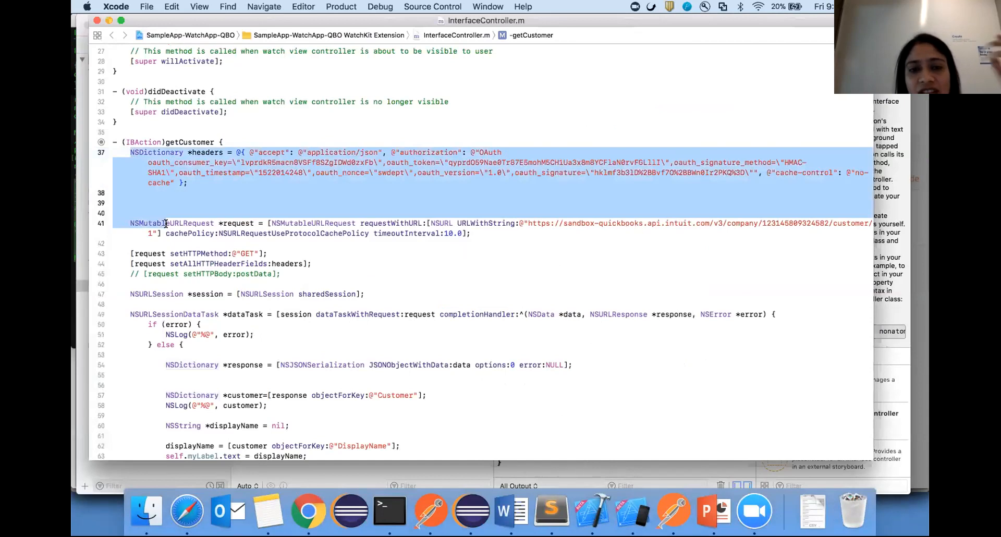
scroll(305, 311, down, 3)
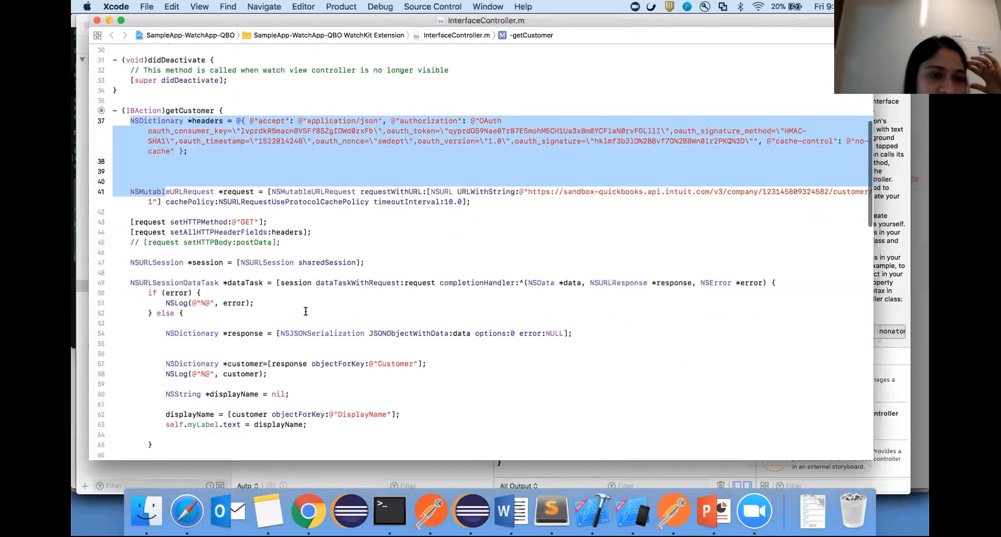
triple_click(193, 111)
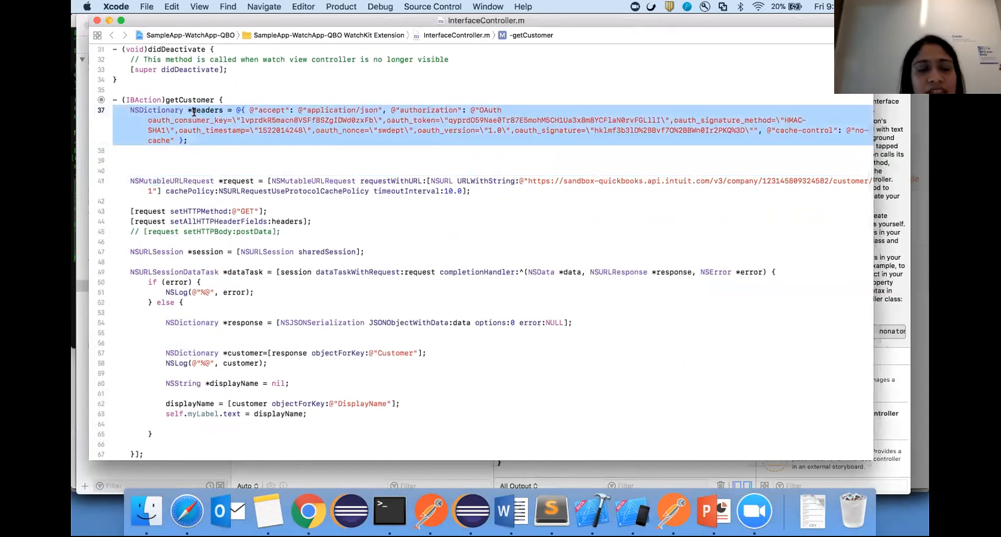
triple_click(200, 180)
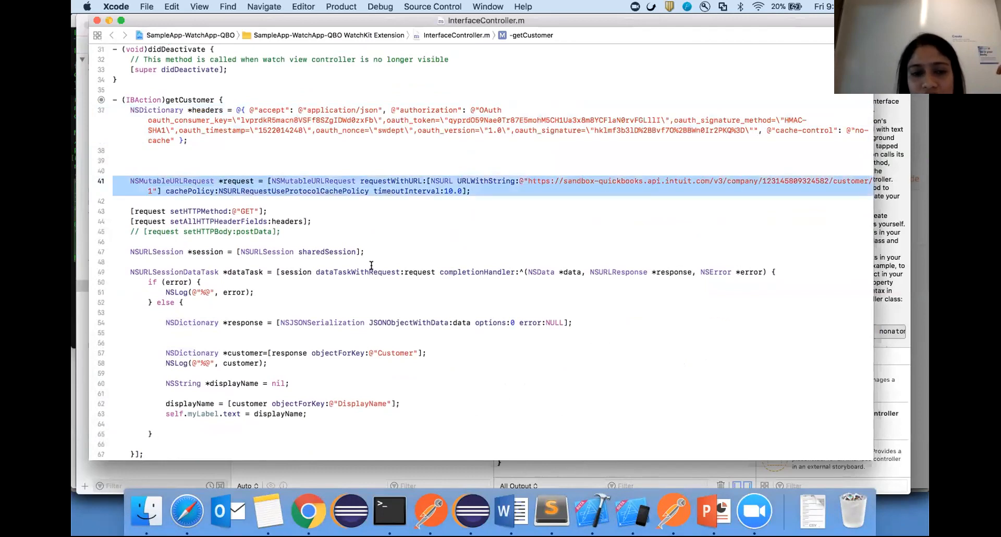
Highlight getCustomer's data task call and its response handling, from JSON parsing and the Customer and DisplayName keys to the label text assignment.
scroll(371, 265, down, 5)
triple_click(245, 197)
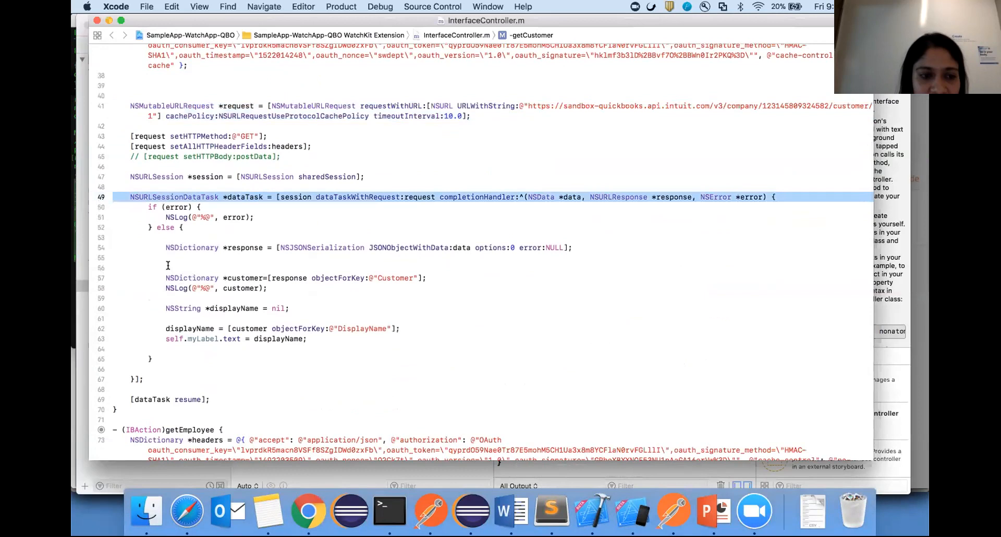
drag(167, 248, 302, 339)
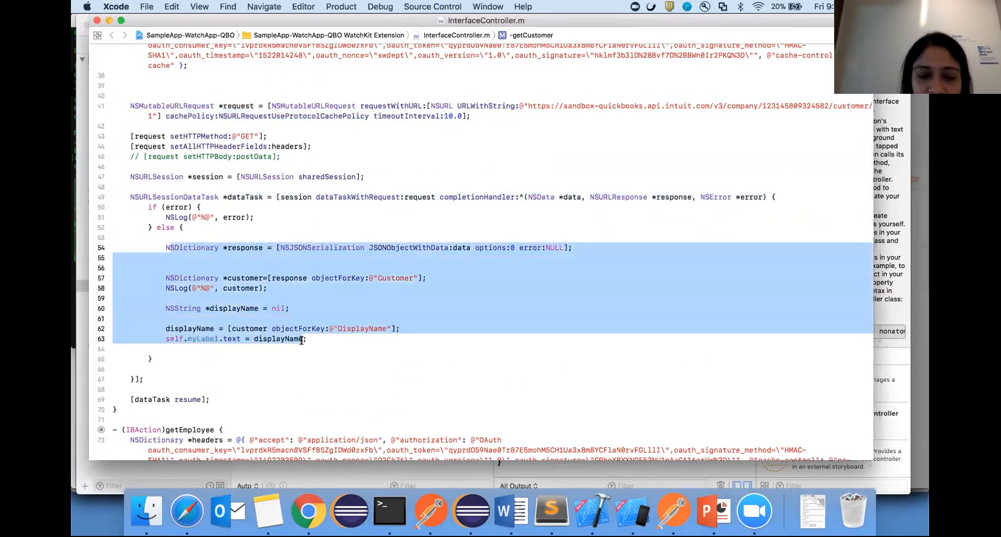
triple_click(294, 244)
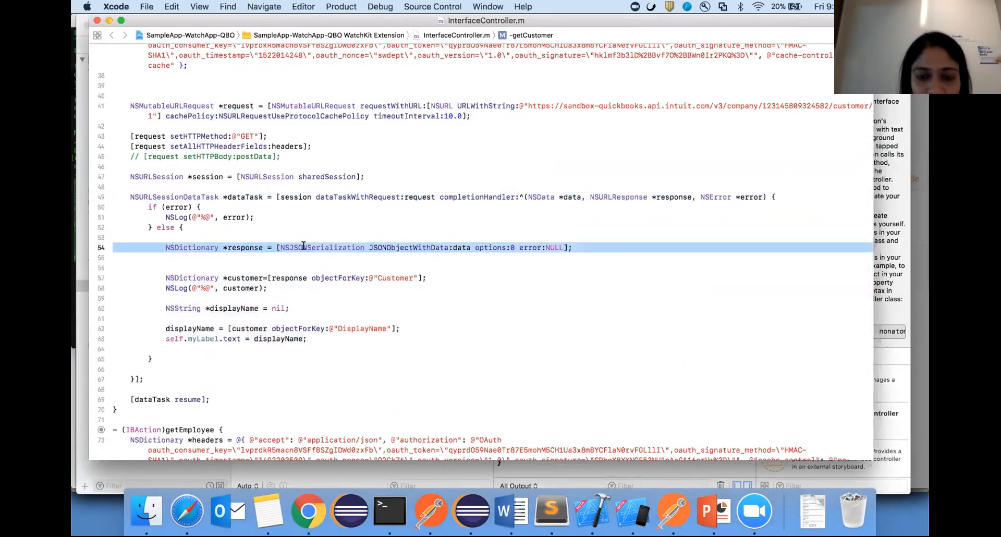
triple_click(297, 272)
double_click(400, 278)
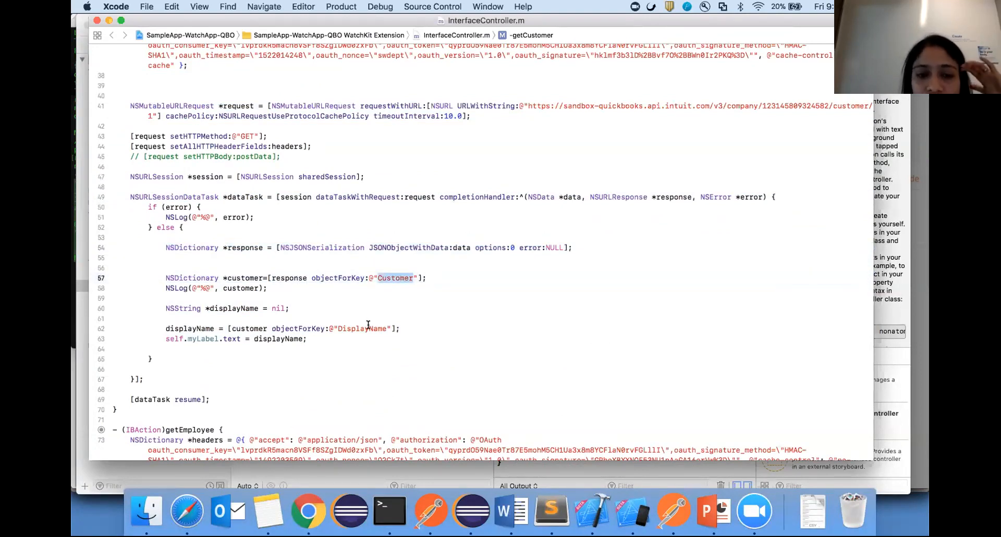
click(368, 326)
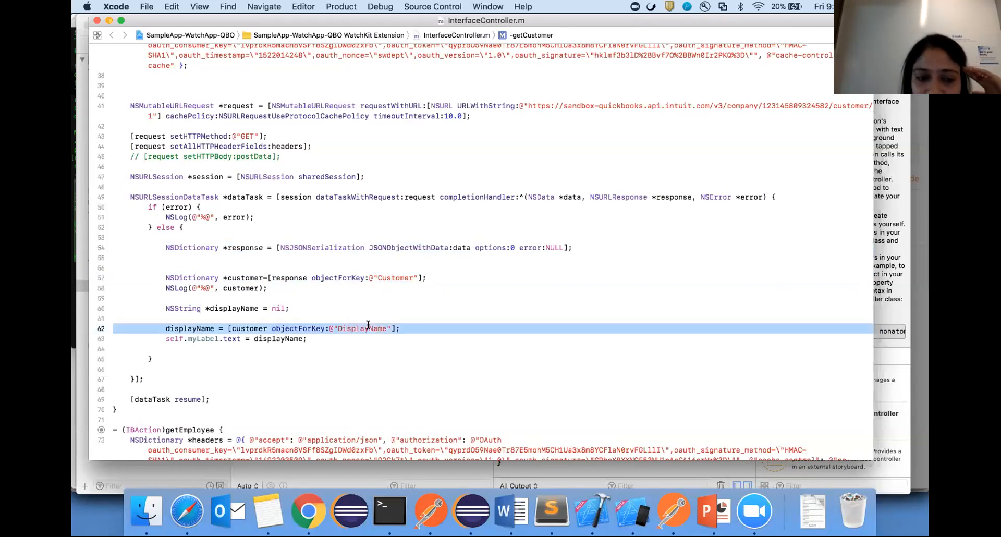
double_click(276, 336)
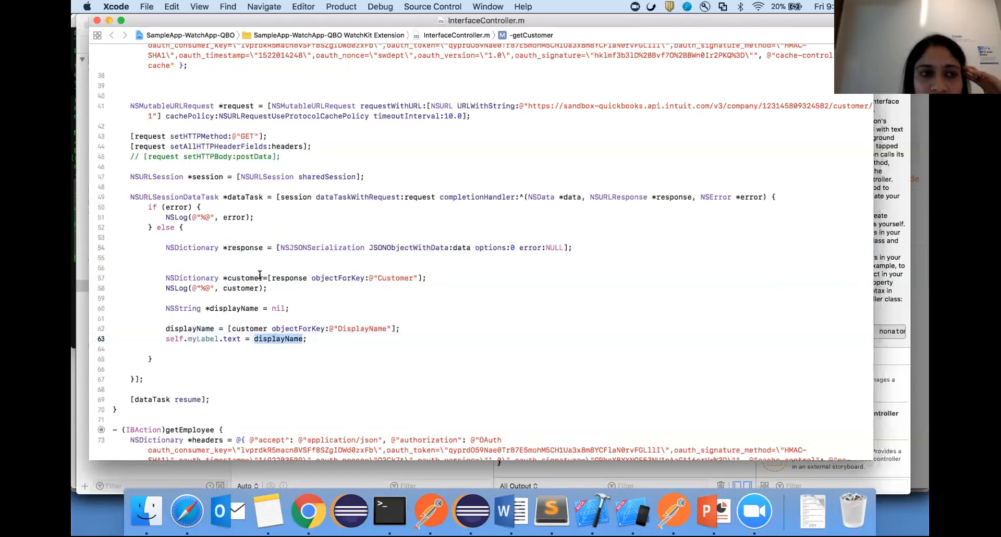
Close the separate InterfaceController.m window, then run the watch app in the simulator and request the customer's name.
click(97, 21)
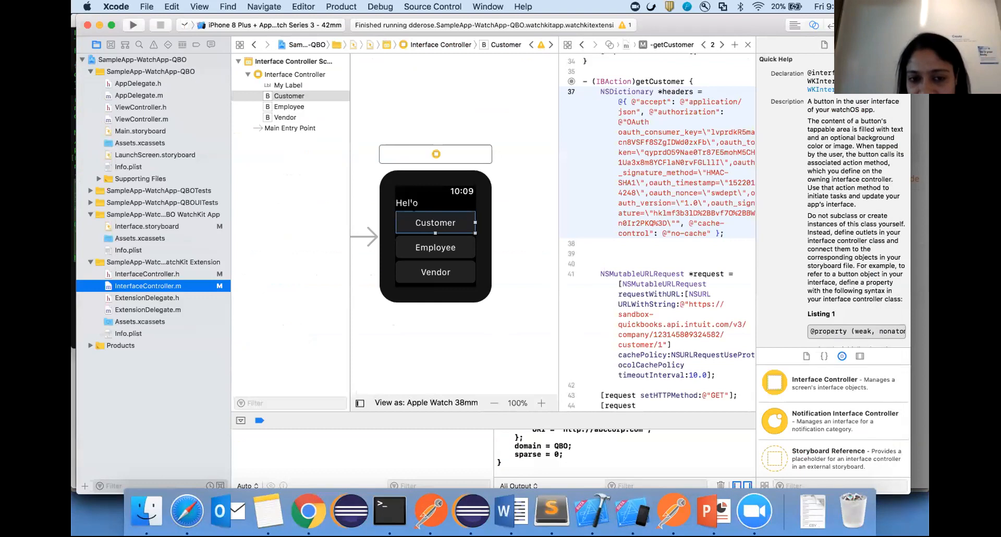
click(133, 25)
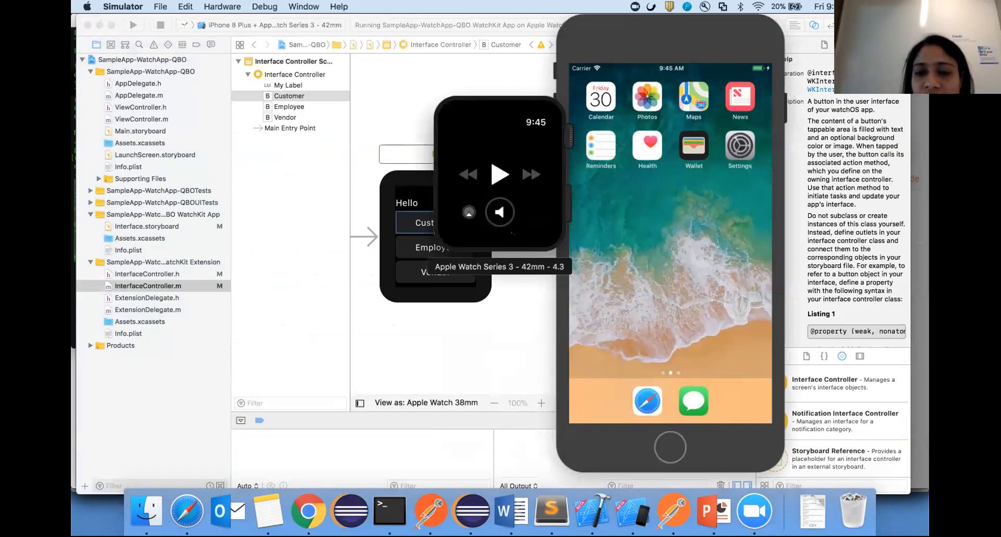
click(493, 170)
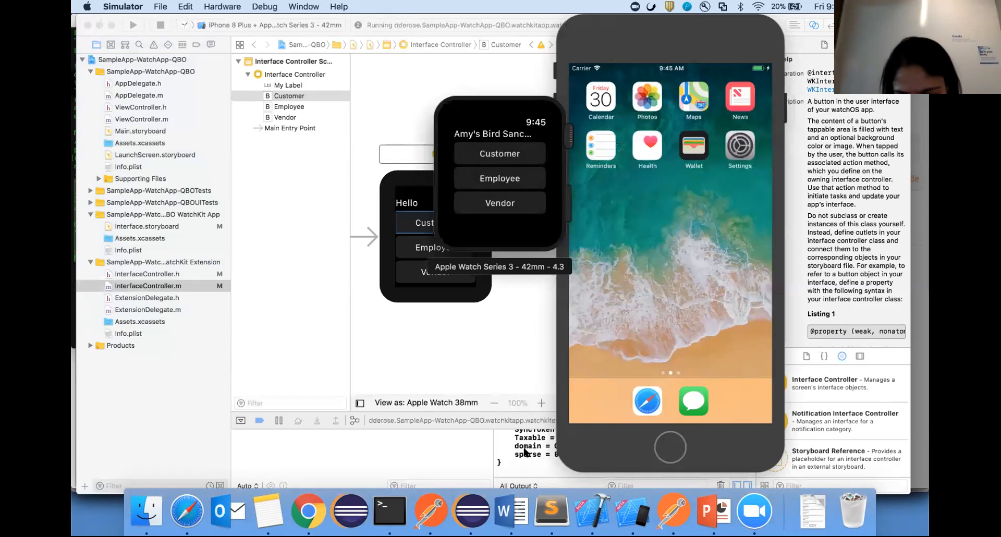
Examine the customer response in Xcode's debug console, then return to the simulator and request the employee and vendor names.
click(525, 451)
scroll(568, 454, up, 3)
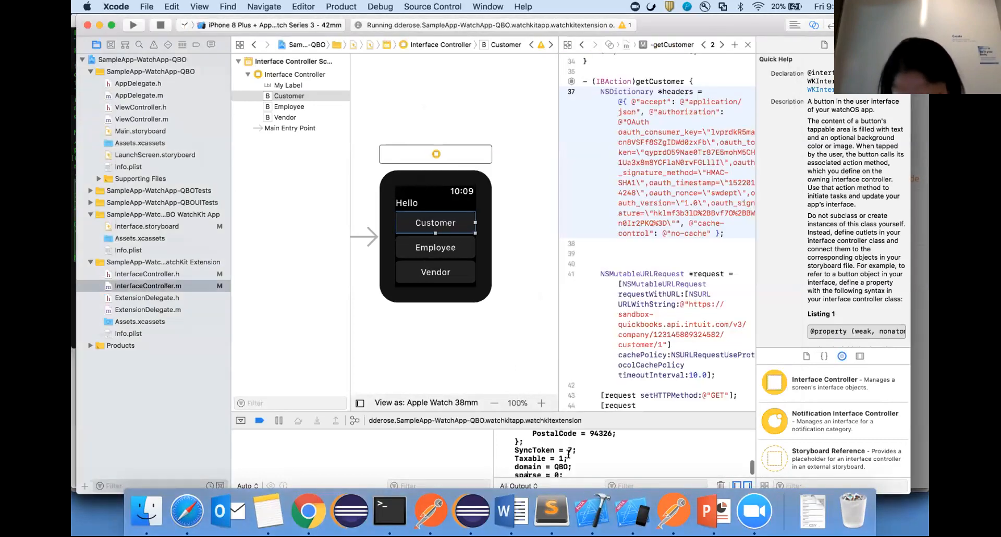
scroll(568, 454, down, 3)
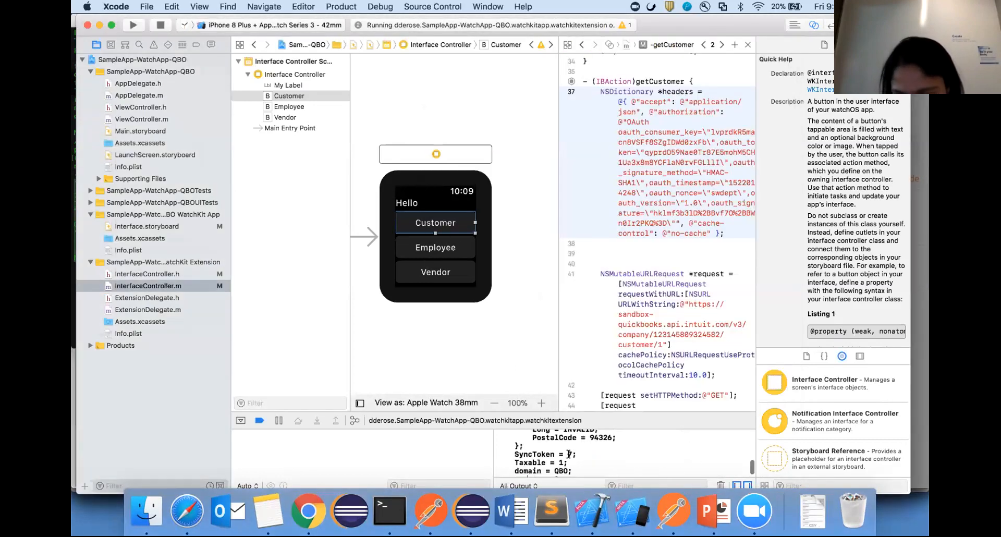
click(621, 518)
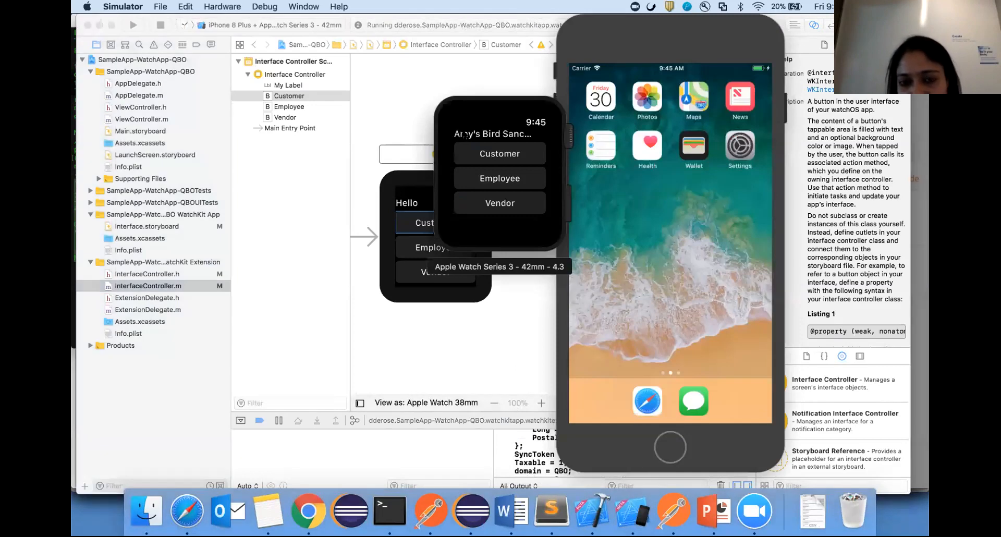
click(510, 178)
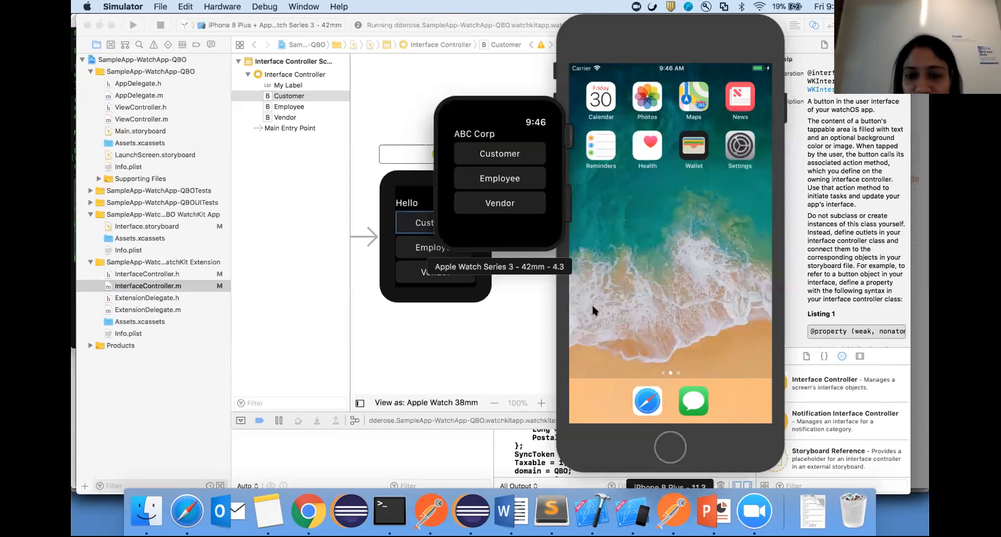
Switch between Postman, Xcode and the simulator, ending in Postman, and close the generated Objective-C code snippets.
click(666, 513)
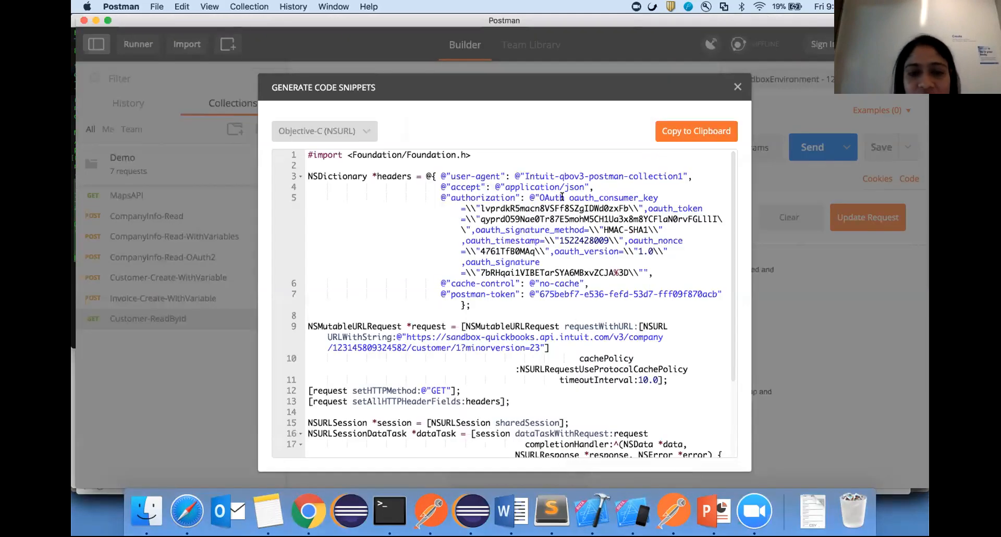
click(592, 508)
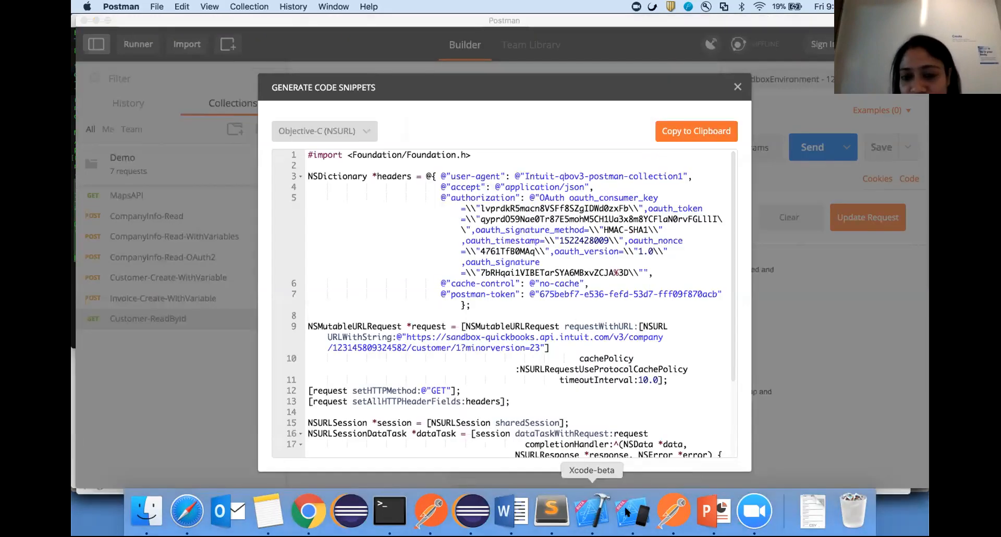
click(630, 511)
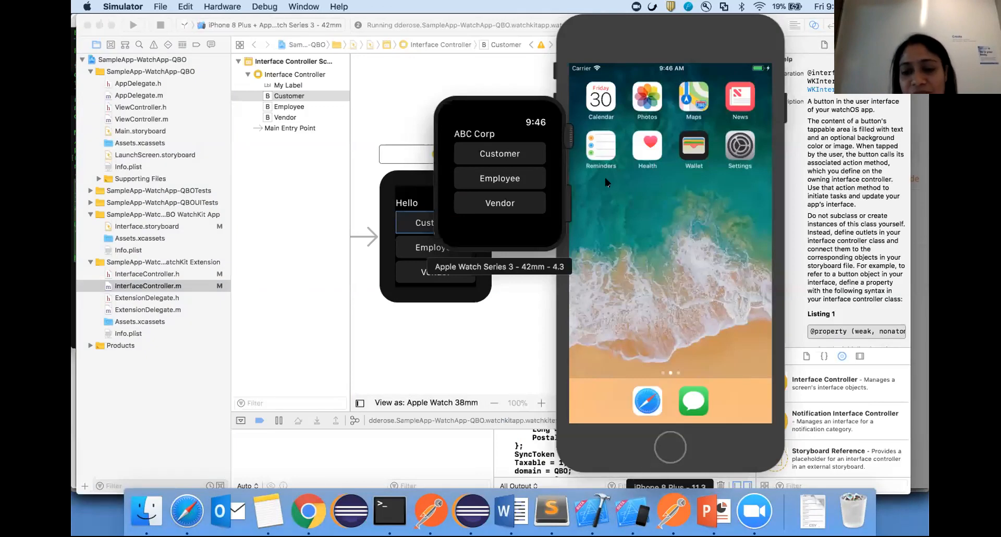
click(672, 512)
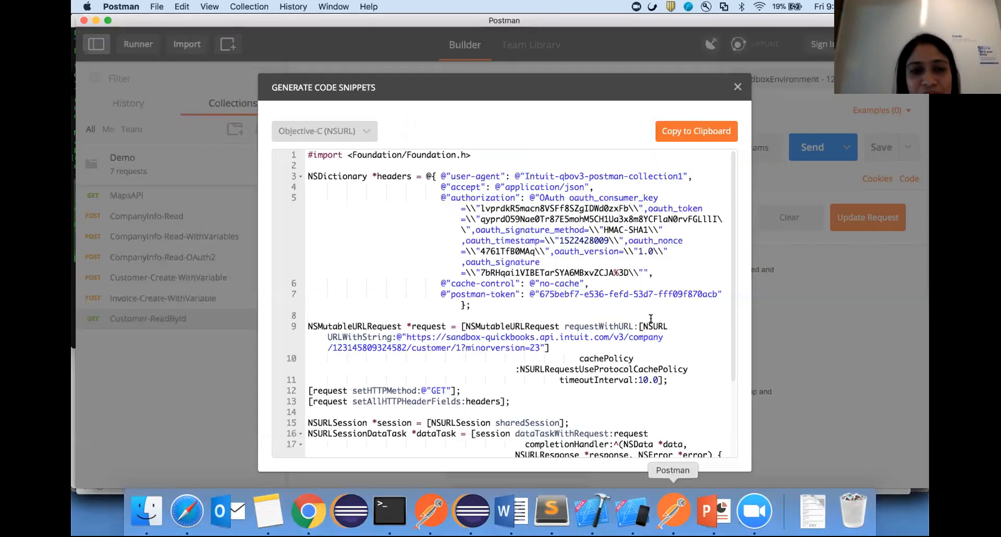
click(737, 87)
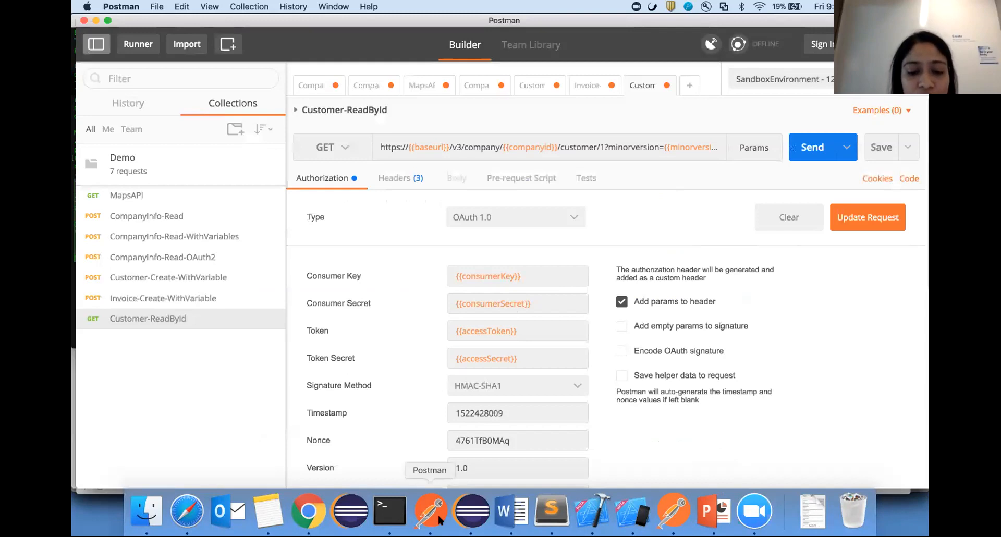
Switch to Chrome and locate the QuickBooks Online Postman link under API Docs & Tools on the Intuit Developer site.
click(313, 512)
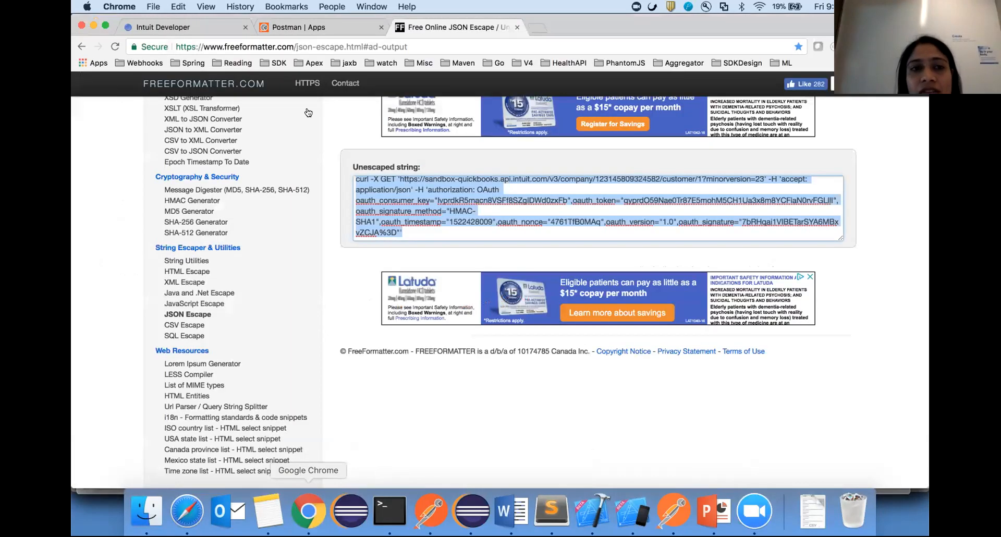
click(172, 28)
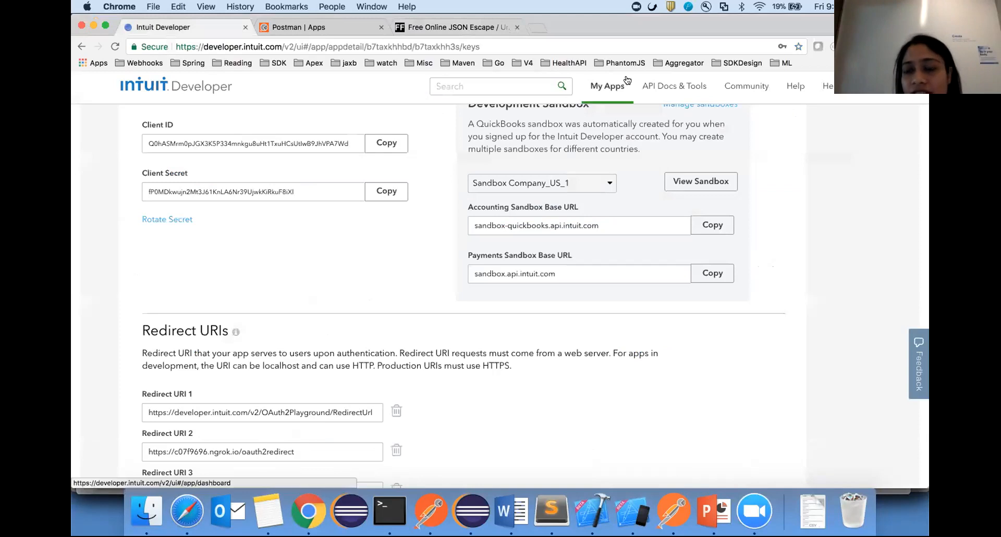
mouse_move(668, 90)
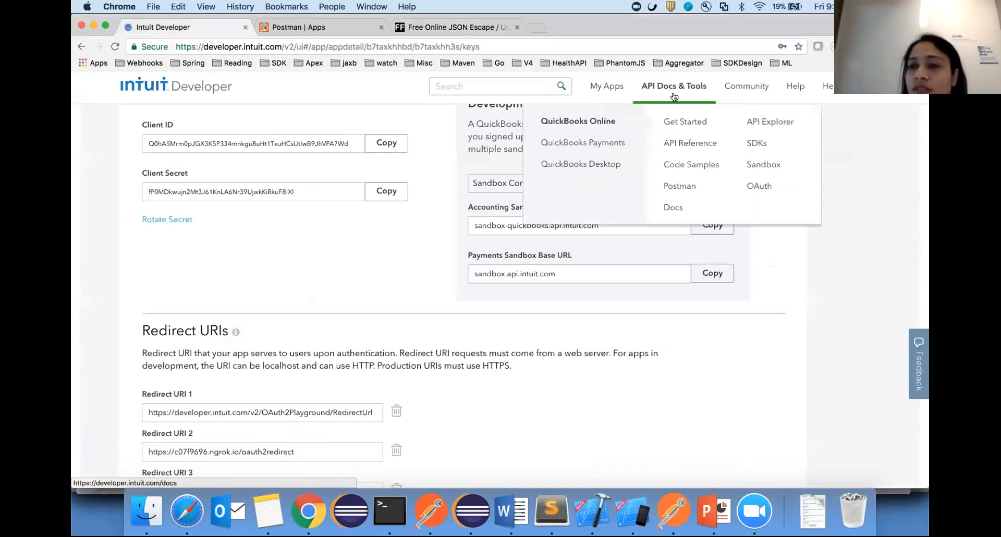
right_click(684, 187)
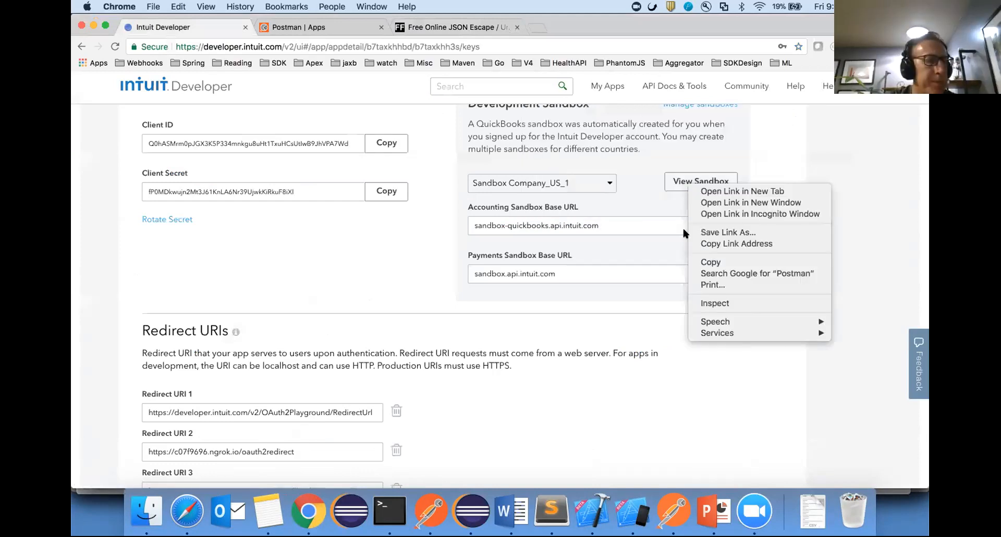
click(649, 407)
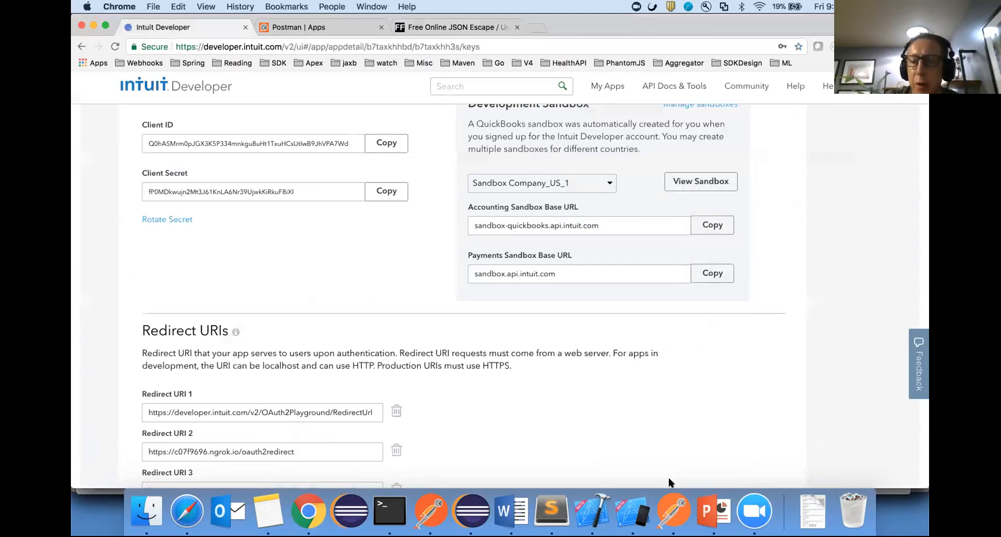
Check Postman briefly, then open getpostman.com in a new Chrome tab and go to the native app downloads for Mac, Windows and Linux.
click(670, 509)
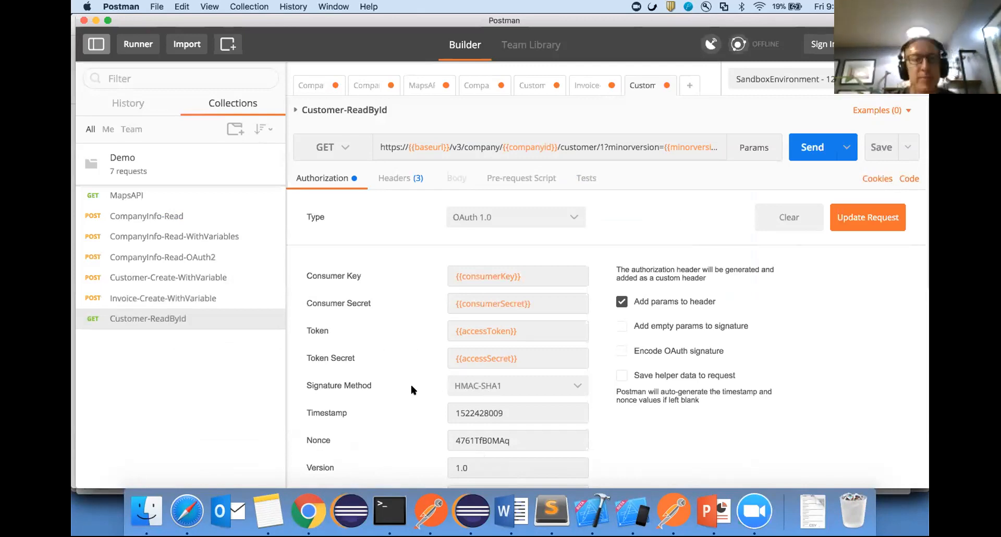
click(308, 510)
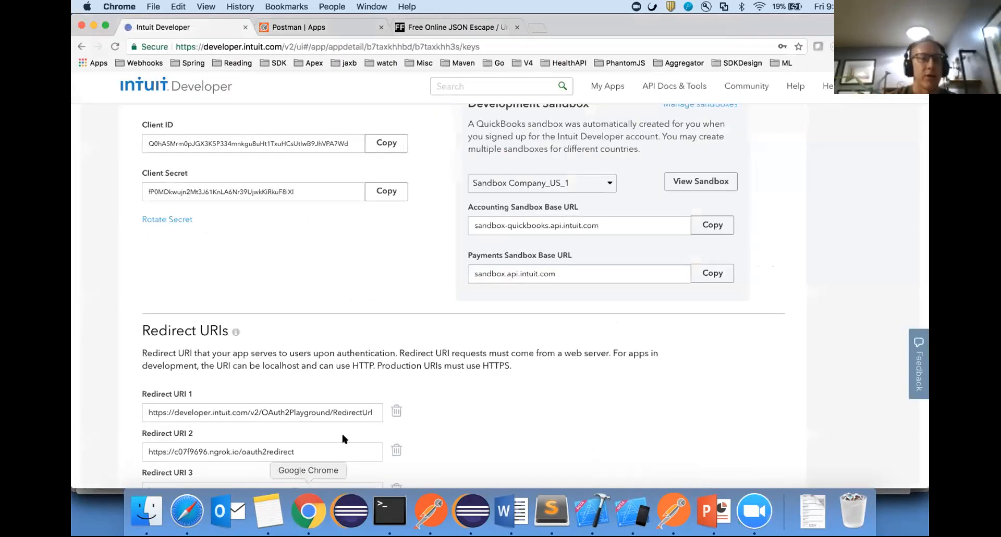
click(533, 28)
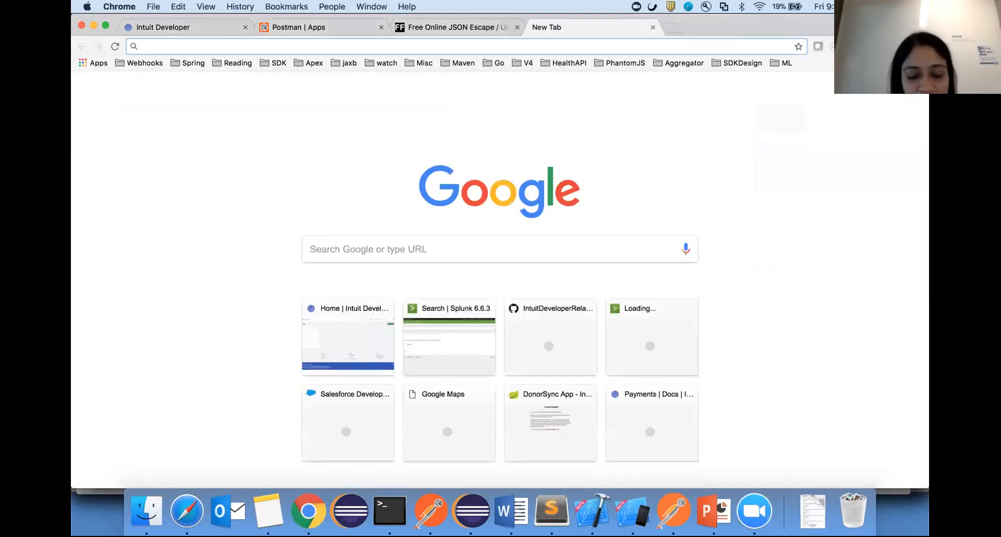
text(g)
key(Return)
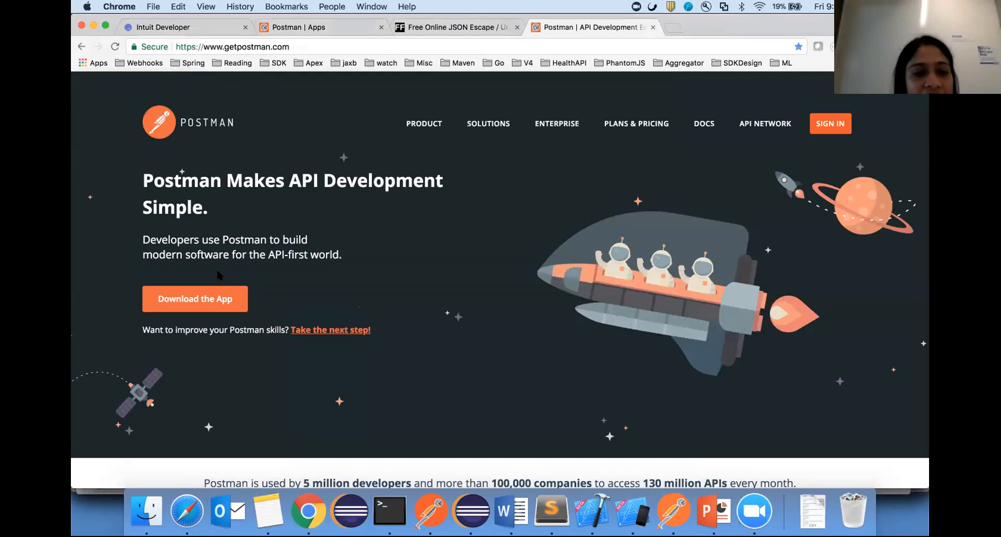
click(213, 297)
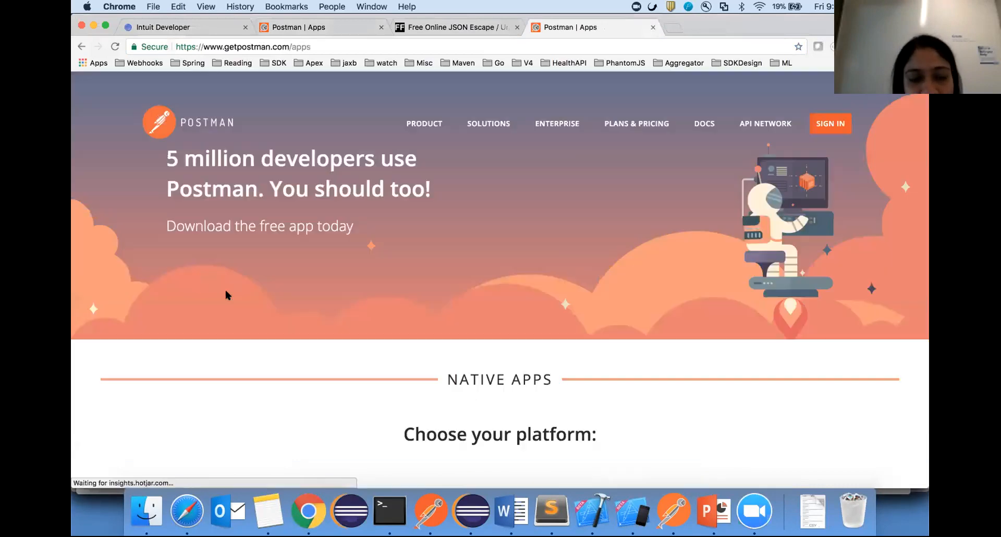
scroll(286, 295, down, 5)
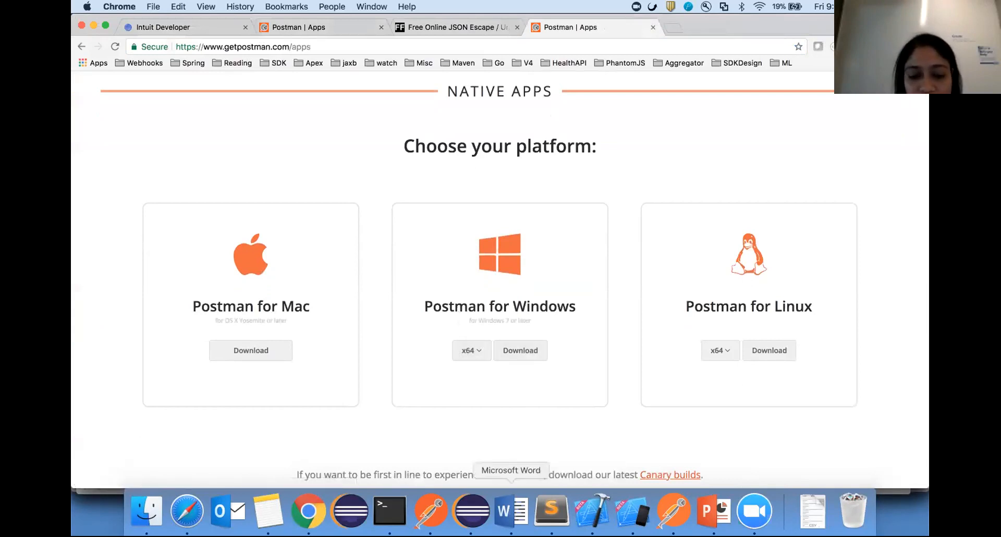
key(super+space)
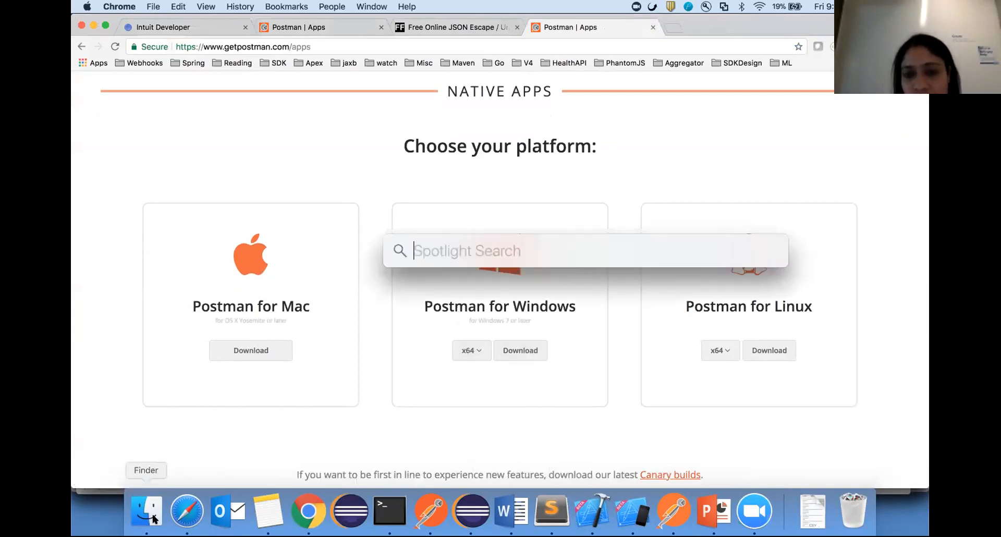
text(pos)
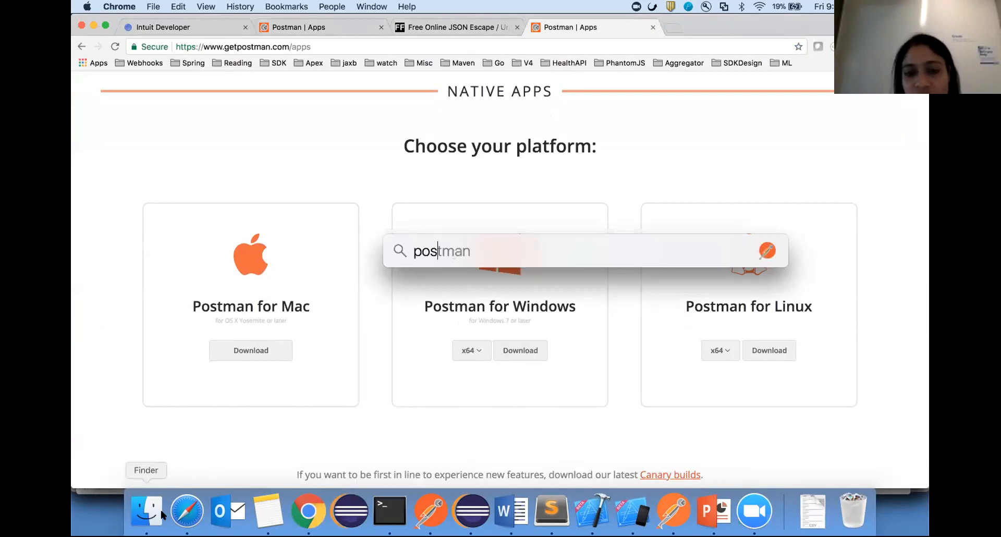
key(Escape)
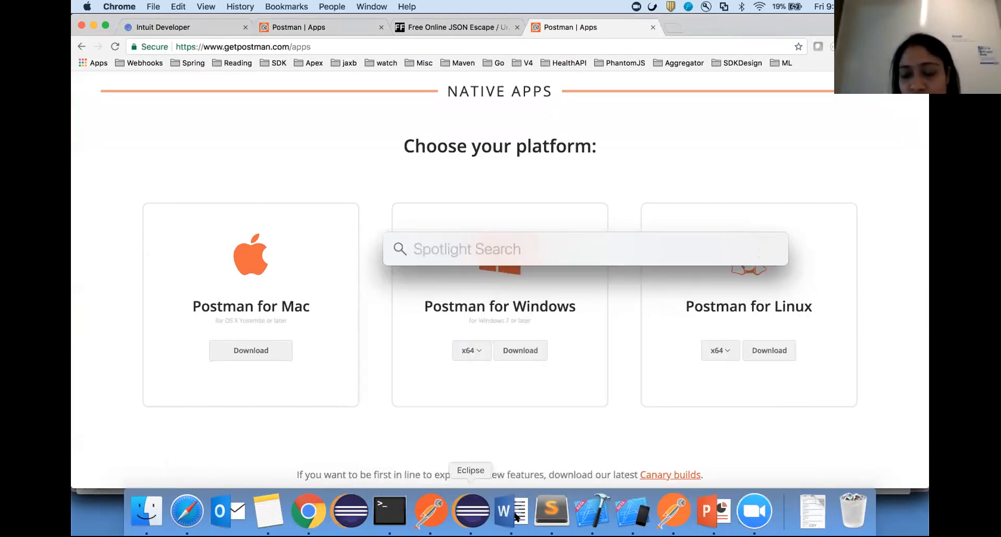
Return to Postman, add a blank request tab and switch to the Invoice-Create-WithVariable request.
click(674, 511)
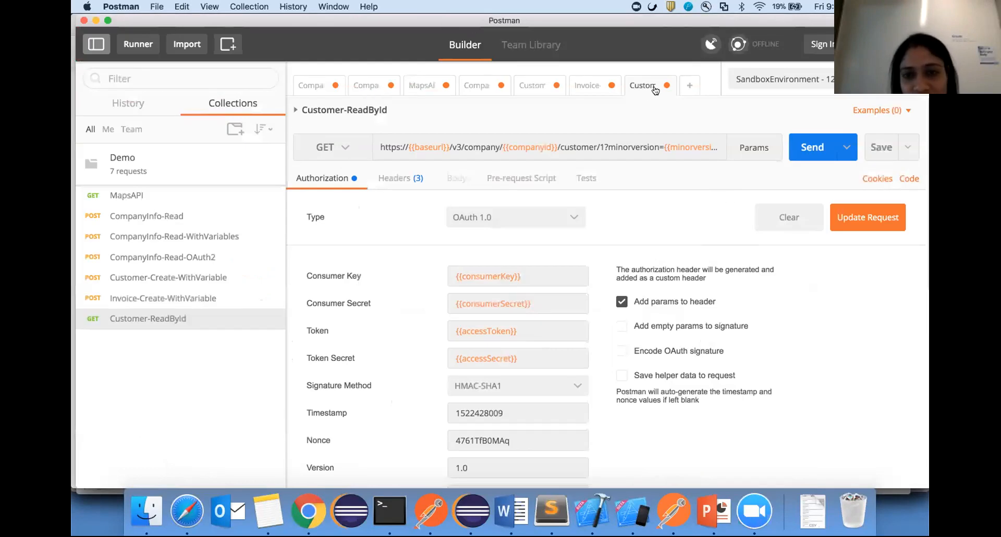
click(686, 85)
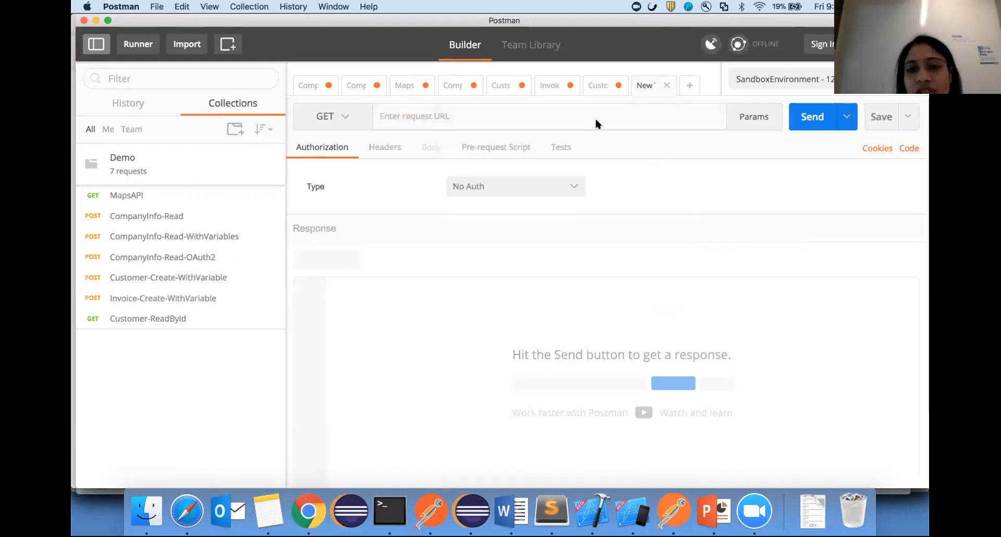
click(550, 85)
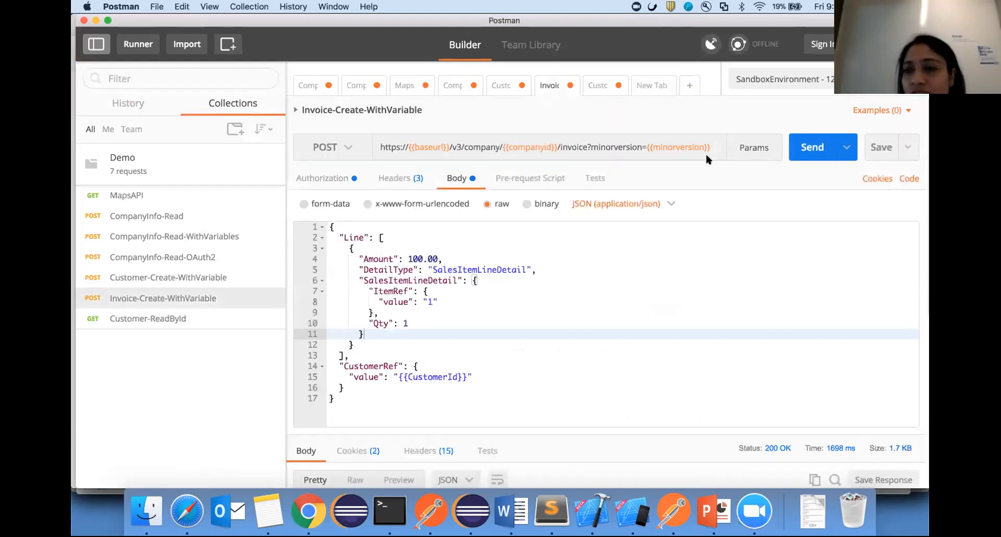
Show the Save As form for the Invoice-Create-WithVariable request and dismiss it without saving.
click(881, 147)
click(909, 152)
click(884, 177)
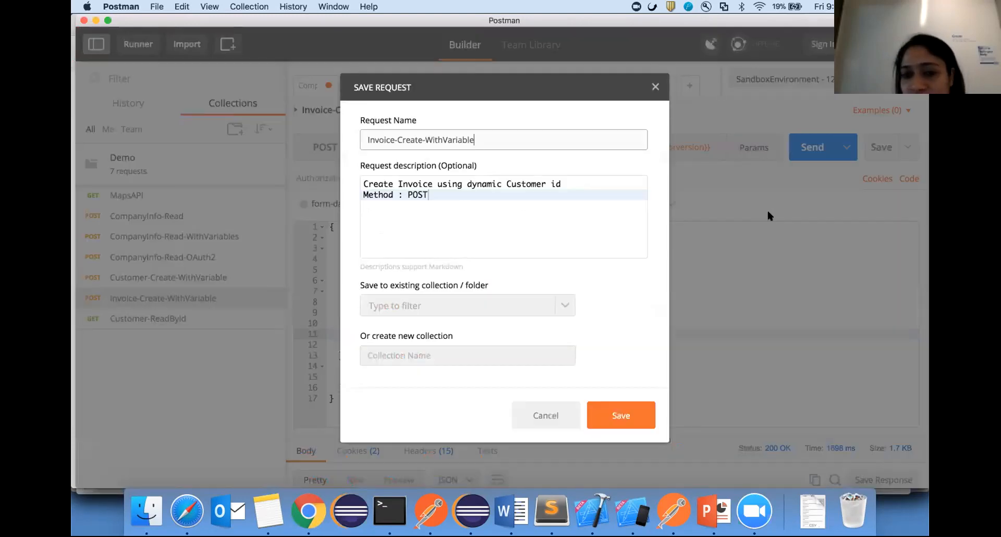
click(655, 87)
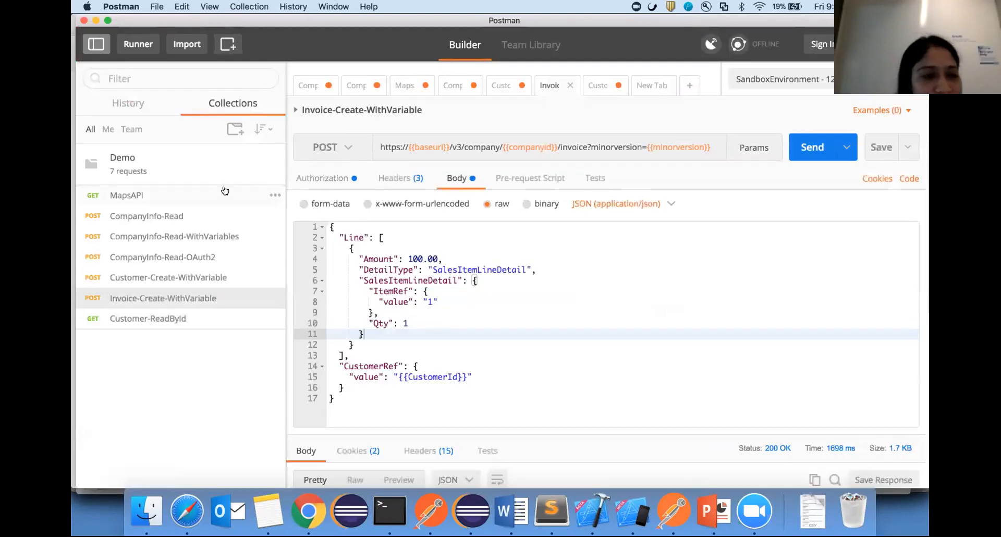
Review the available authorization types and the headers of the Invoice-Create-WithVariable request.
click(339, 180)
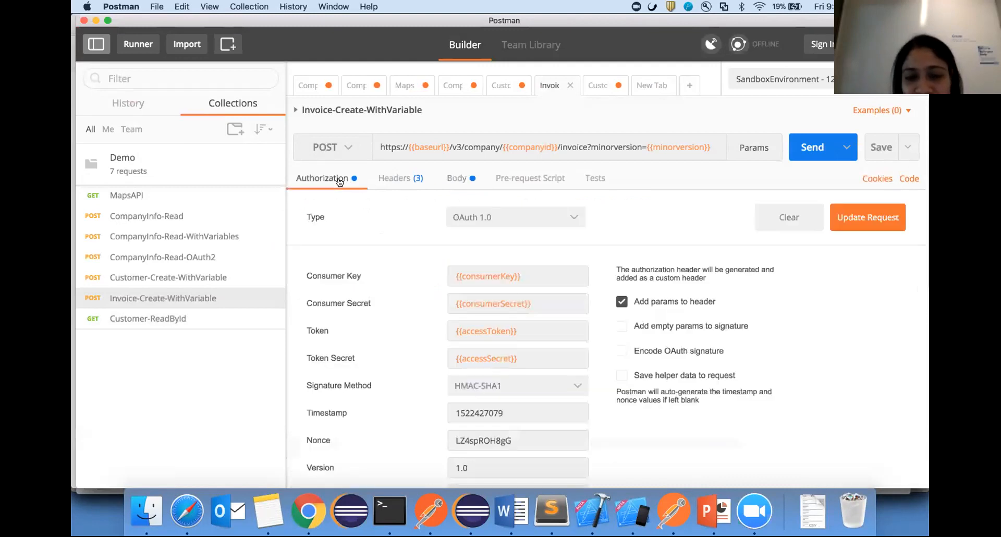
click(482, 223)
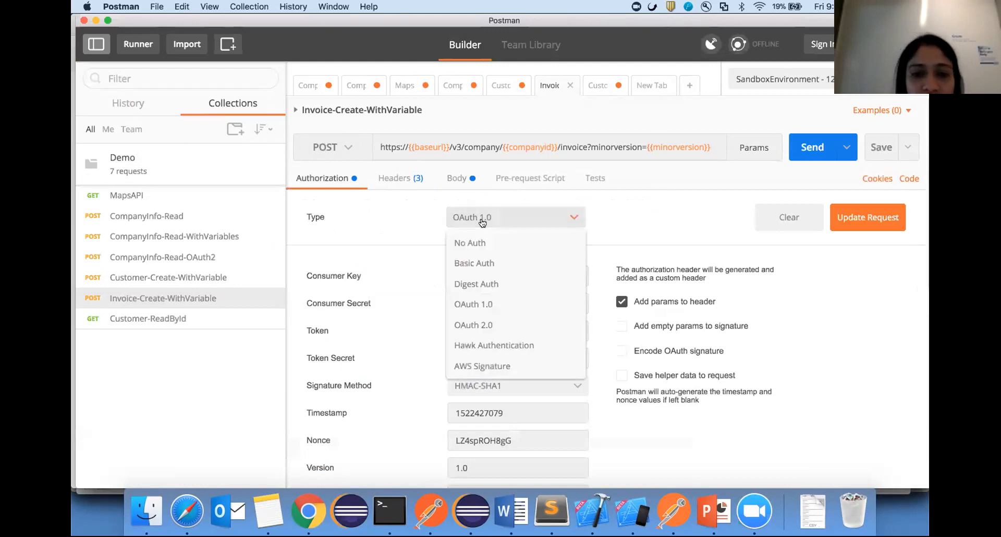
click(400, 257)
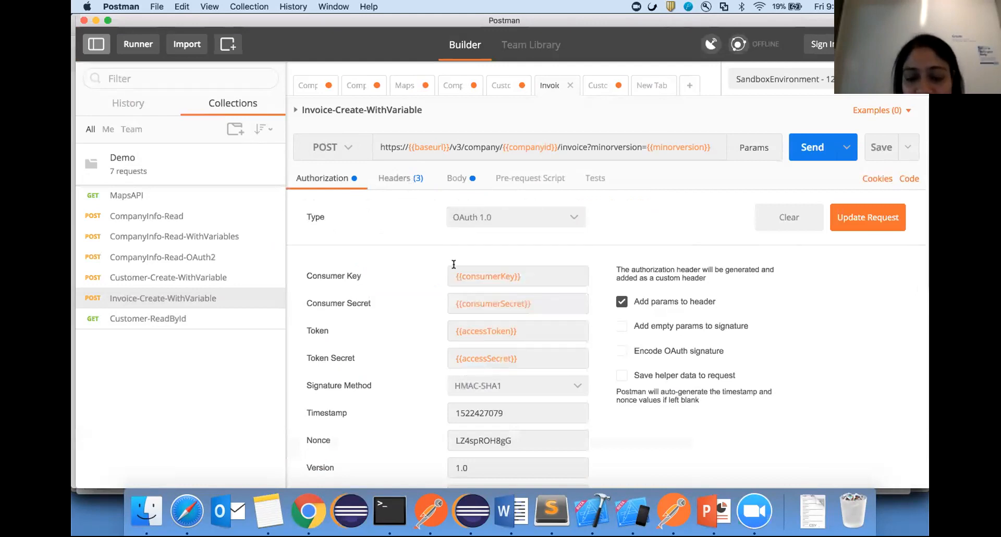
click(402, 180)
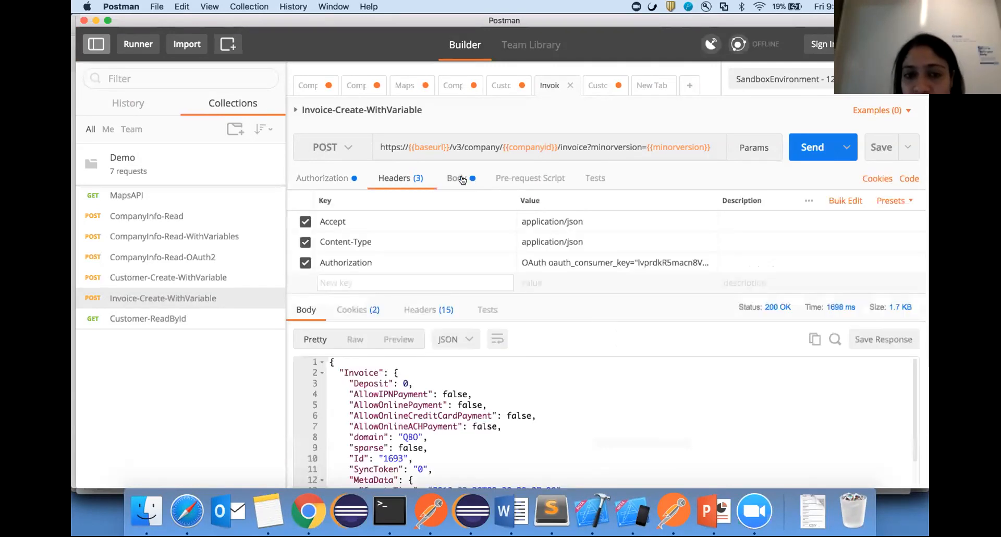
Show the Invoice-Create-WithVariable request body, switch to Chrome and open the Intuit Developer site's QuickBooks Online Postman docs in a new tab.
click(460, 179)
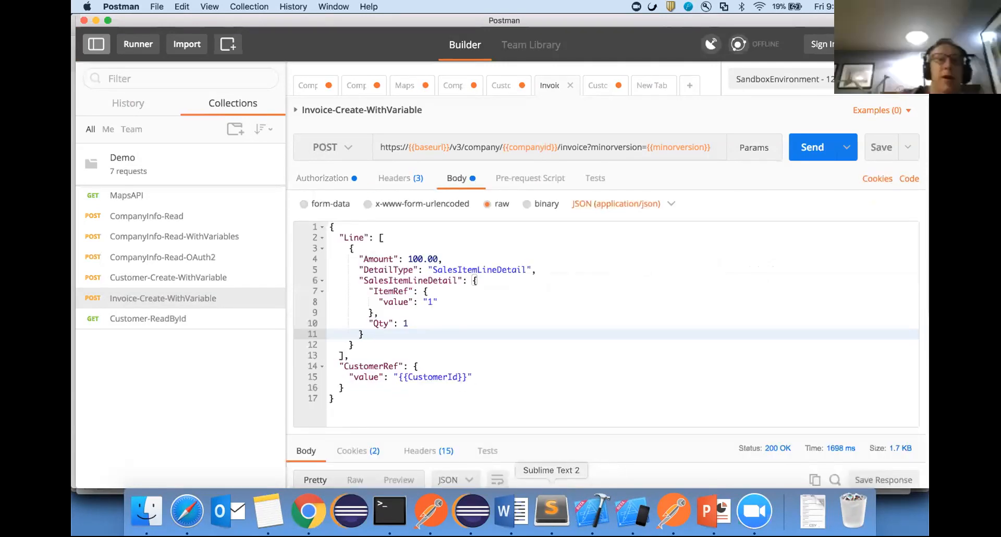
click(308, 511)
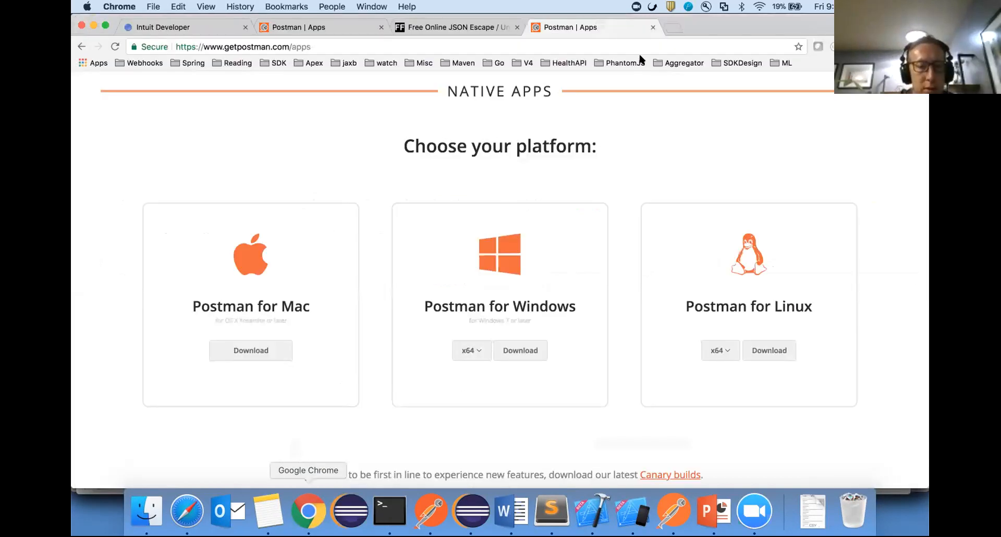
click(203, 30)
mouse_move(685, 86)
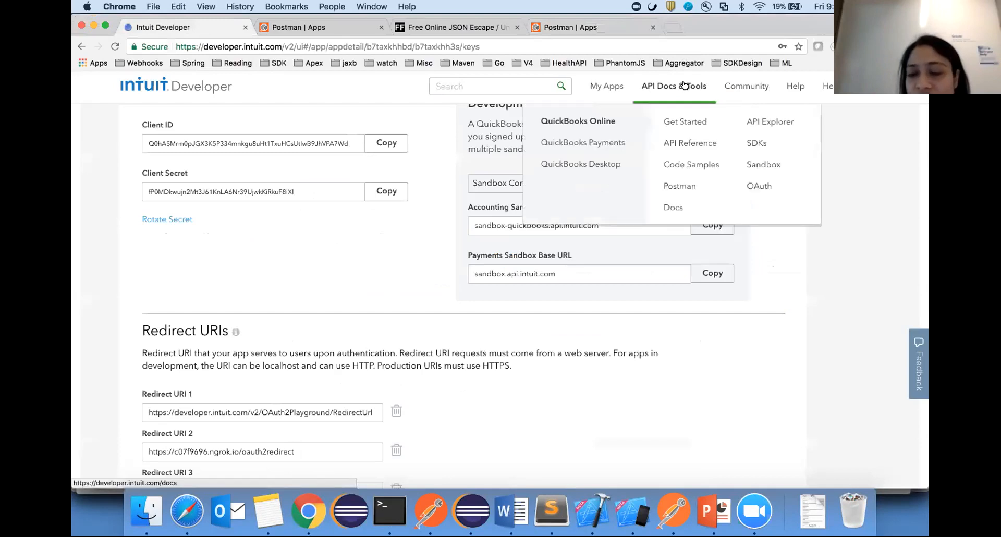
right_click(681, 186)
click(709, 188)
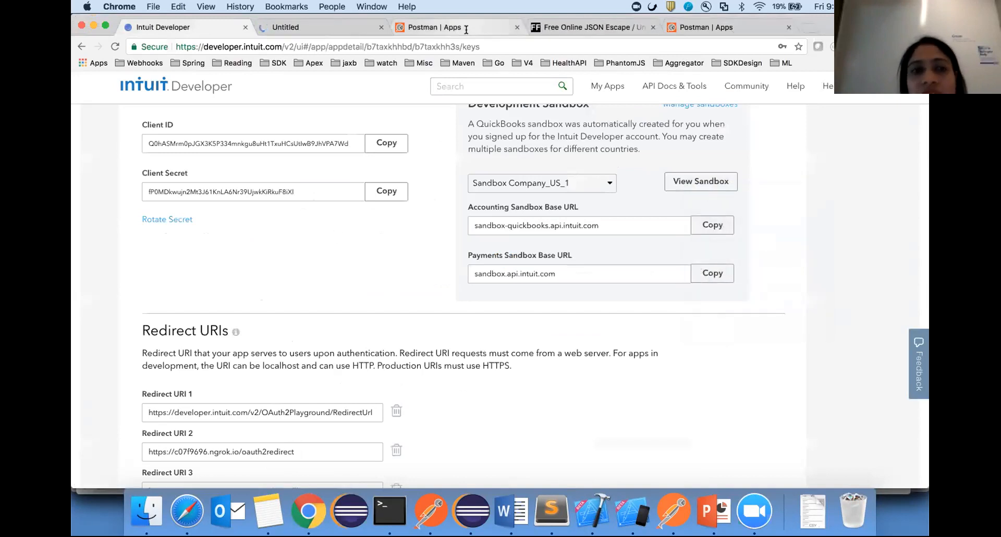
click(320, 30)
mouse_move(648, 98)
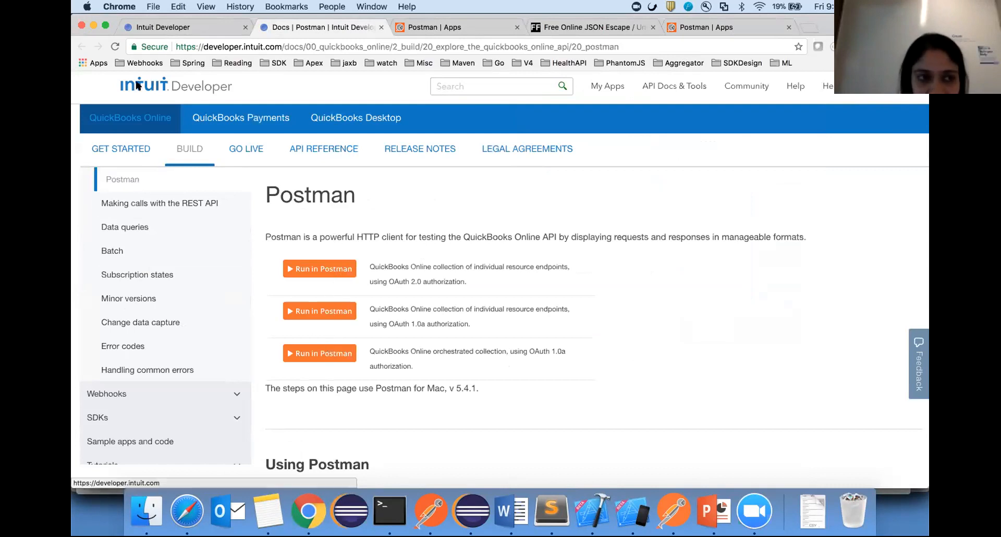
Review the docs page's Run in Postman entries, highlighting the OAuth 2.0 and OAuth 1.0a individual resource endpoint collection descriptions.
scroll(435, 271, down, 2)
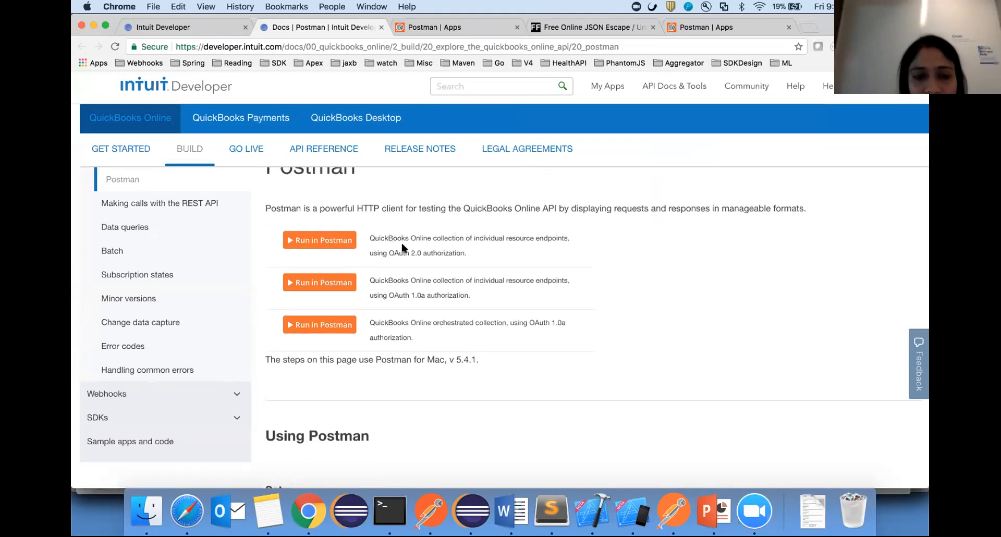
drag(371, 235, 435, 245)
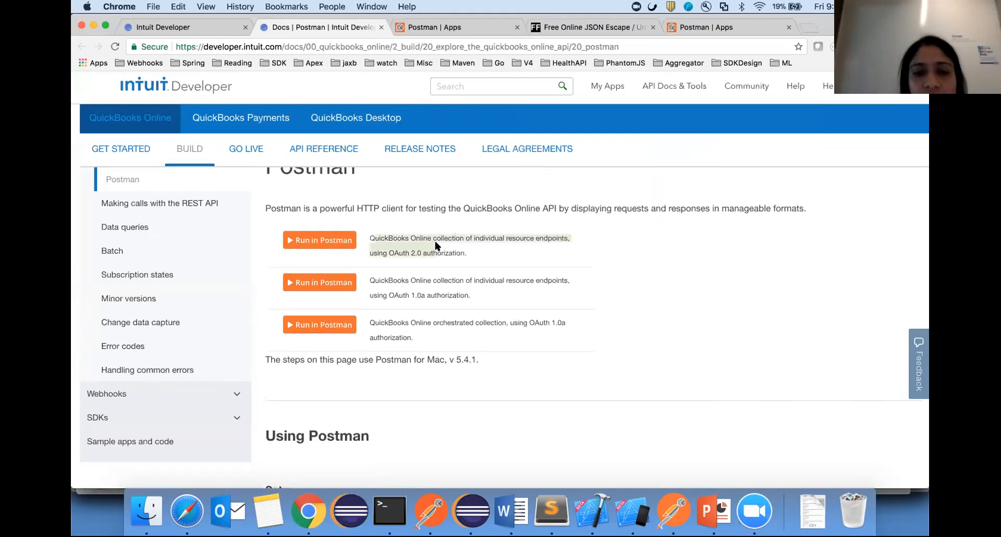
triple_click(440, 250)
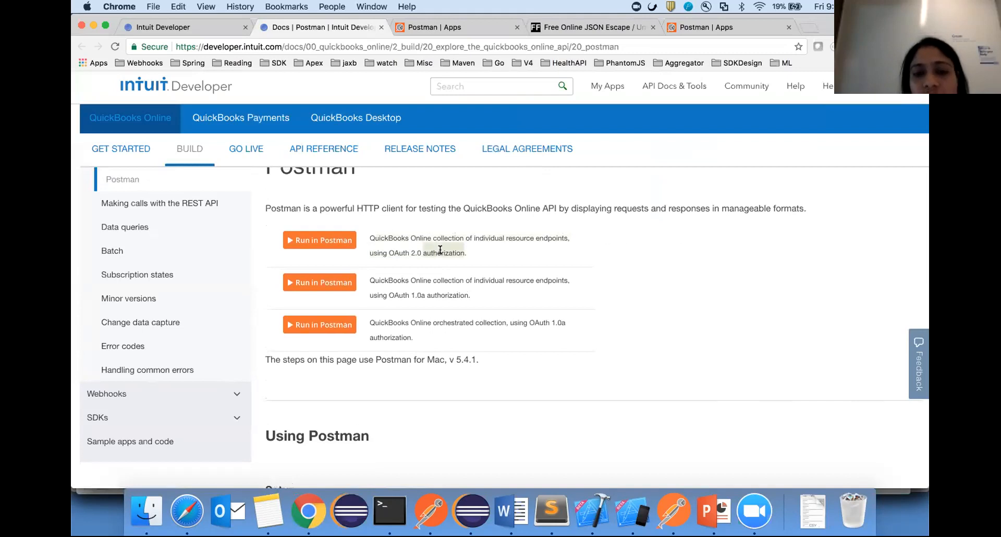
click(440, 250)
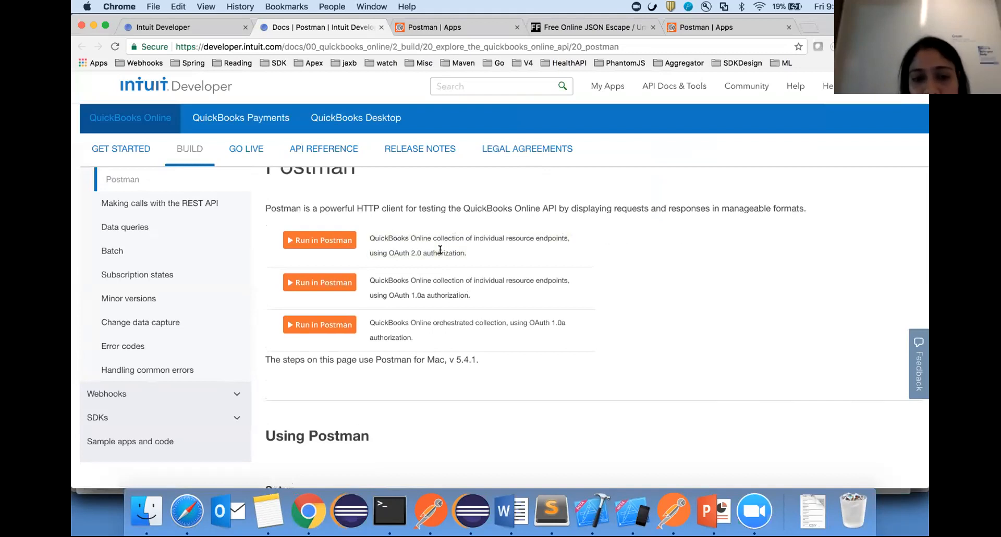
triple_click(421, 293)
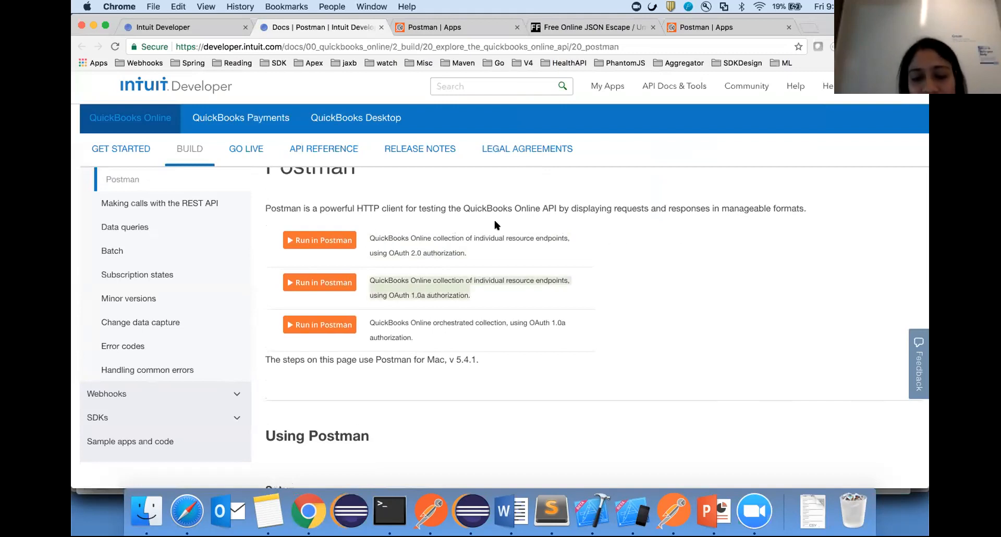
Switch to the Postman Chrome app and expand the QuickBooks Online API Collections copy collection.
click(431, 511)
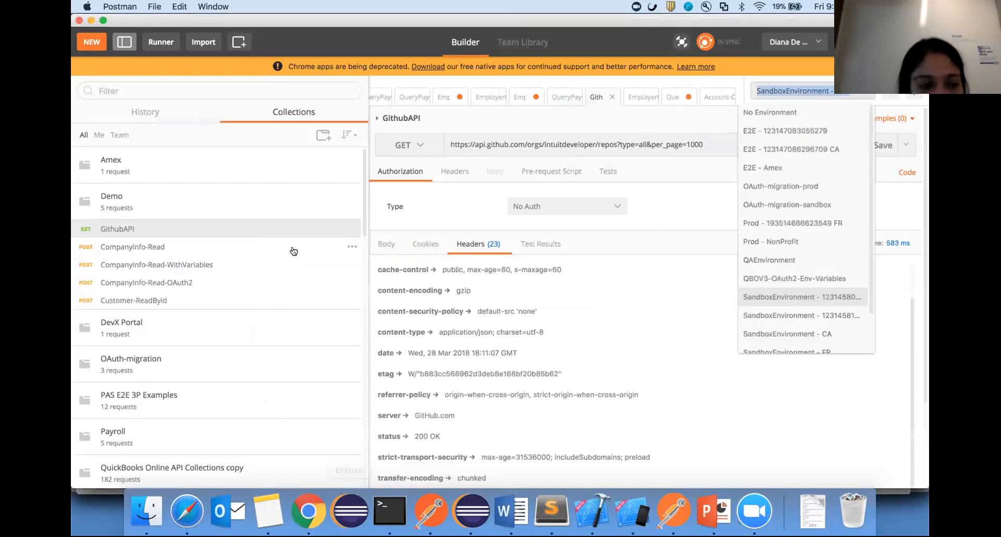
scroll(291, 251, down, 5)
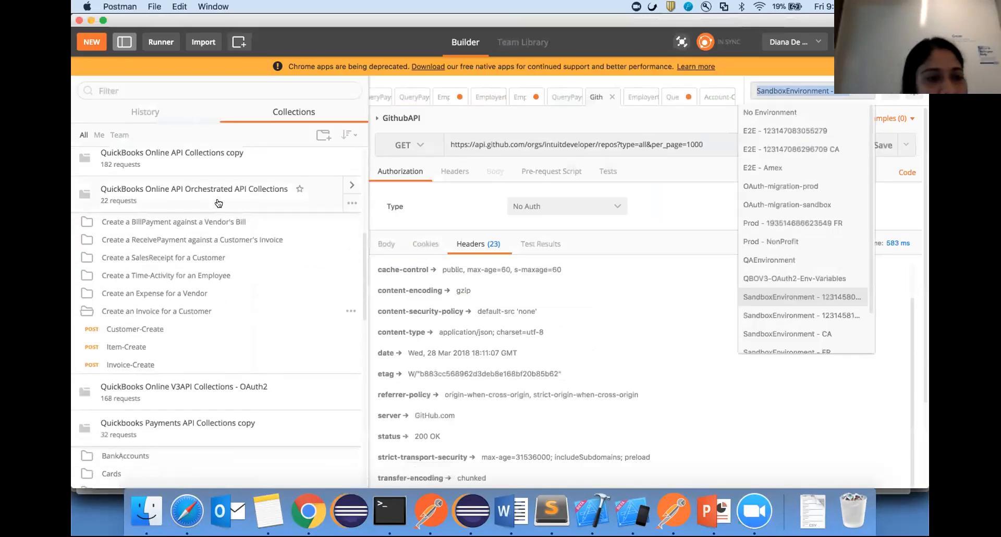
scroll(218, 204, up, 1)
click(184, 203)
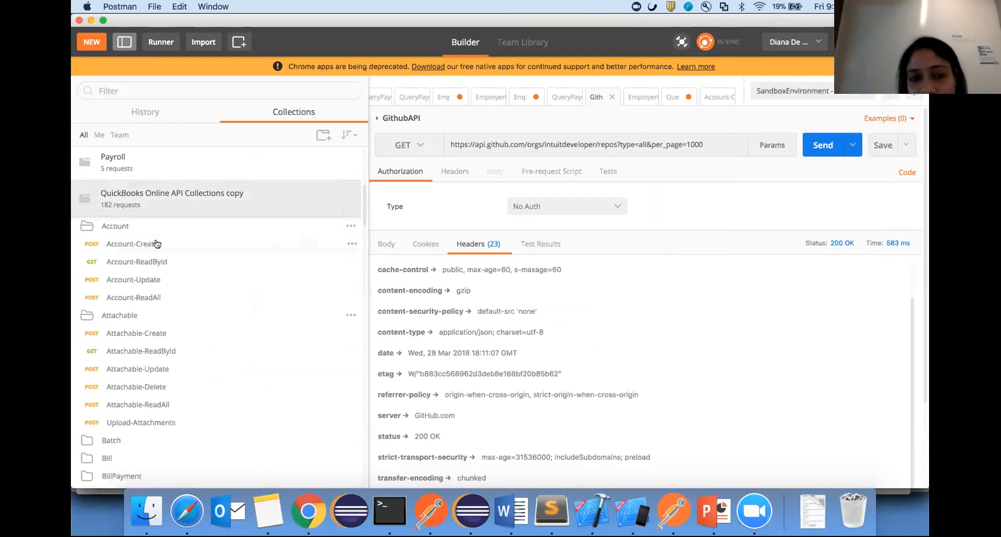
Collapse the open Account, Attachable, Employee, Invoice and Item folders and look through the collection's resource folders.
click(87, 227)
click(87, 245)
scroll(88, 287, down, 10)
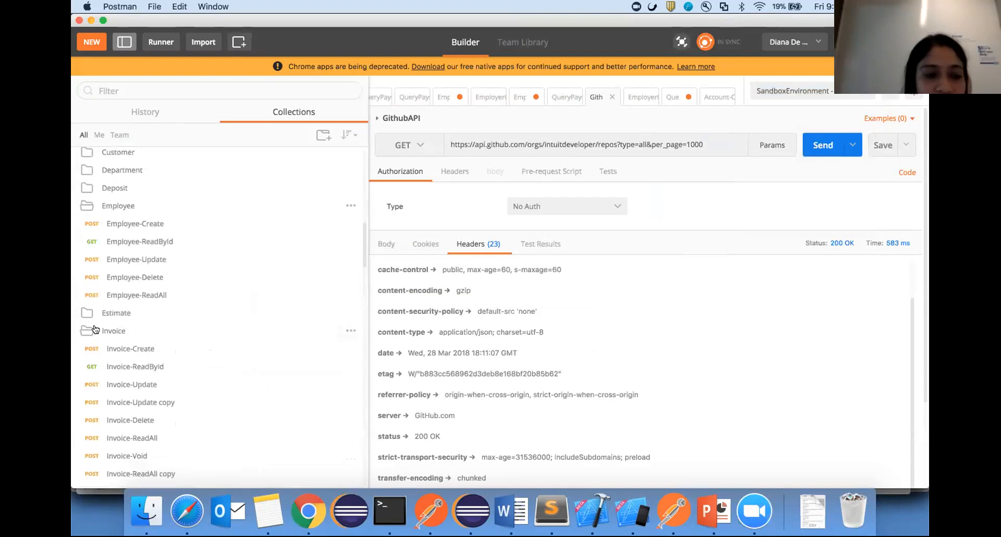
click(87, 268)
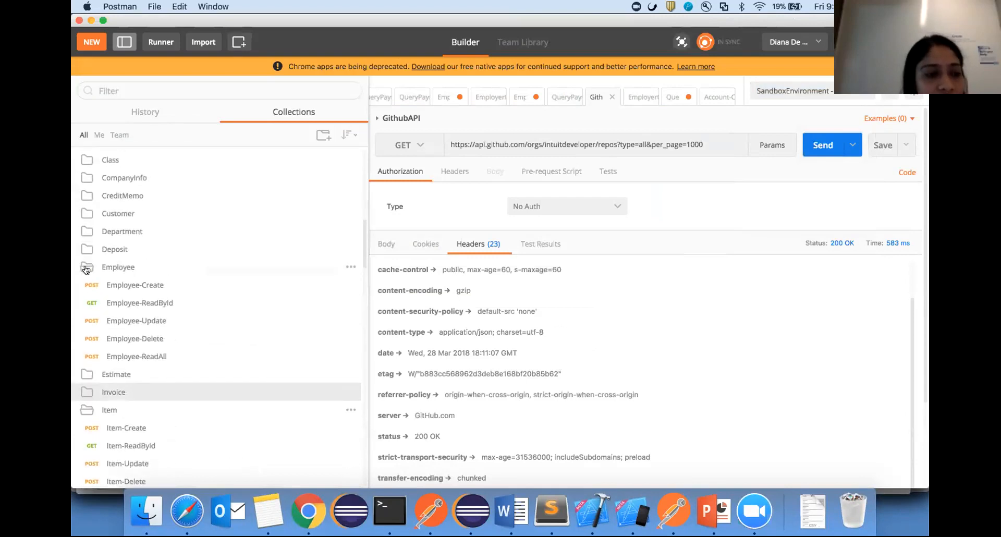
click(87, 268)
click(92, 322)
scroll(92, 322, down, 5)
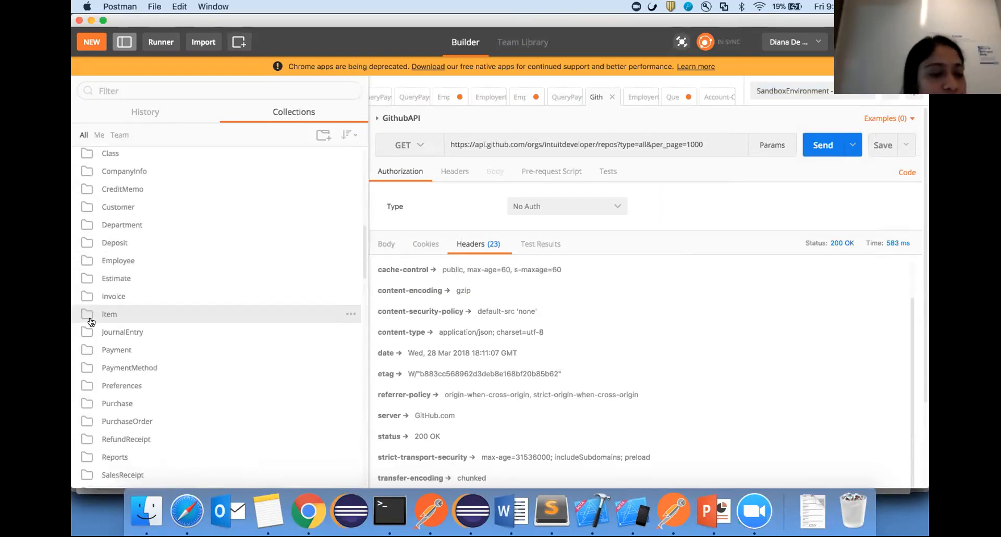
scroll(104, 265, up, 5)
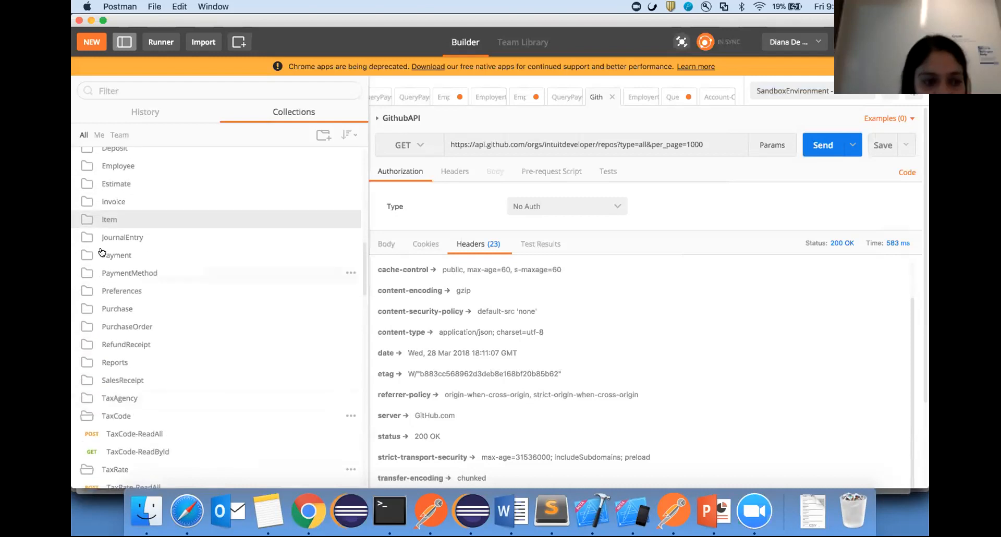
scroll(104, 240, up, 8)
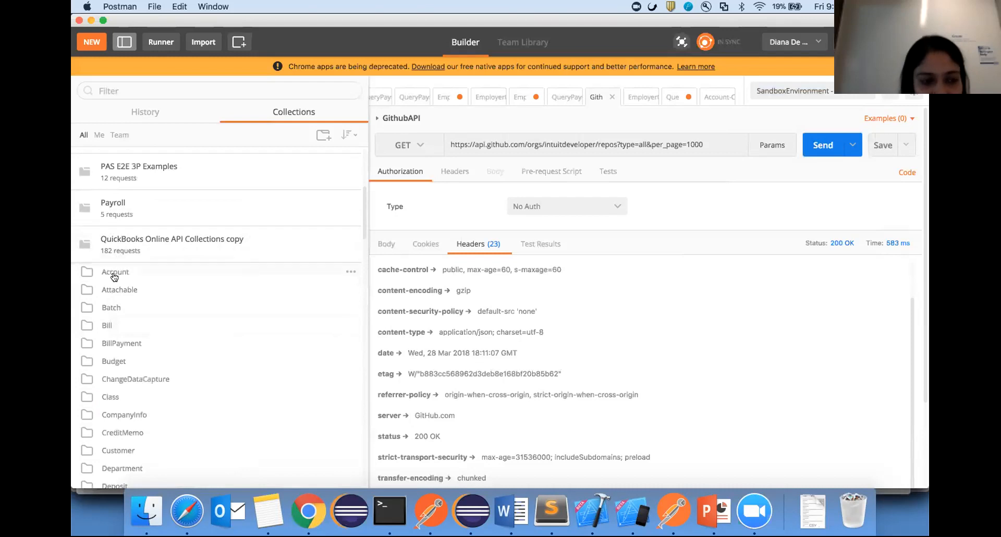
scroll(114, 277, down, 3)
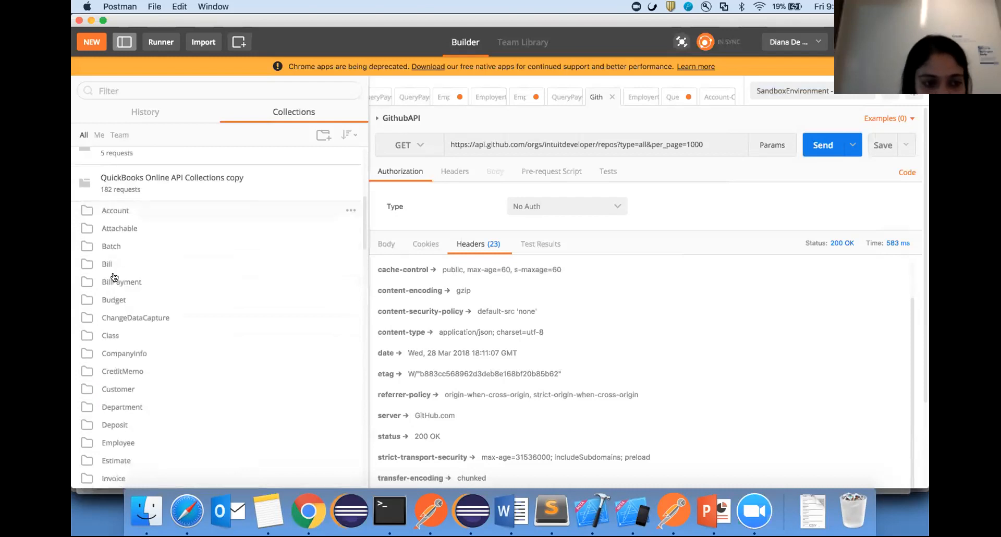
Expand the Account folder and open its Account-ReadAll request to show the URL variables and OAuth 1.0 settings.
click(90, 212)
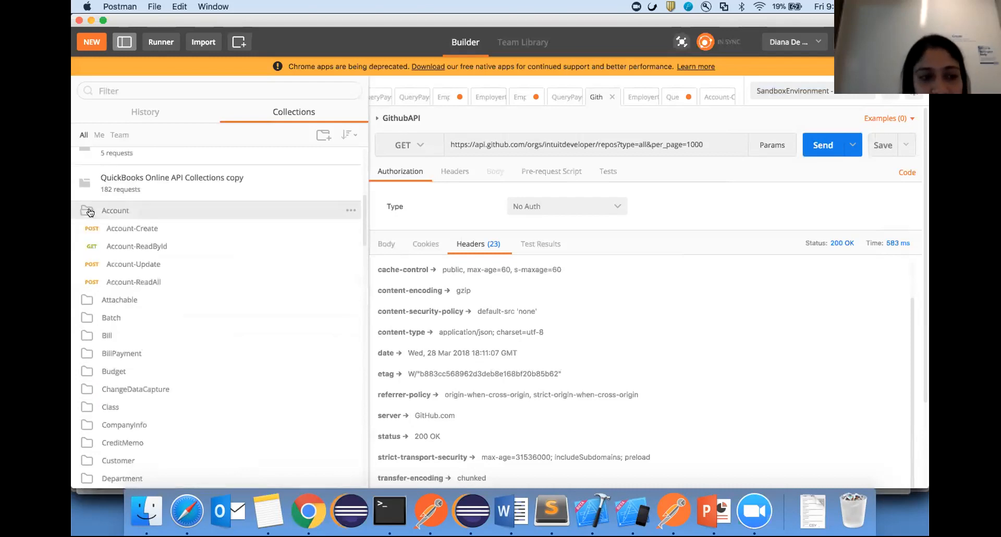
click(140, 279)
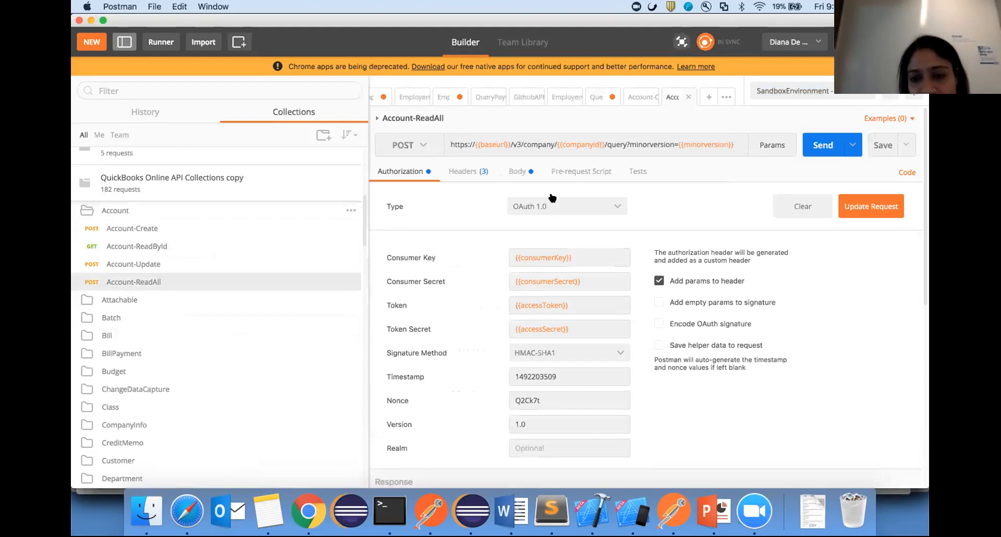
mouse_move(596, 145)
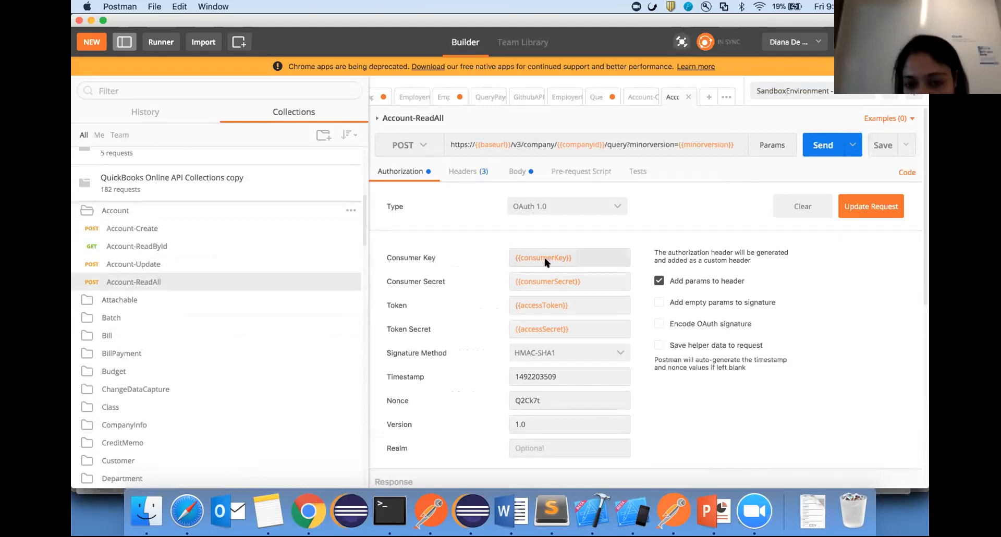
Review the available environments and the selected sandbox environment's variables in the environment editor, leaving without changes.
click(871, 98)
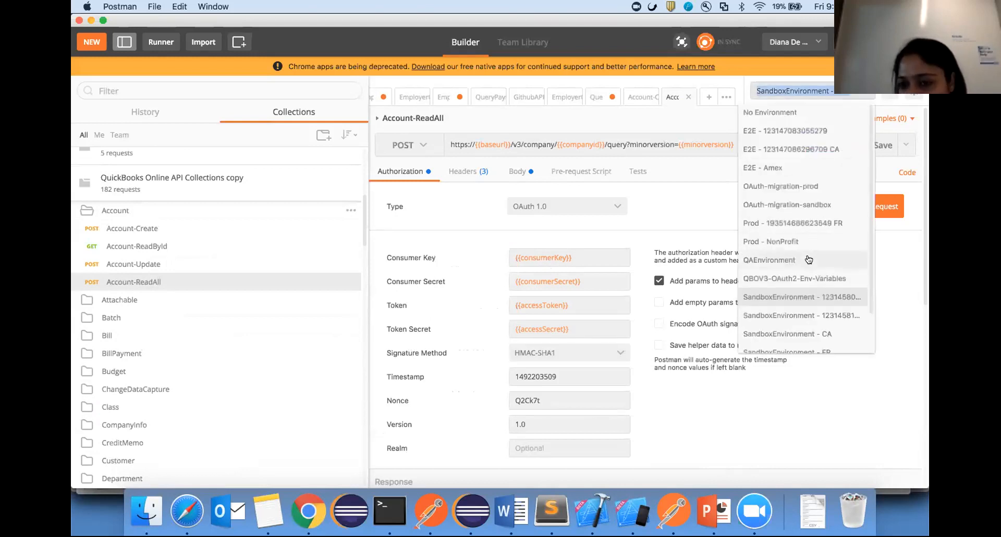
click(893, 96)
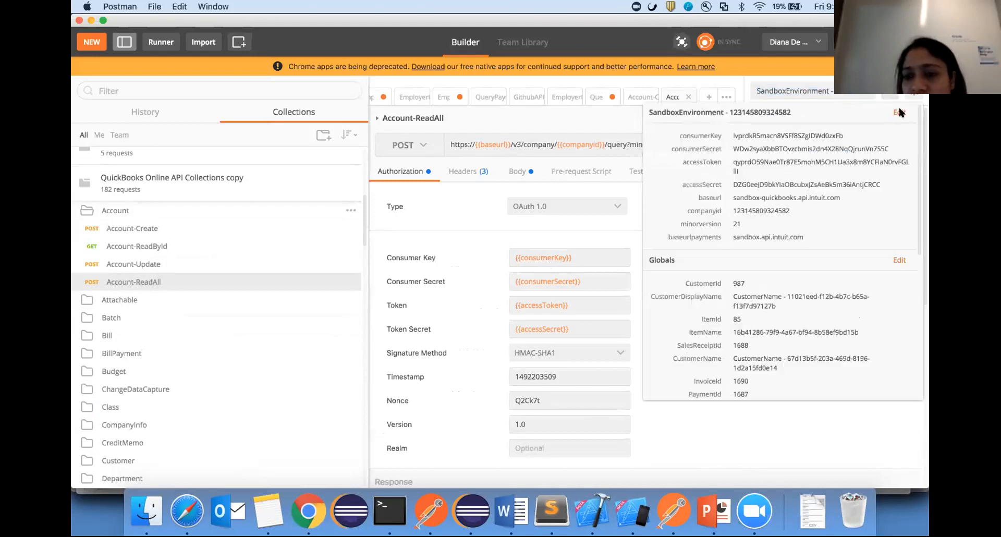
click(899, 112)
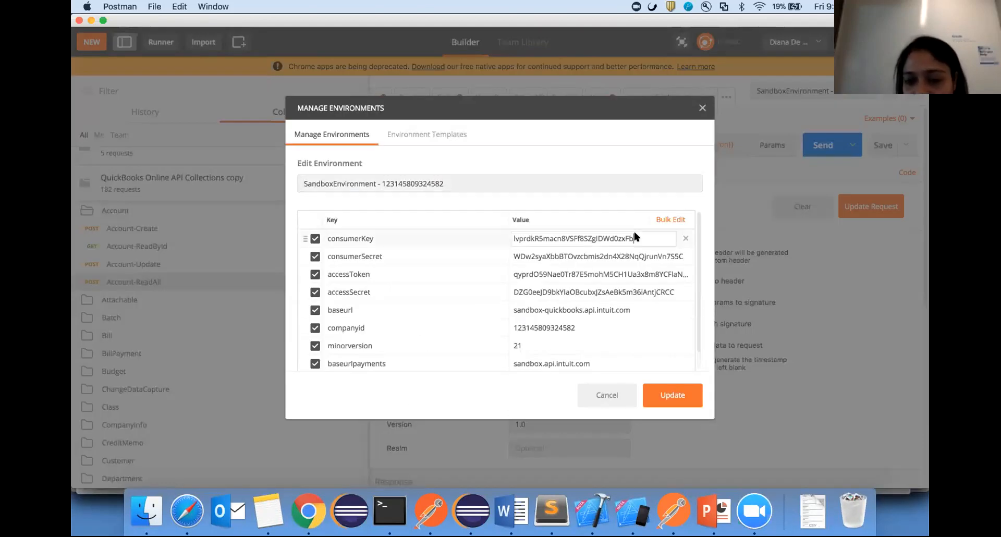
click(701, 108)
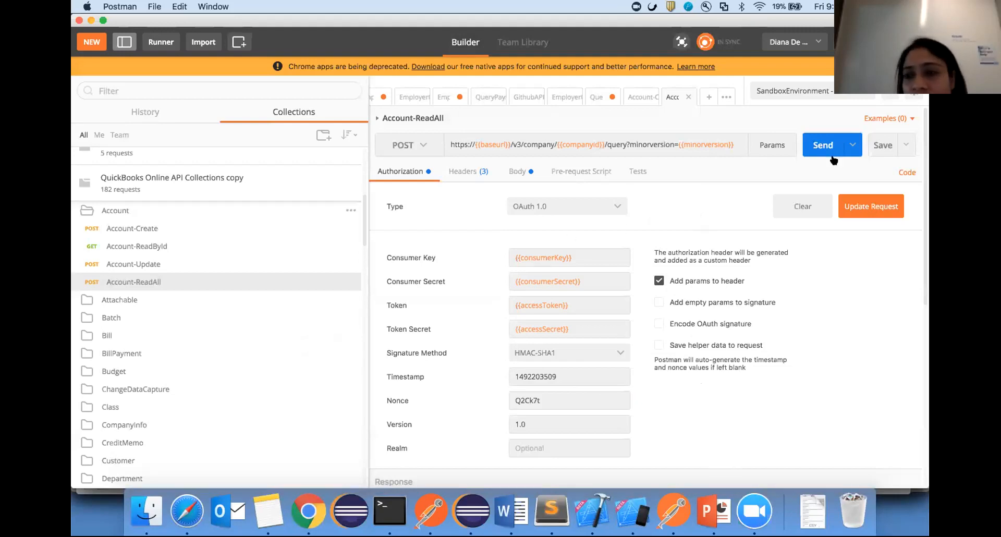
Recheck the sandbox environment's variables, send the Account-ReadAll request and view its JSON response.
click(891, 93)
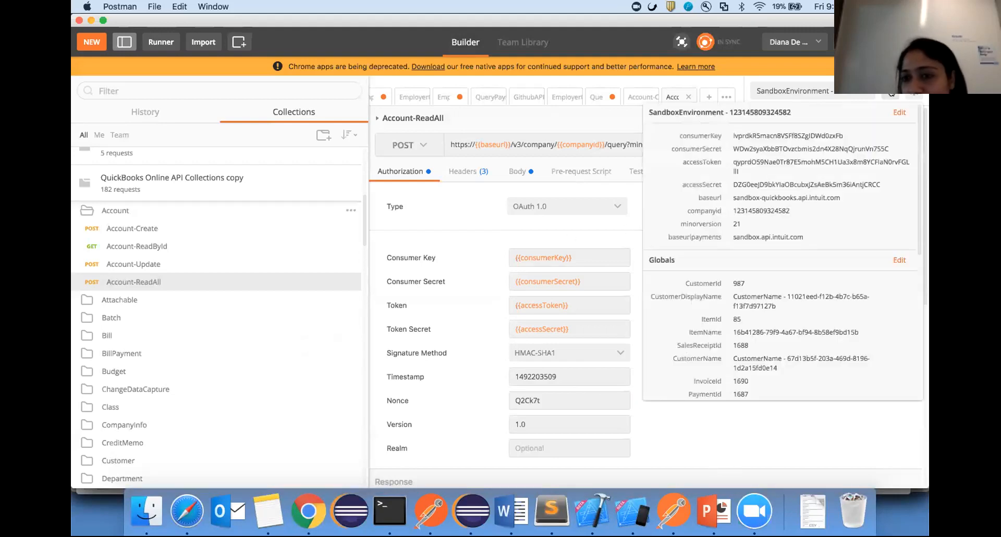
click(596, 231)
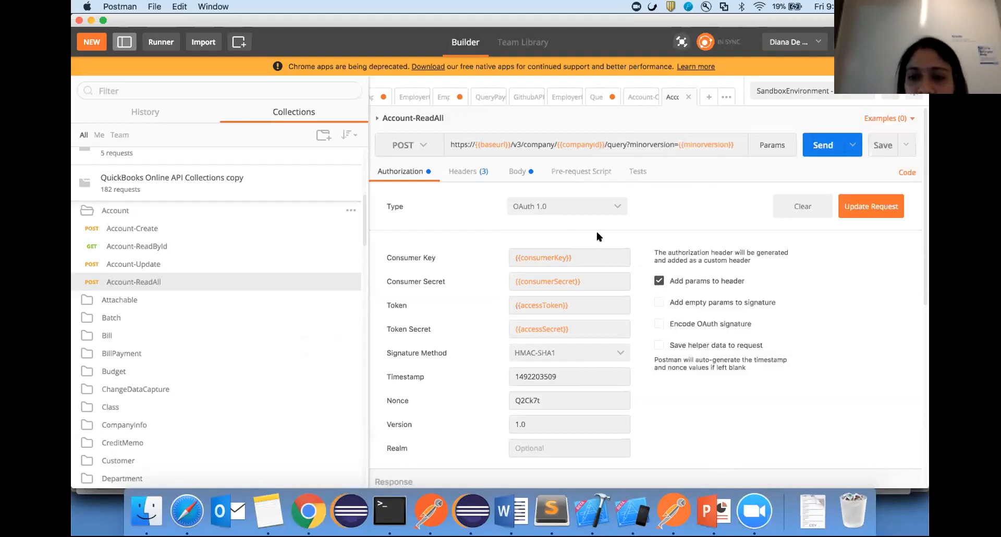
click(819, 150)
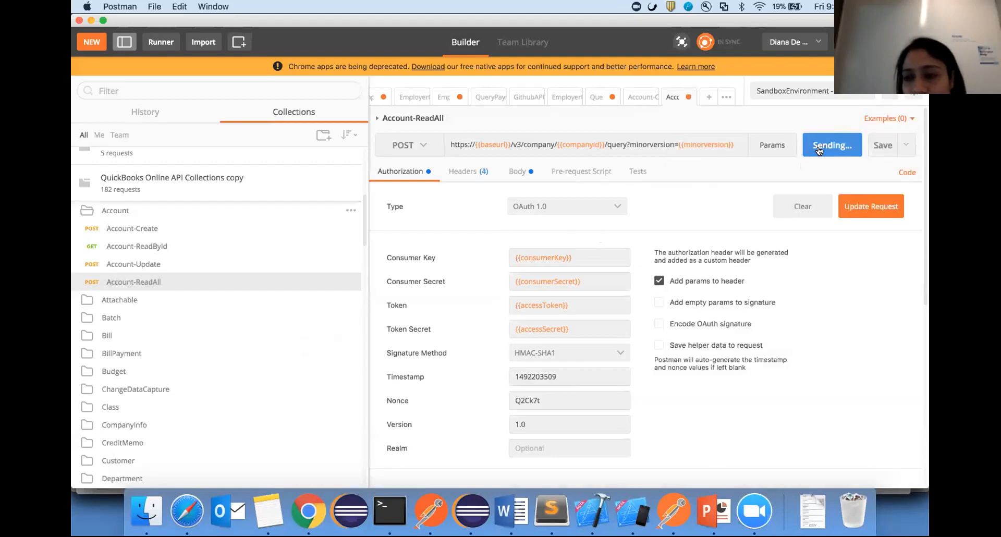
scroll(729, 387, down, 5)
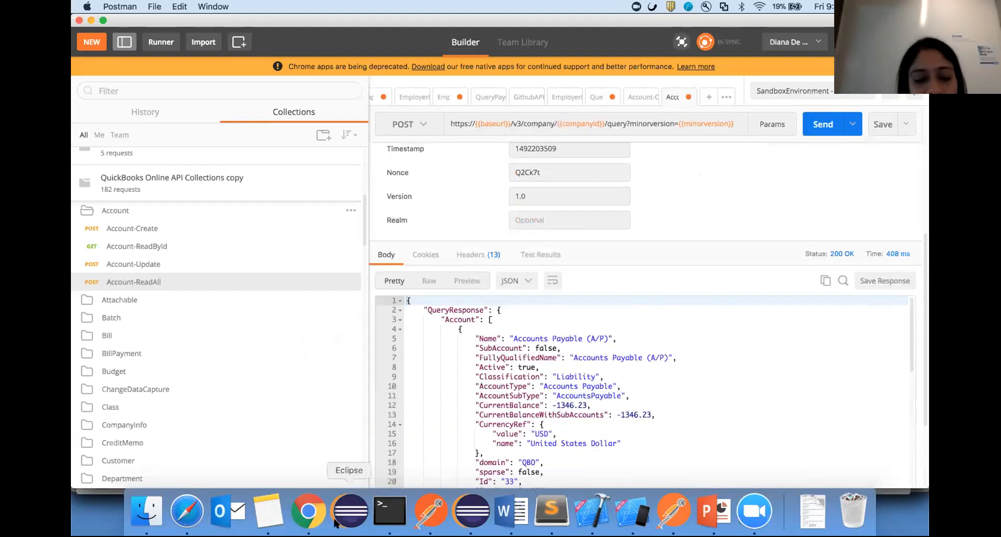
After a glance at the Chrome docs, collapse the API Collections copy in Postman and open Account-Create from QuickBooks Online V3API Collections - OAuth2.
click(316, 516)
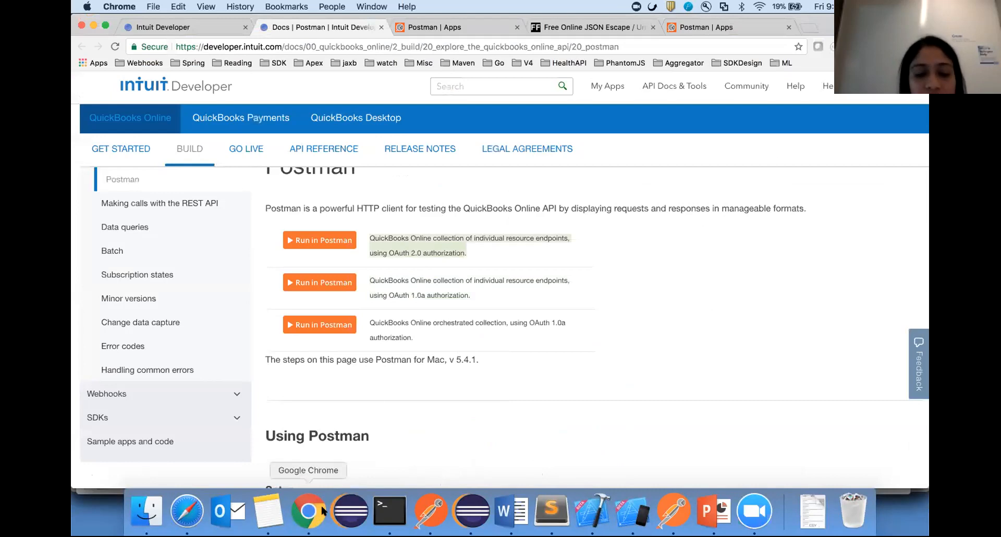
click(430, 511)
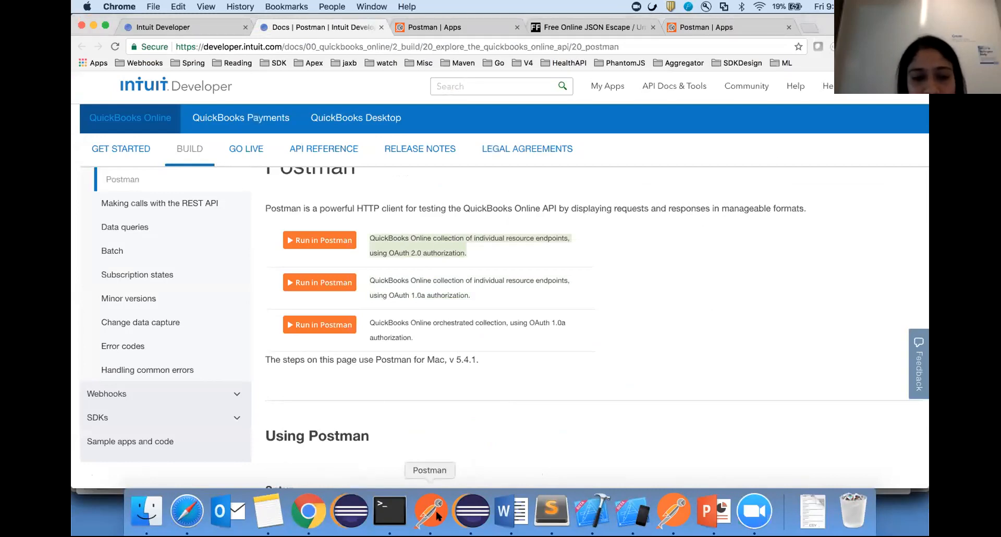
click(160, 189)
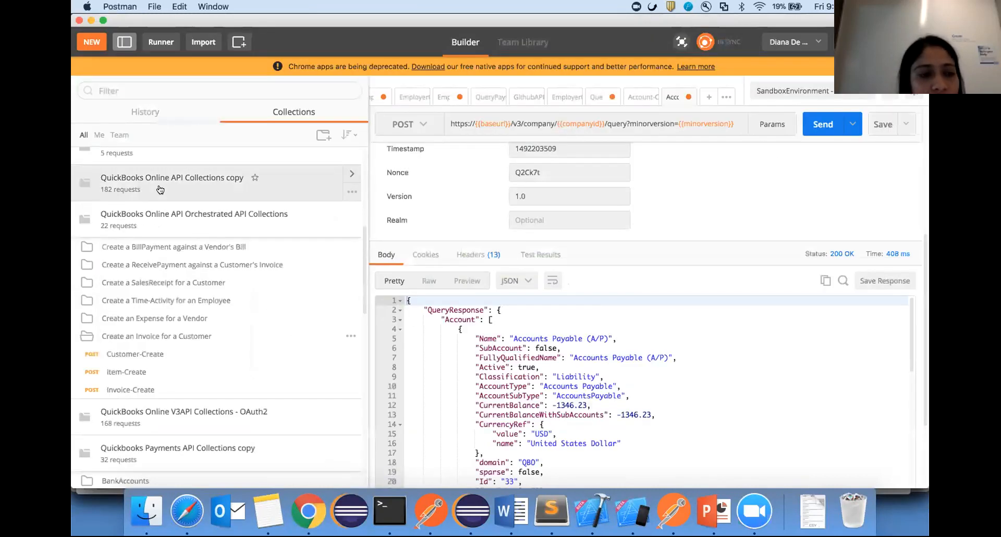
scroll(179, 240, down, 5)
click(180, 239)
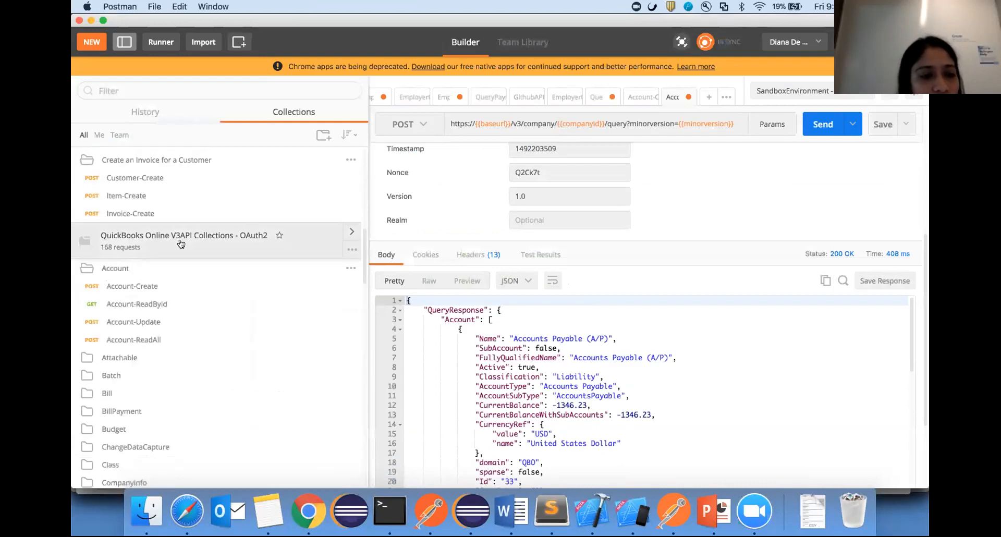
click(147, 286)
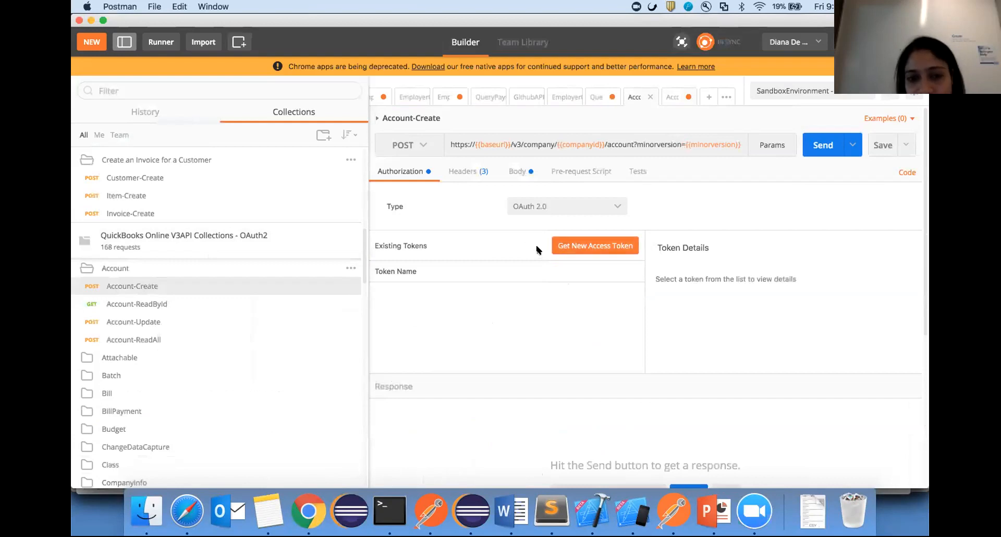
Review the OAuth 2.0 authorization settings of Account-Create, including the Get New Access Token form, and close the form without requesting a token.
click(555, 207)
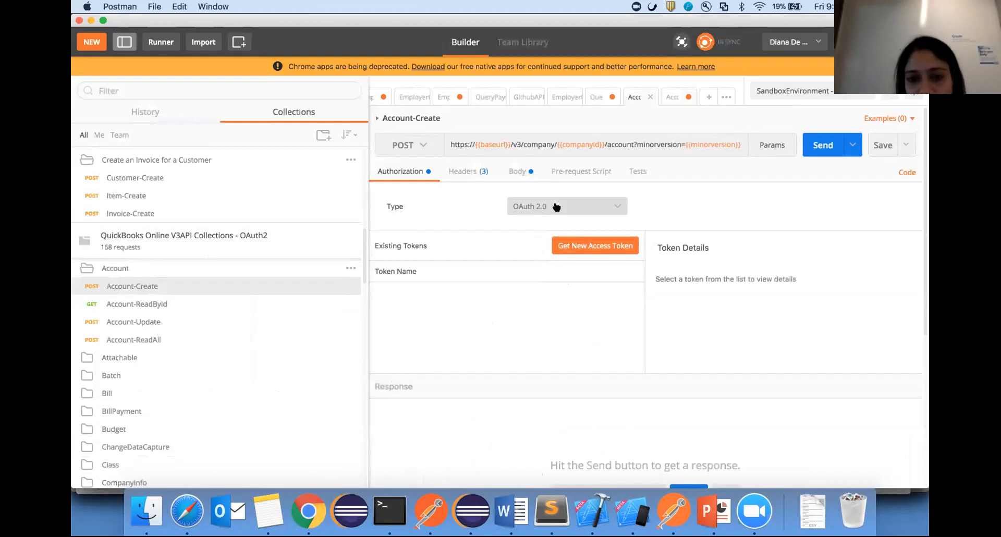
click(454, 248)
click(594, 244)
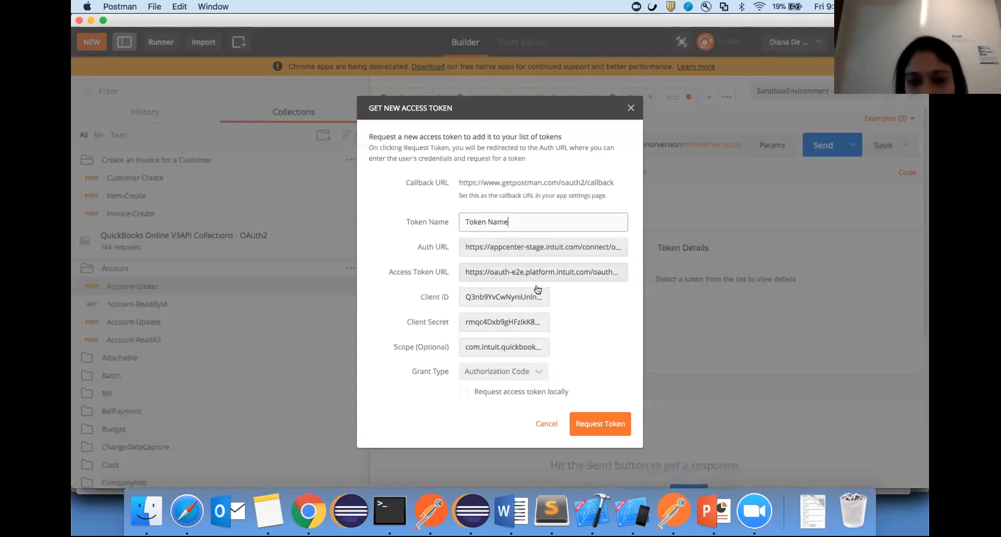
click(629, 109)
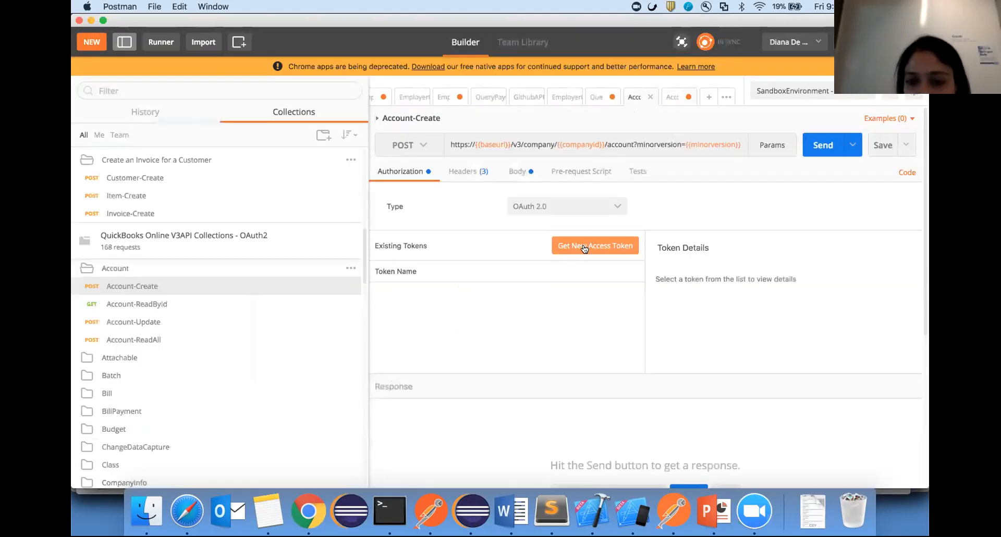
click(584, 249)
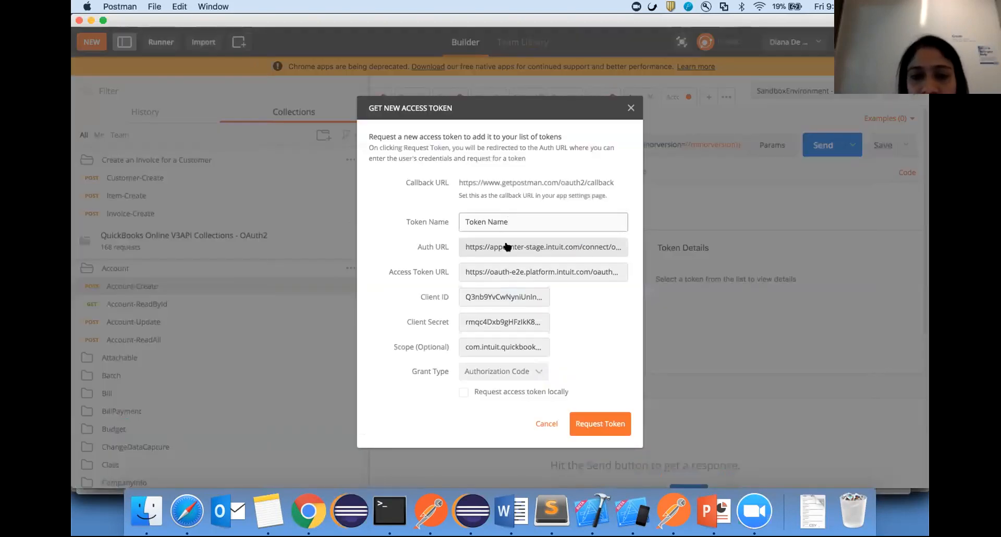
click(631, 108)
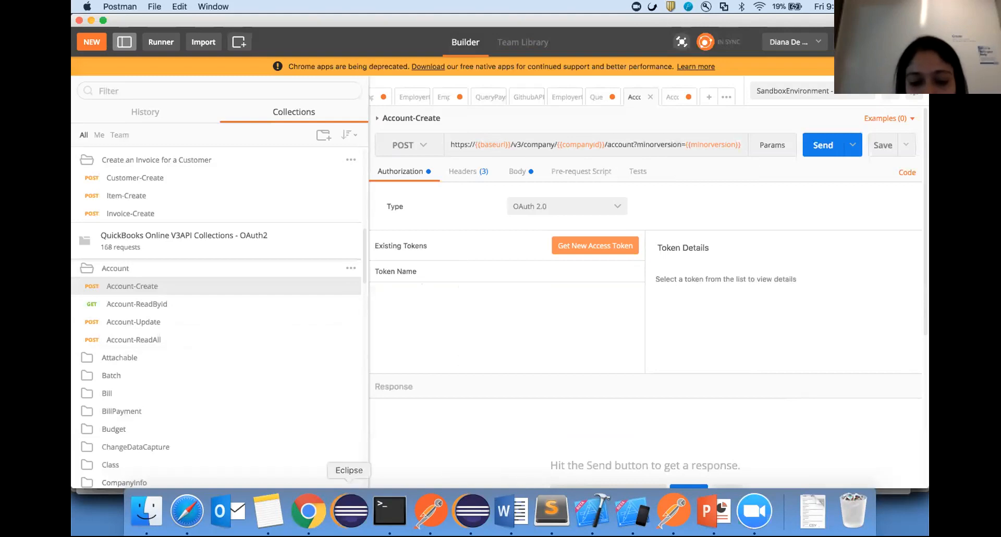
Switch to the Chrome docs and highlight the description of the QuickBooks Online orchestrated collection using OAuth 1.0a authorization.
click(308, 511)
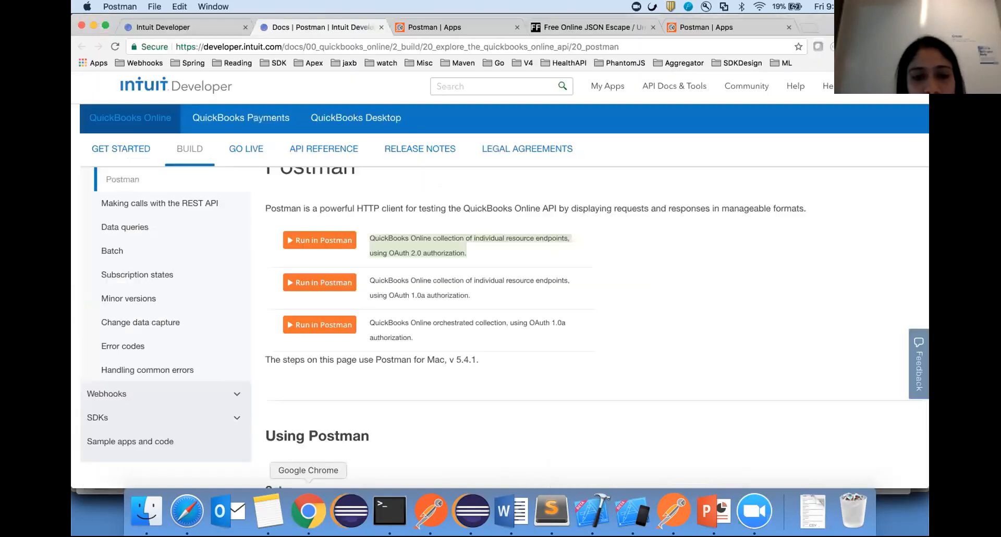
triple_click(450, 323)
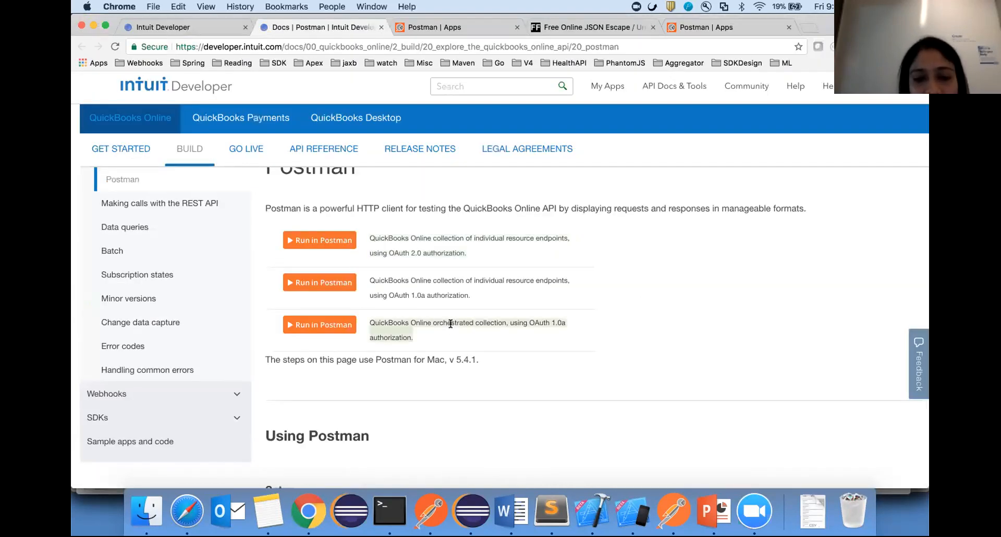
scroll(450, 323, down, 2)
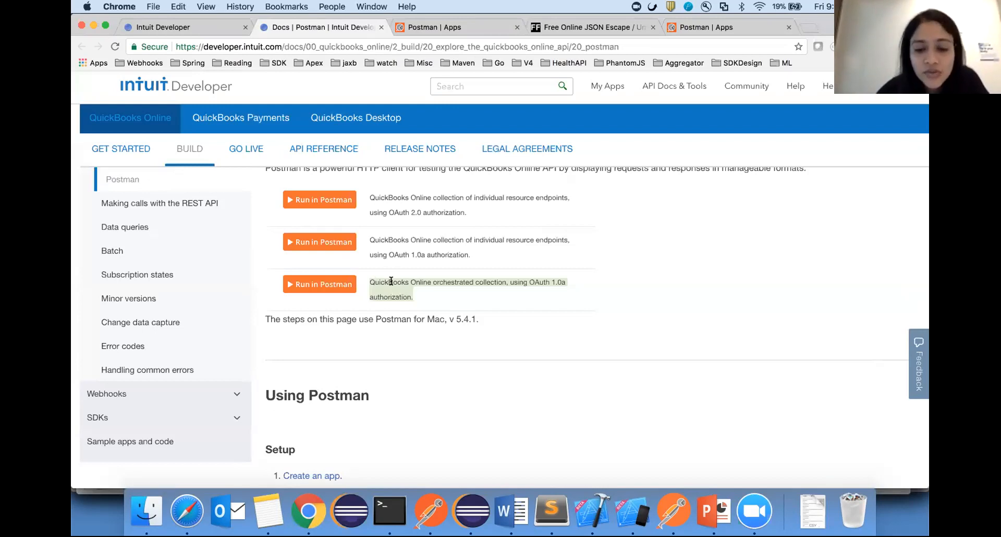
Return to Postman, collapse QuickBooks Online V3API Collections - OAuth2 and look over the folders of the Orchestrated API Collections.
click(433, 510)
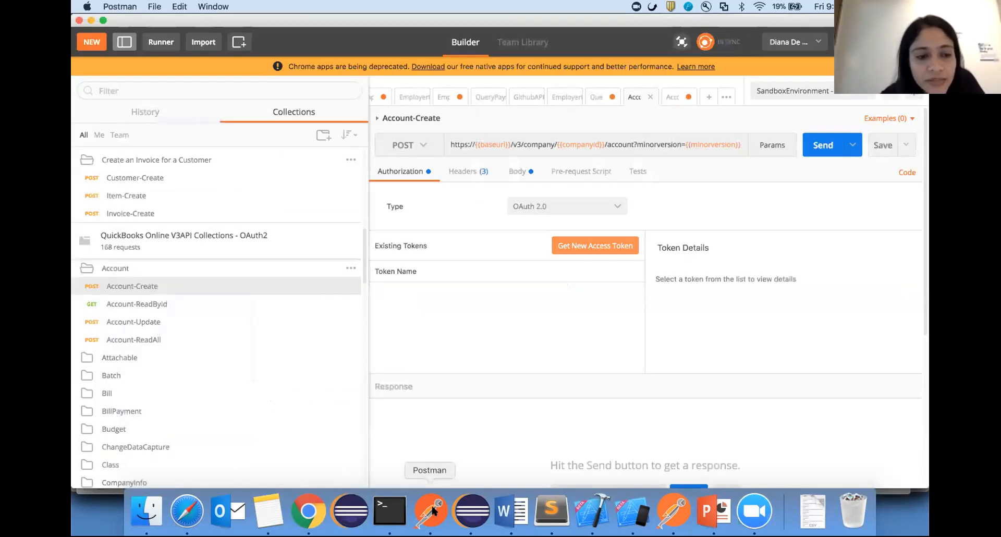
click(95, 243)
scroll(94, 243, up, 5)
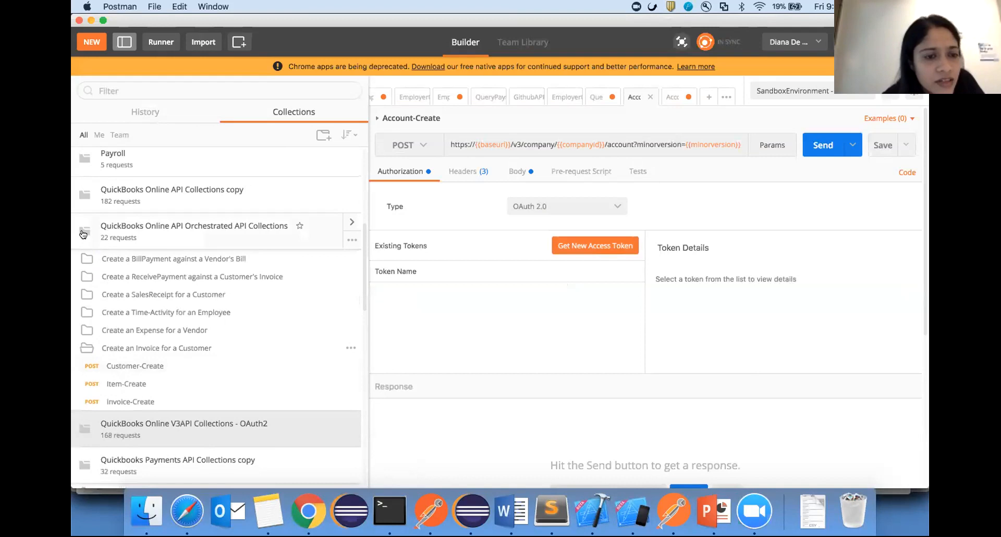
scroll(132, 231, down, 3)
scroll(132, 231, up, 2)
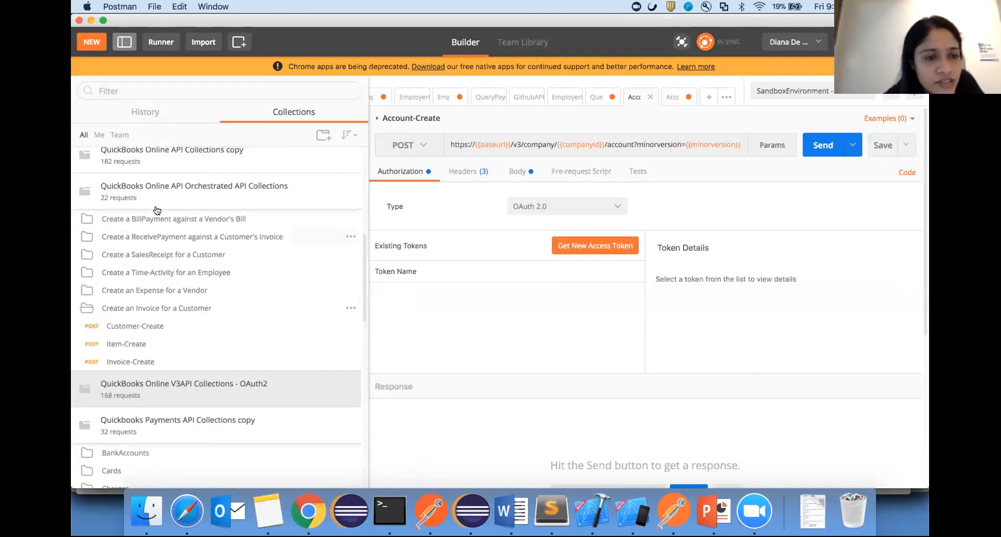
scroll(160, 308, down, 3)
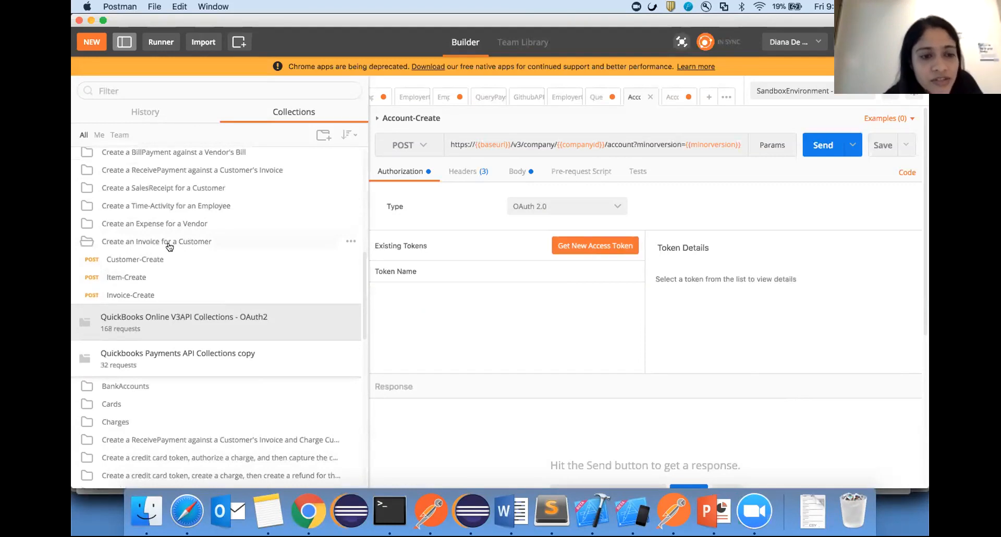
Open the Customer-Create, Item-Create and Invoice-Create requests in the Create an Invoice for a Customer folder, keeping the folder expanded.
click(168, 245)
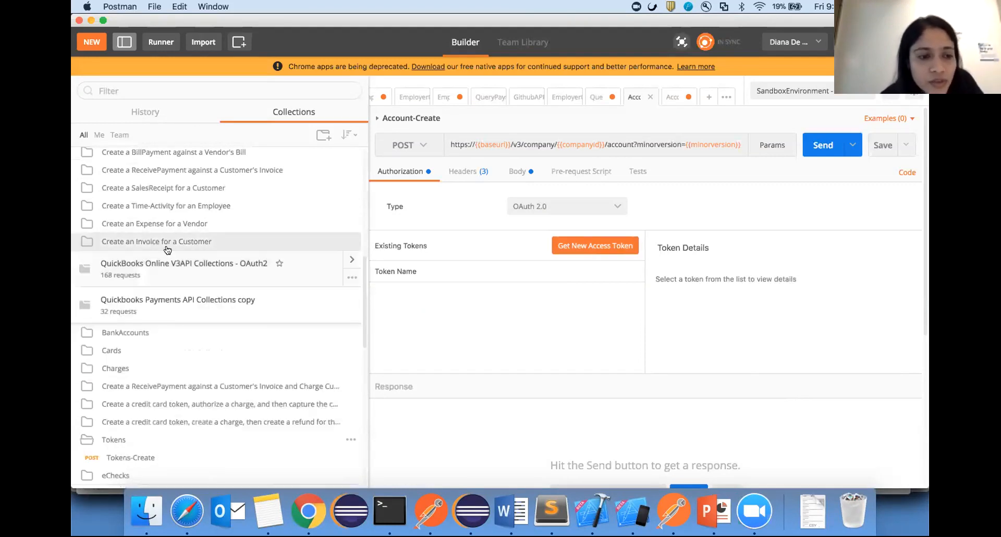
click(166, 245)
click(157, 260)
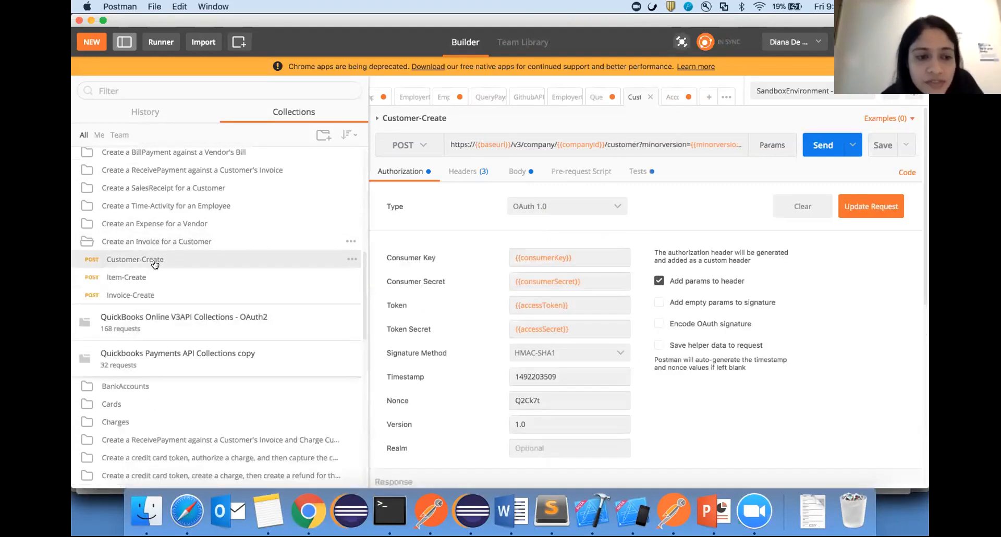
click(142, 277)
click(141, 295)
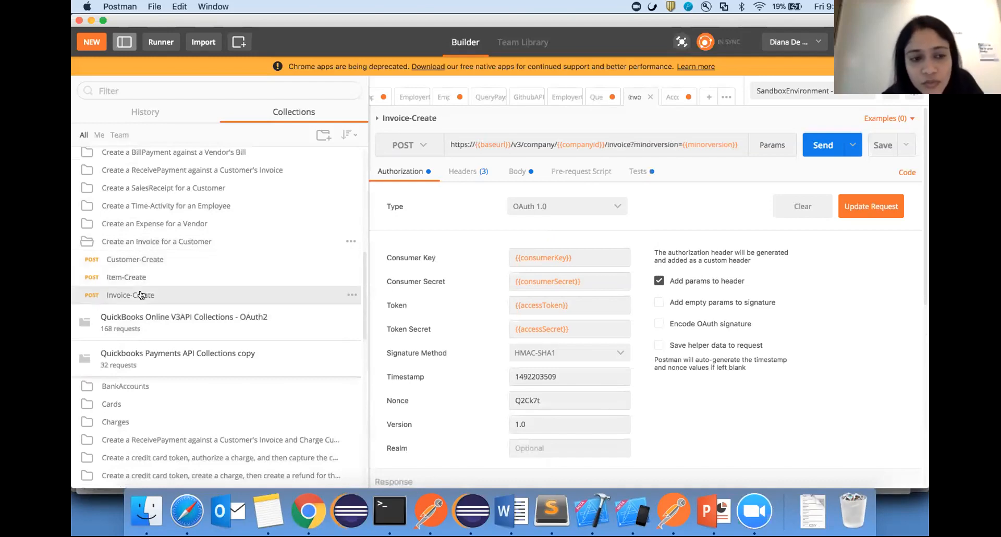
click(182, 247)
click(182, 248)
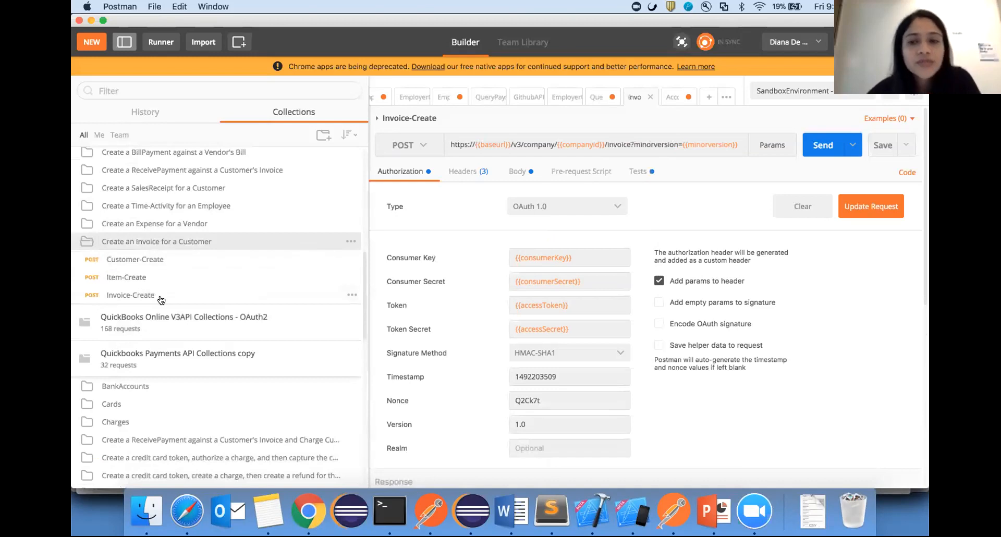
Open the Collection Runner and choose the Create an Invoice for a Customer folder from QuickBooks Online API Orchestrated API Collections.
click(161, 42)
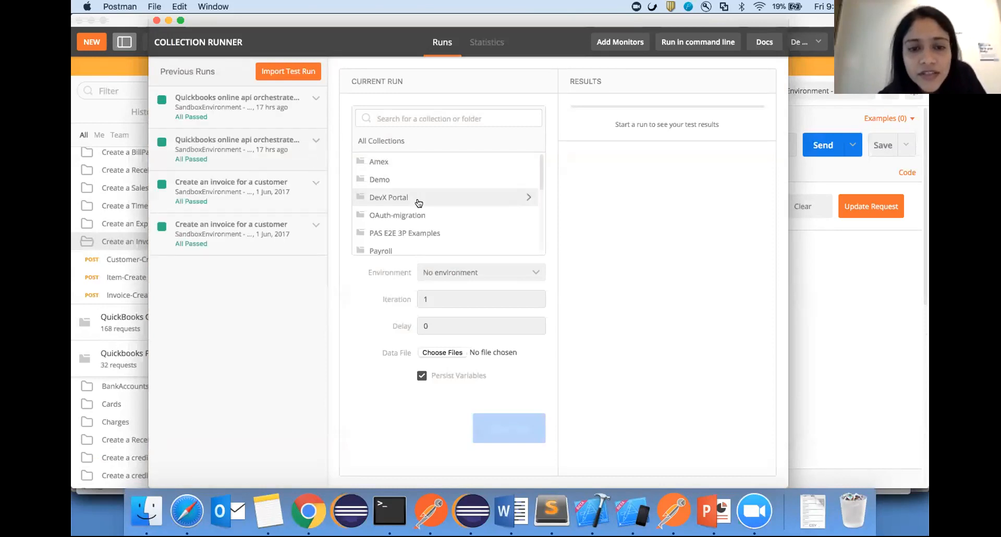
scroll(418, 203, down, 5)
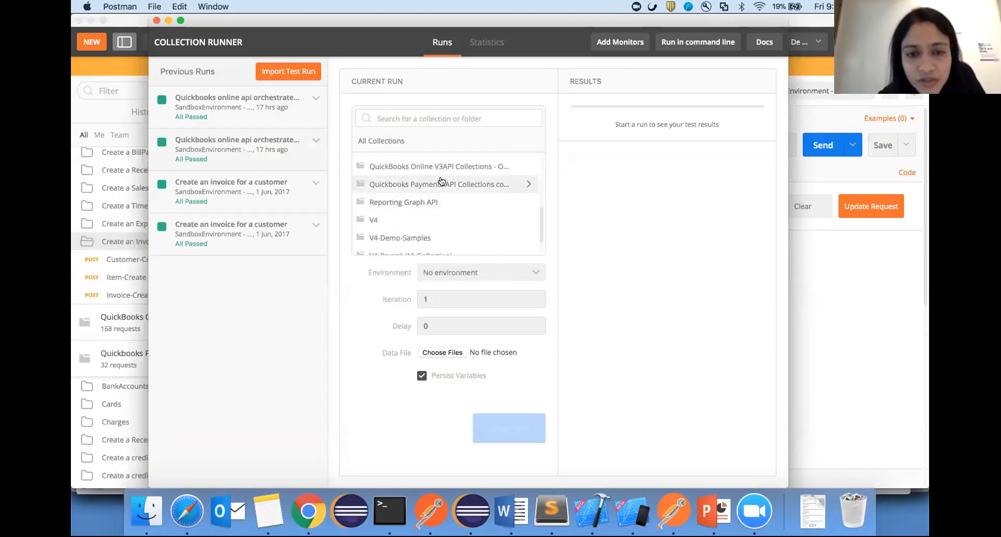
scroll(441, 182, up, 3)
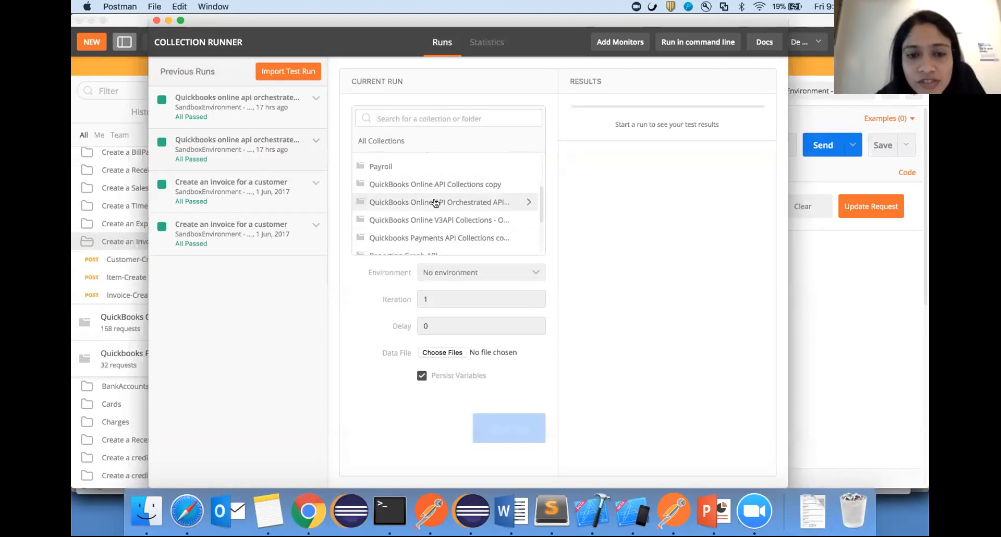
click(436, 203)
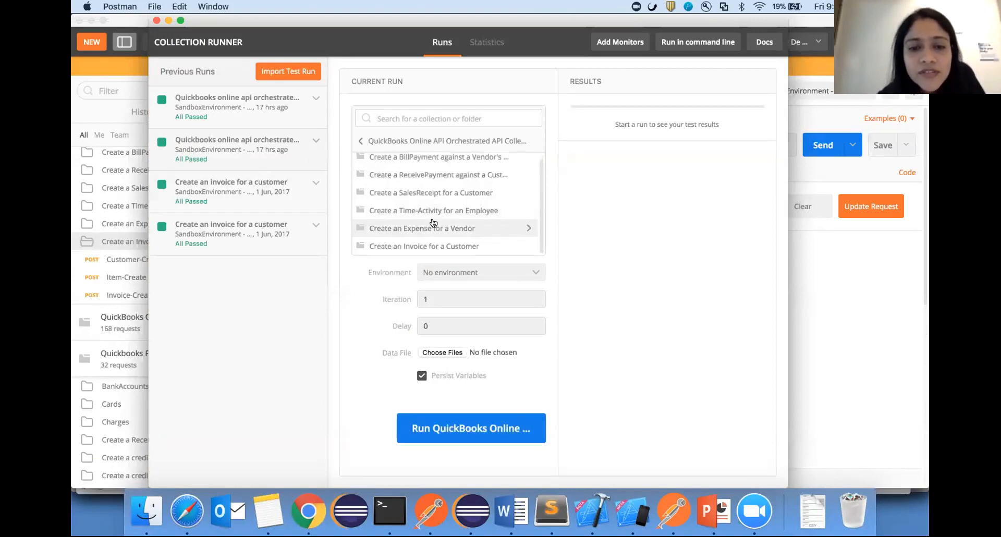
click(429, 245)
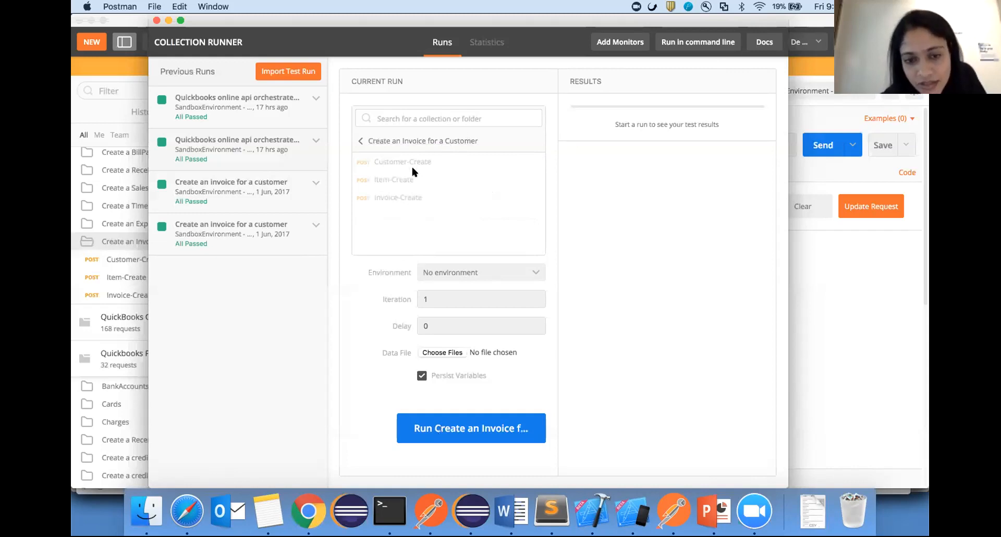
Set the runner's environment to SandboxEnvironment and run the Create an Invoice for a Customer folder.
click(528, 272)
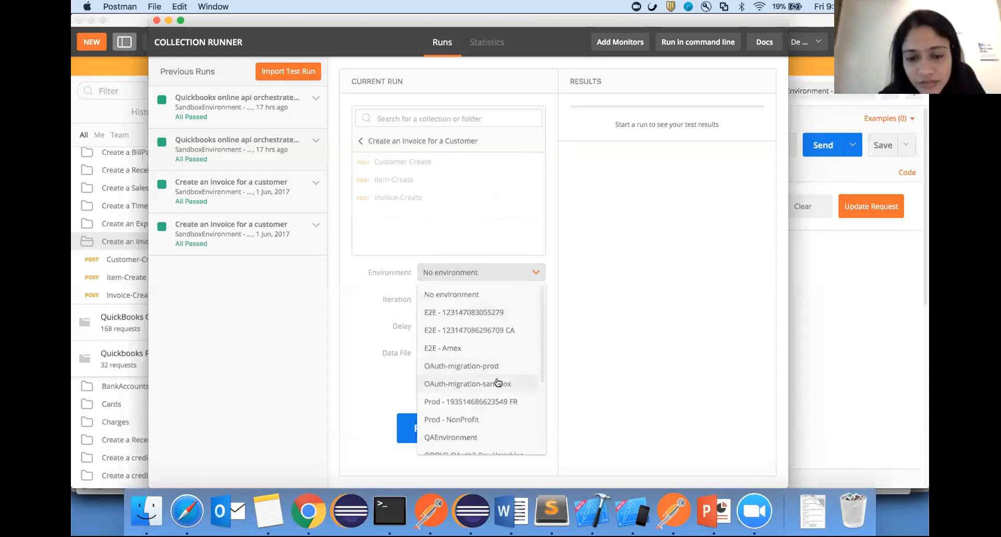
scroll(498, 382, down, 5)
click(508, 356)
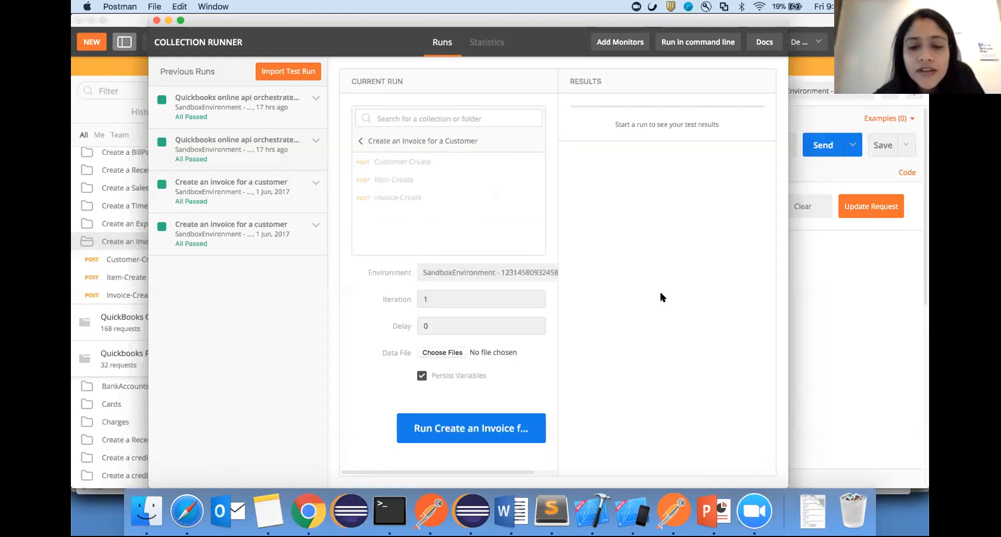
click(525, 427)
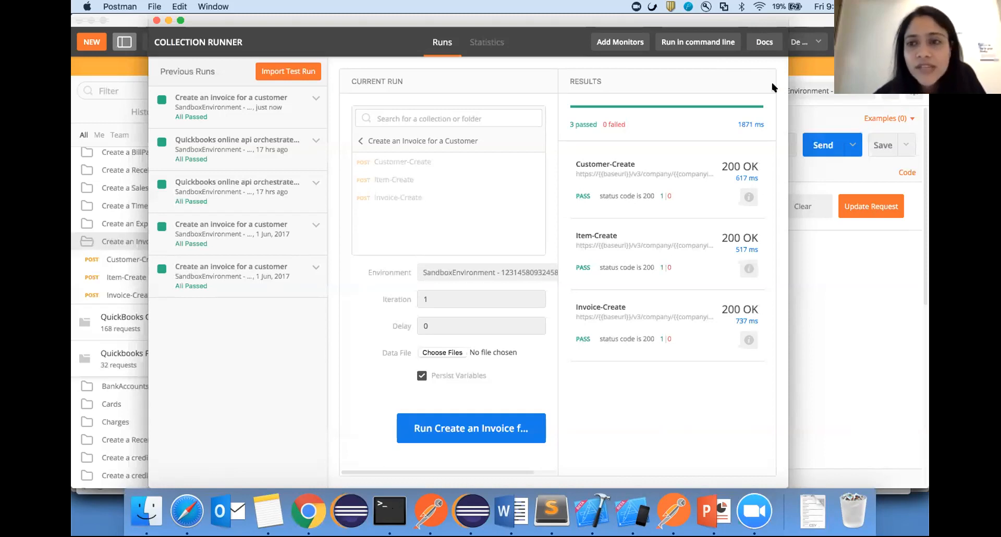
Return to the main Postman window, open Item-Create and look over the other folders in the orchestrated collection.
click(814, 21)
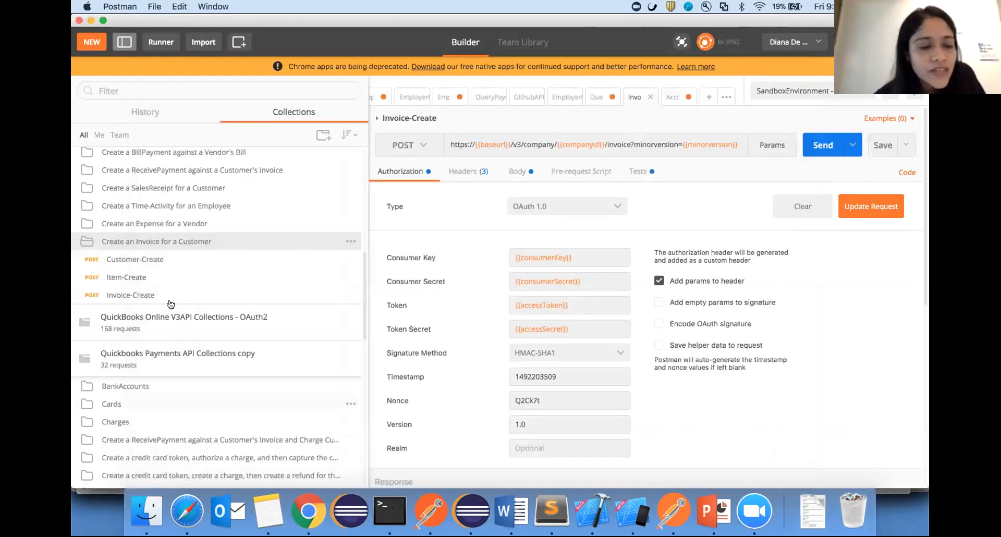
click(144, 281)
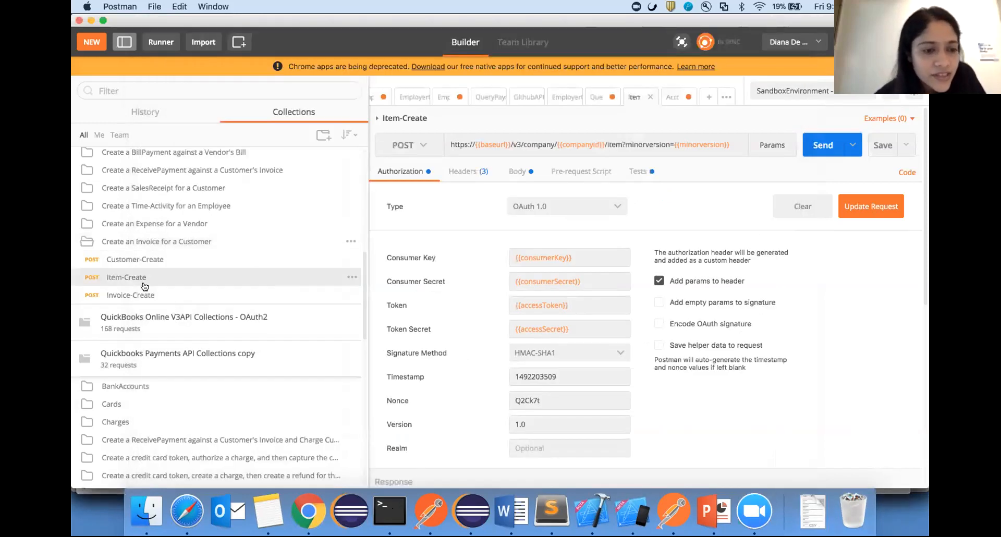
click(190, 228)
click(190, 227)
scroll(207, 206, up, 4)
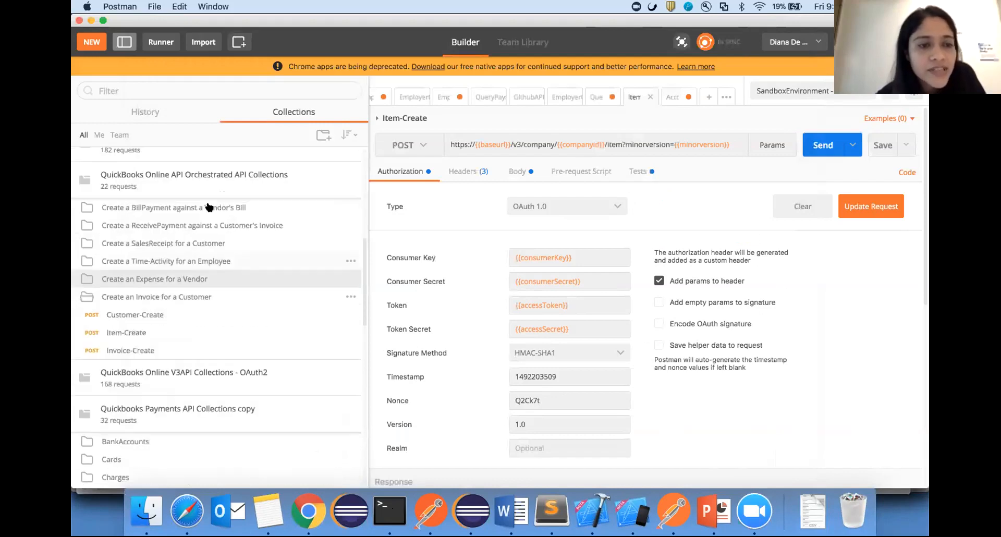
Switch to the Chrome docs and highlight the orchestrated collection description and the OAuth 2.0 individual endpoints description for comparison.
click(309, 510)
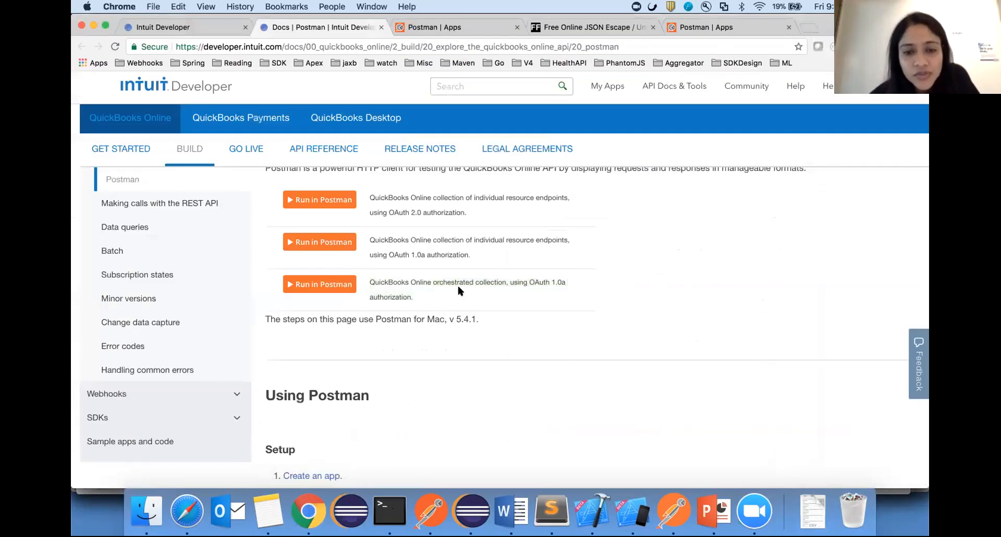
triple_click(469, 282)
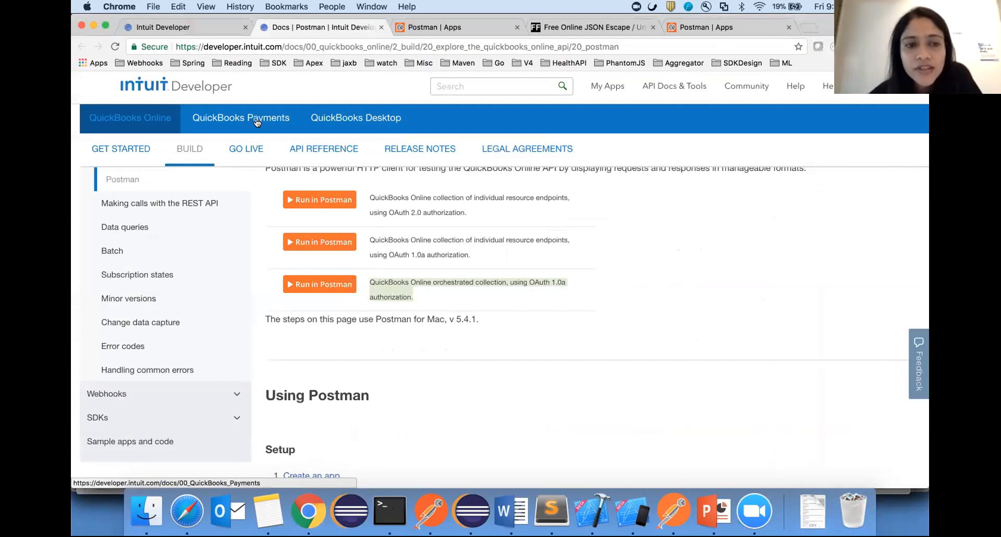
triple_click(409, 207)
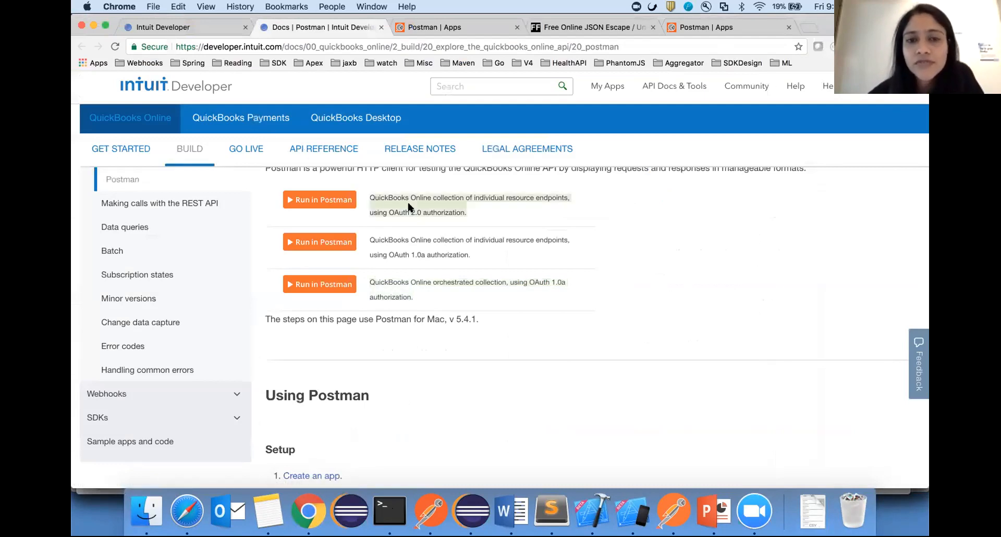
triple_click(416, 279)
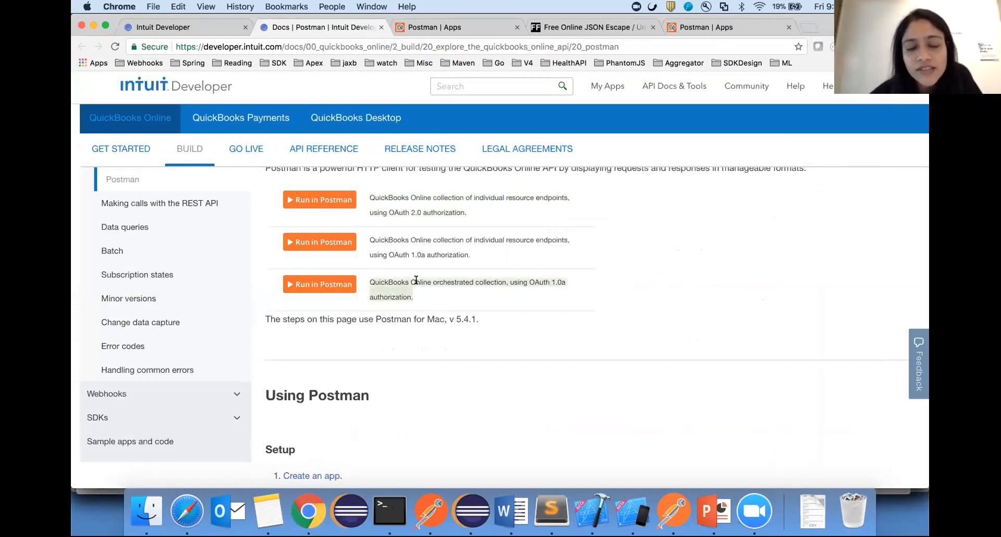
click(445, 317)
Switch to the Postman window with the Demo collection, check its available actions, and view the name and description of Invoice-Create-WithVariable.
click(672, 511)
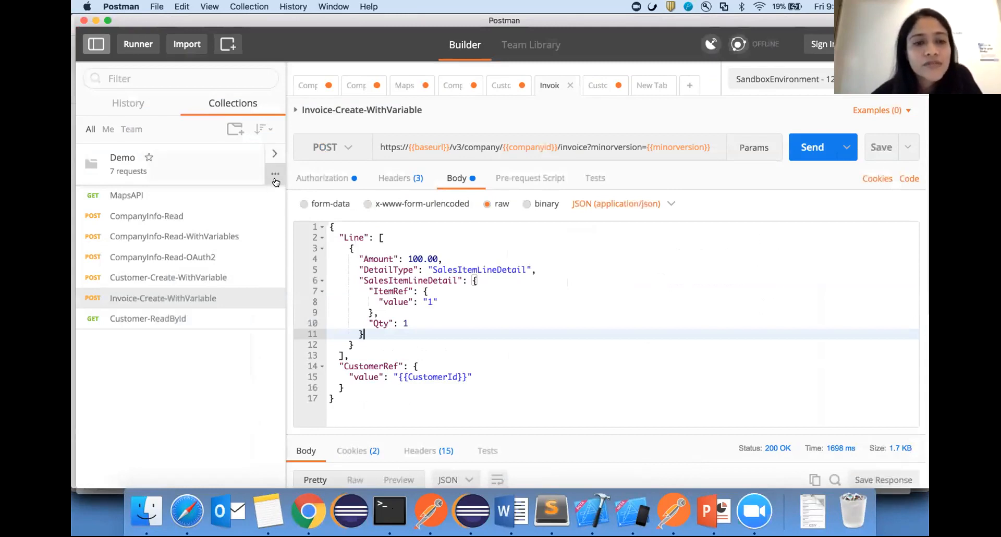
click(275, 174)
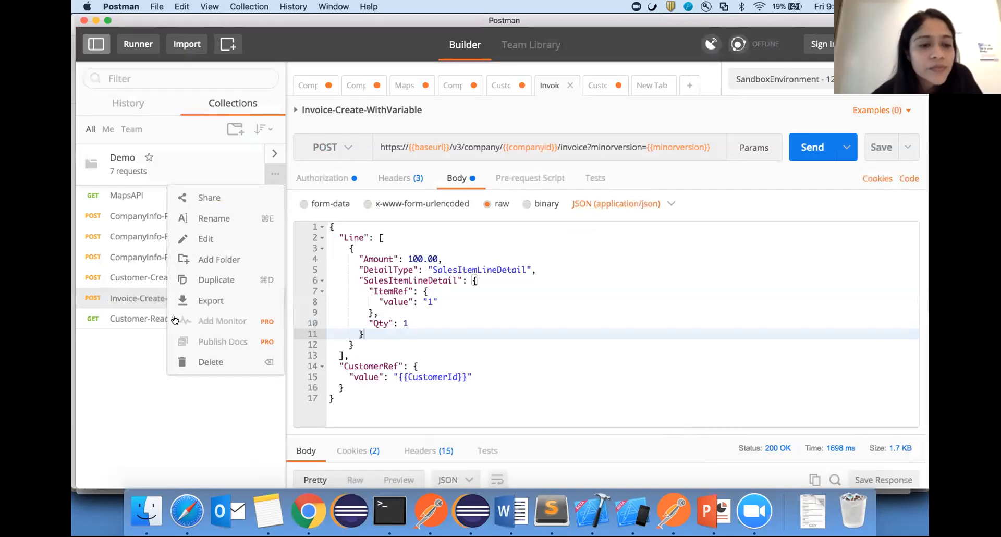
click(132, 359)
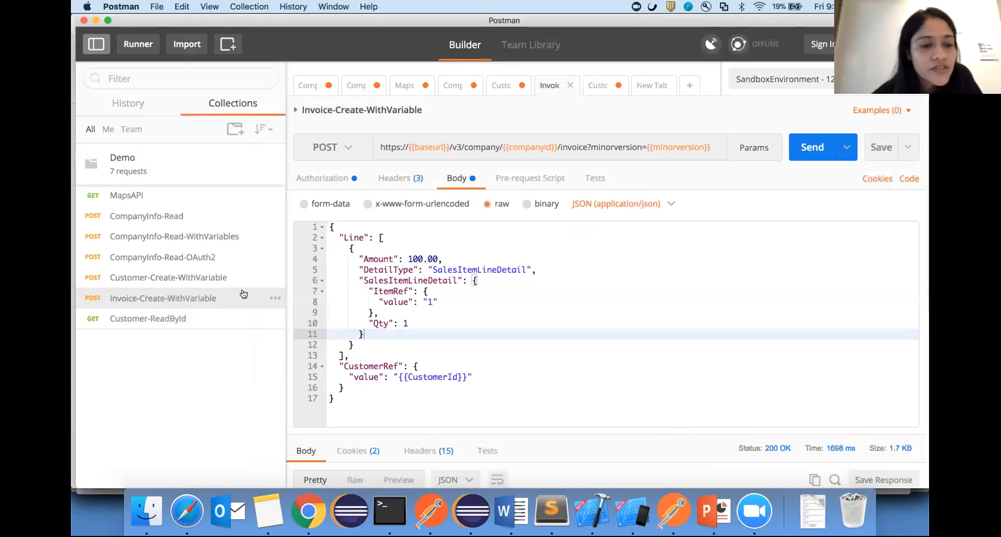
click(274, 298)
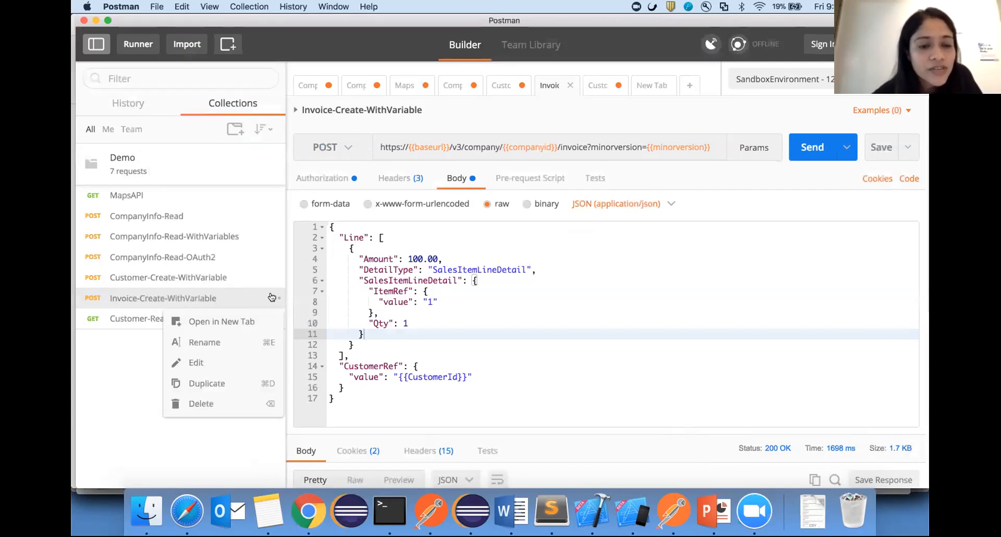
click(208, 371)
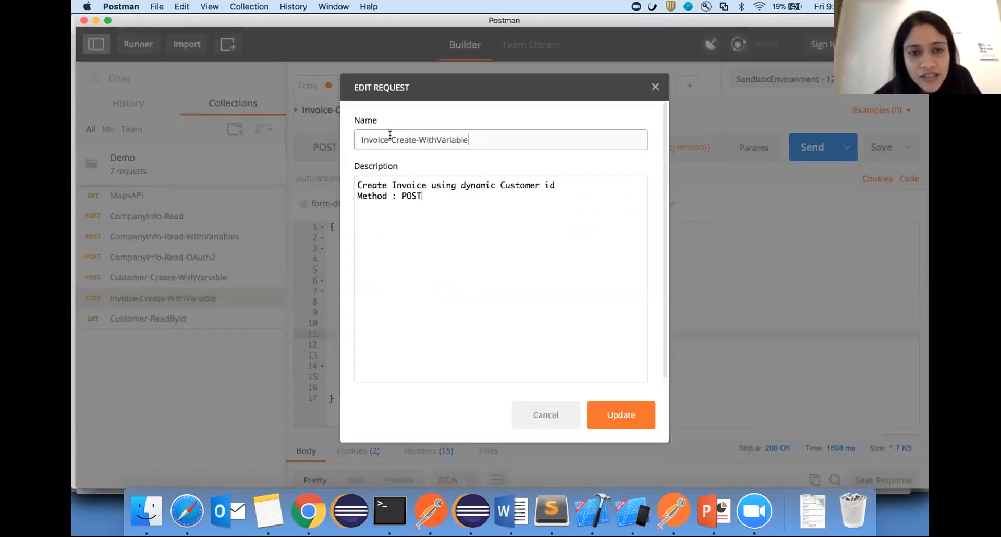
click(655, 88)
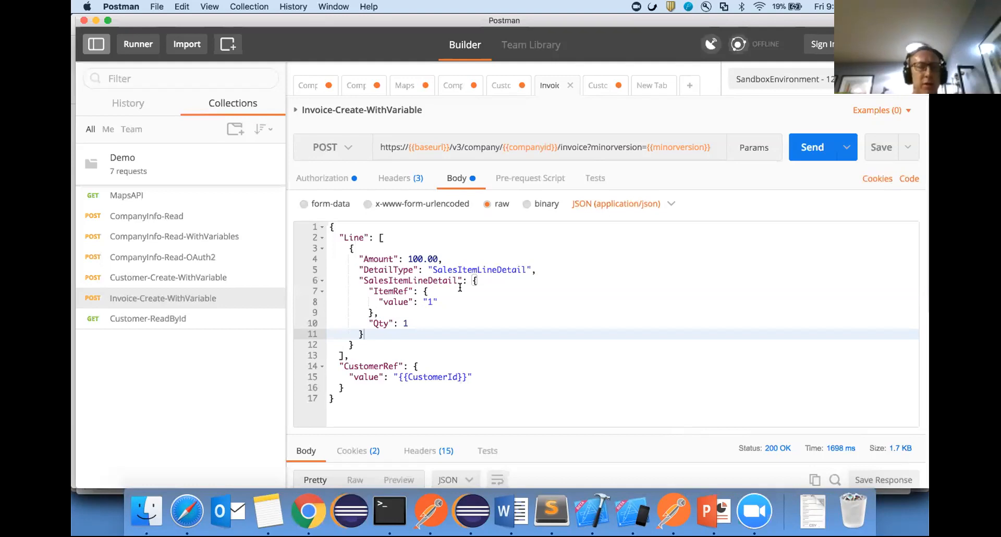
Switch to the Postman Chrome app and generate a shareable collection link for QuickBooks Online API Orchestrated API Collections.
click(428, 516)
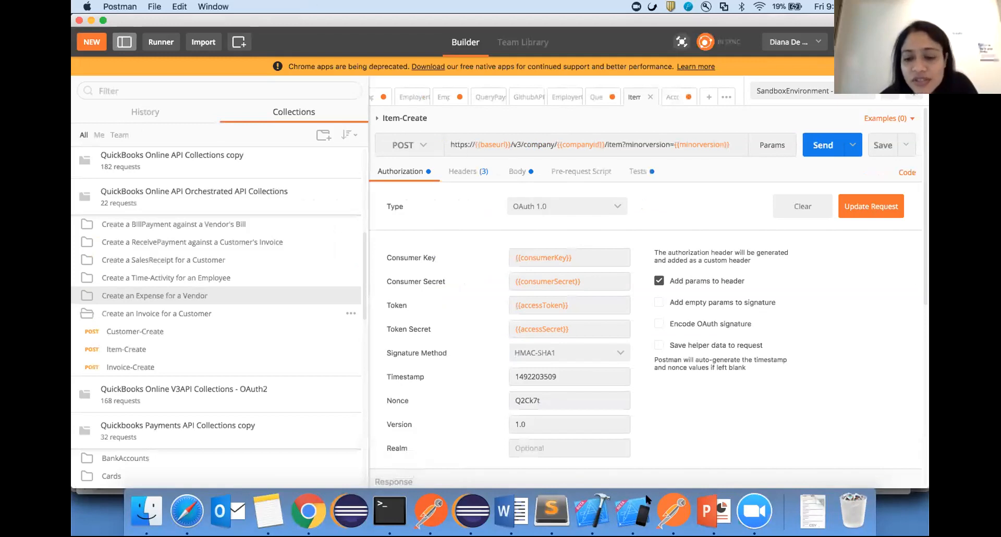
click(671, 512)
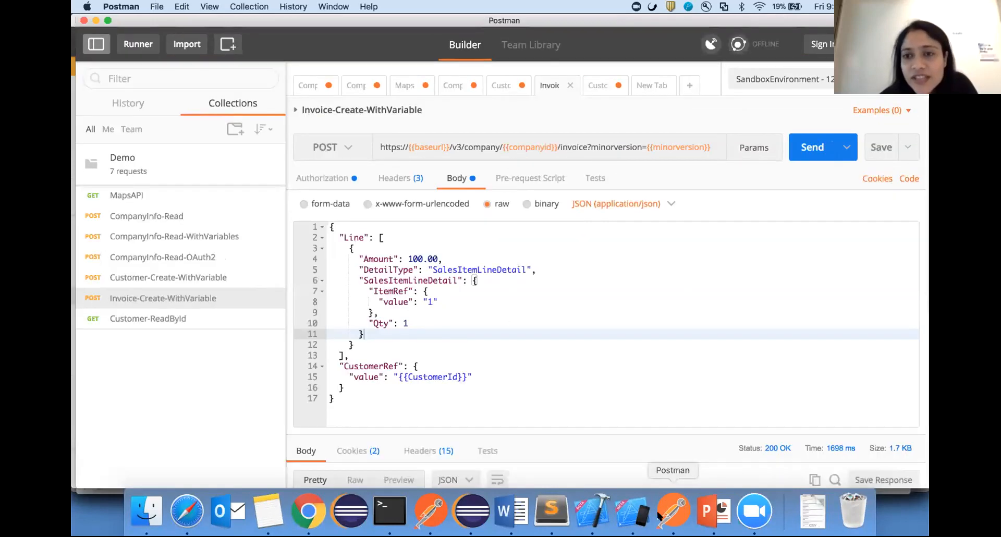
click(423, 514)
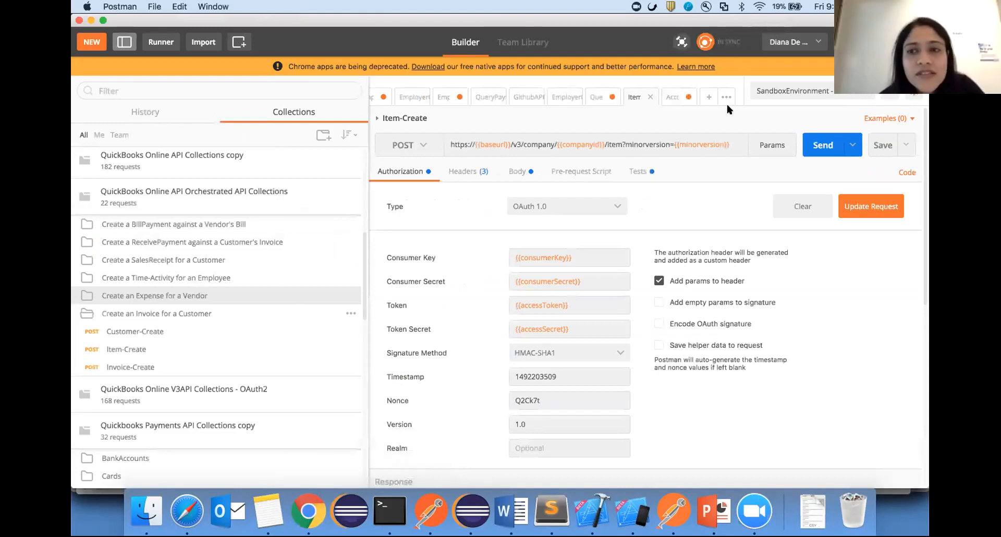
mouse_move(301, 194)
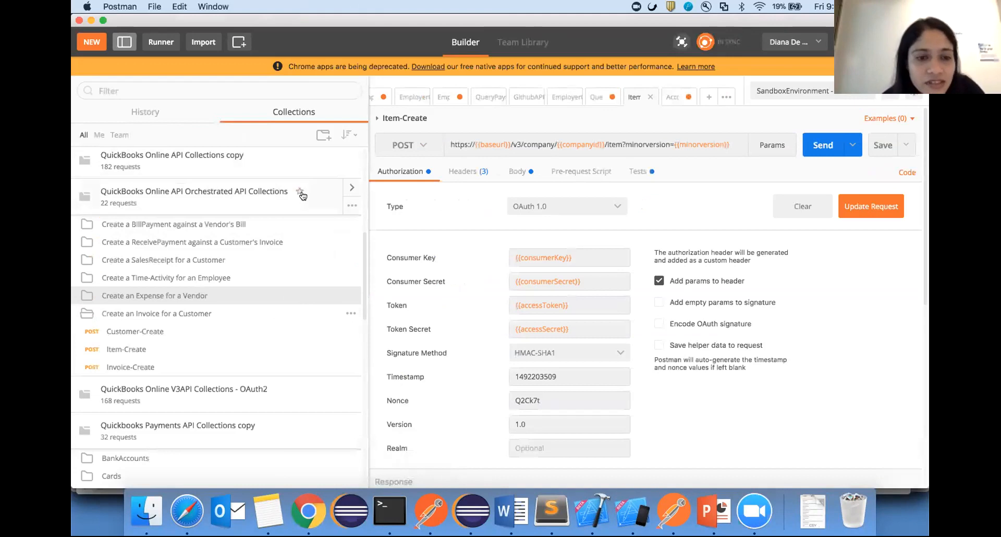
click(349, 207)
click(322, 227)
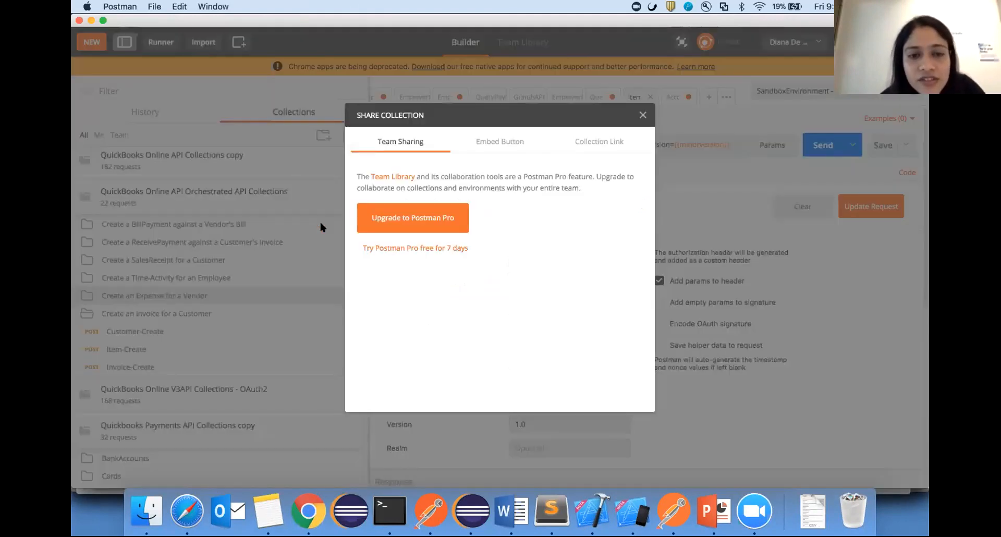
click(480, 139)
click(599, 145)
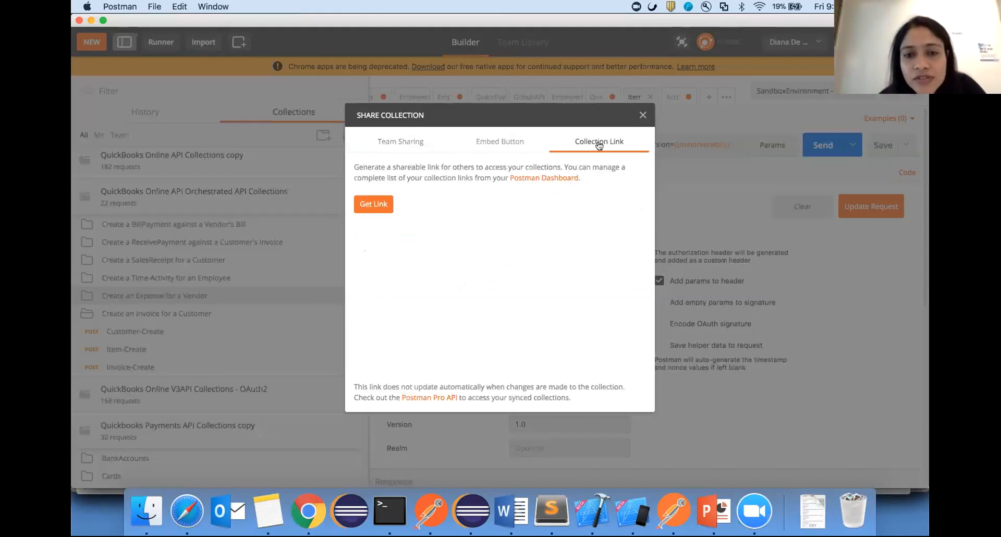
click(383, 206)
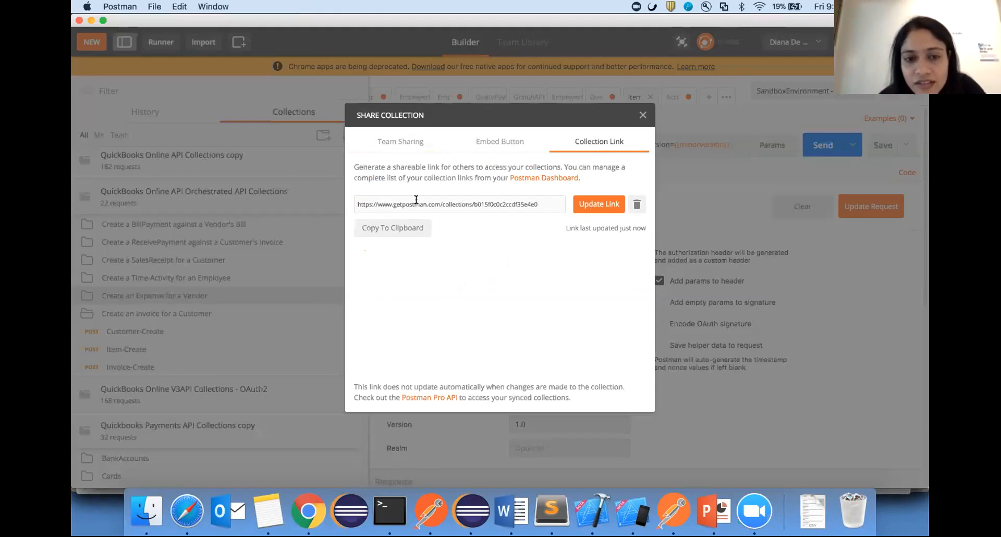
Copy the generated collection link to the clipboard.
click(411, 200)
key(super+c)
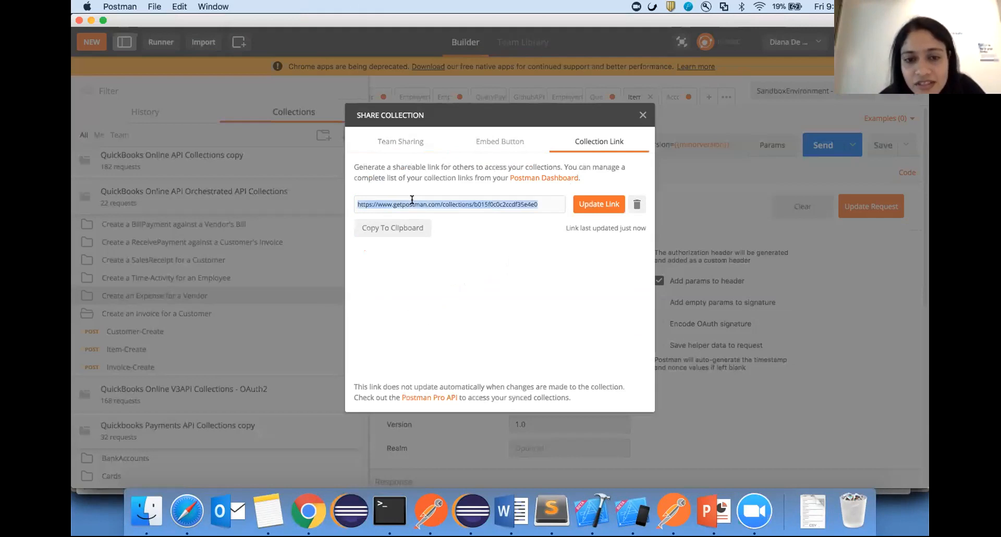
click(397, 230)
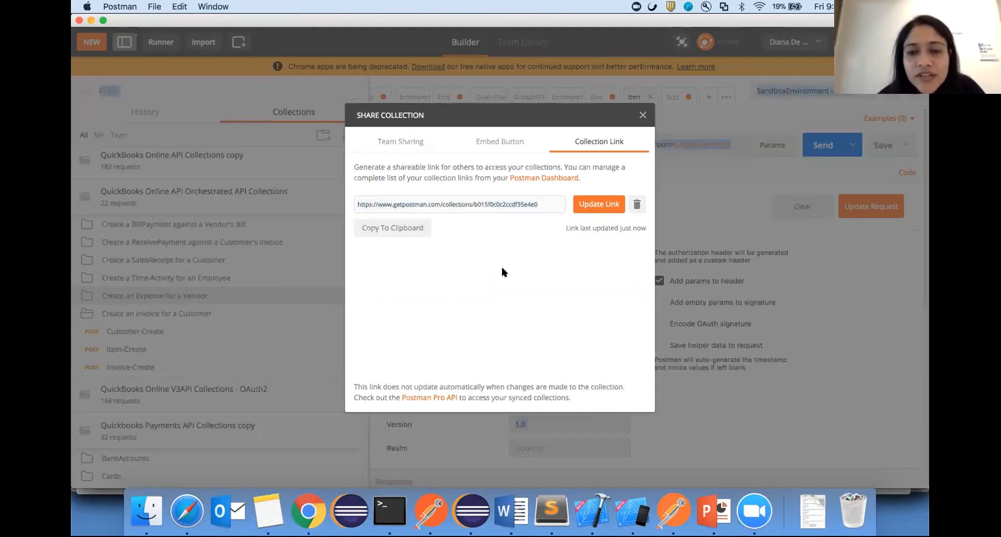
Switch to the Postman window with the Demo collection, import the orchestrated collection from the copied link, and widen the collections list.
click(673, 510)
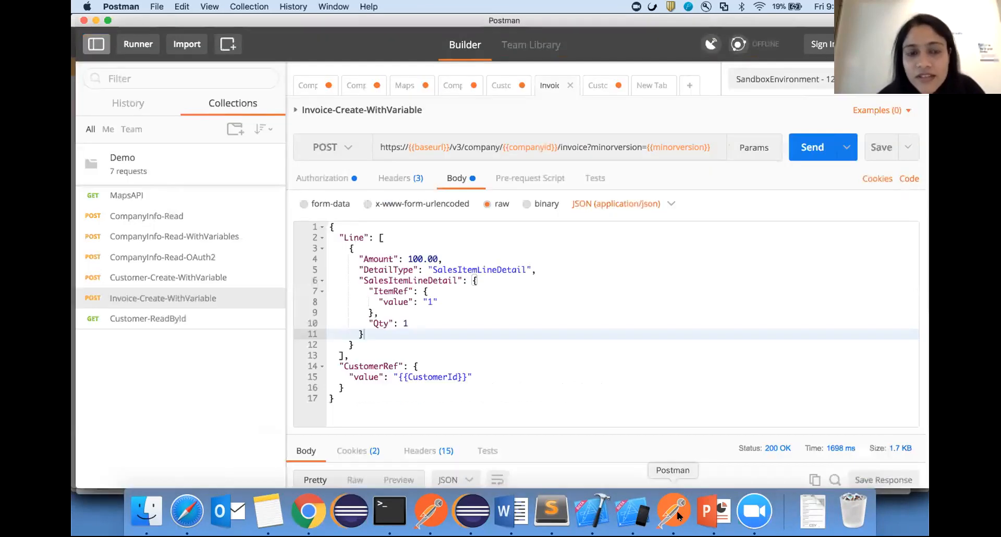
click(180, 49)
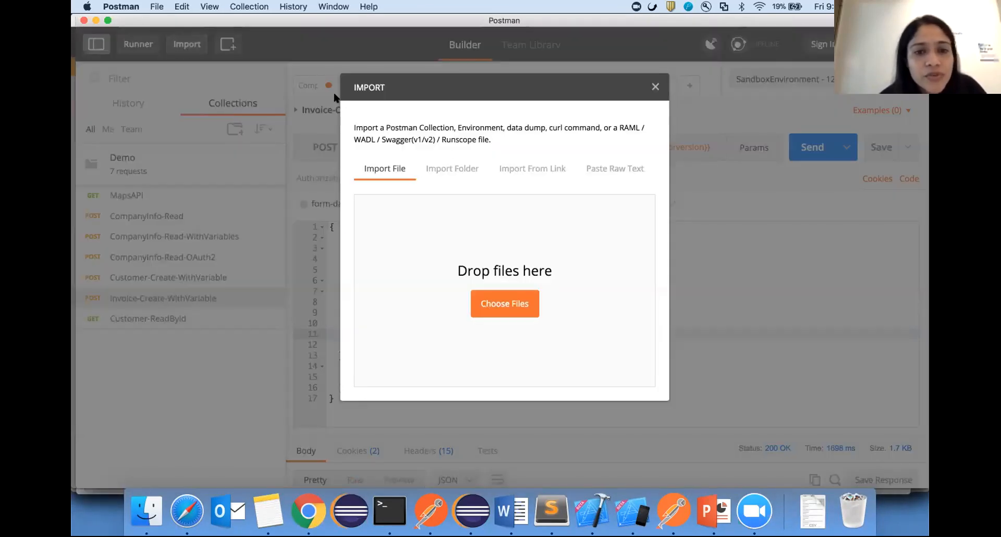
click(526, 169)
click(511, 197)
key(super+v)
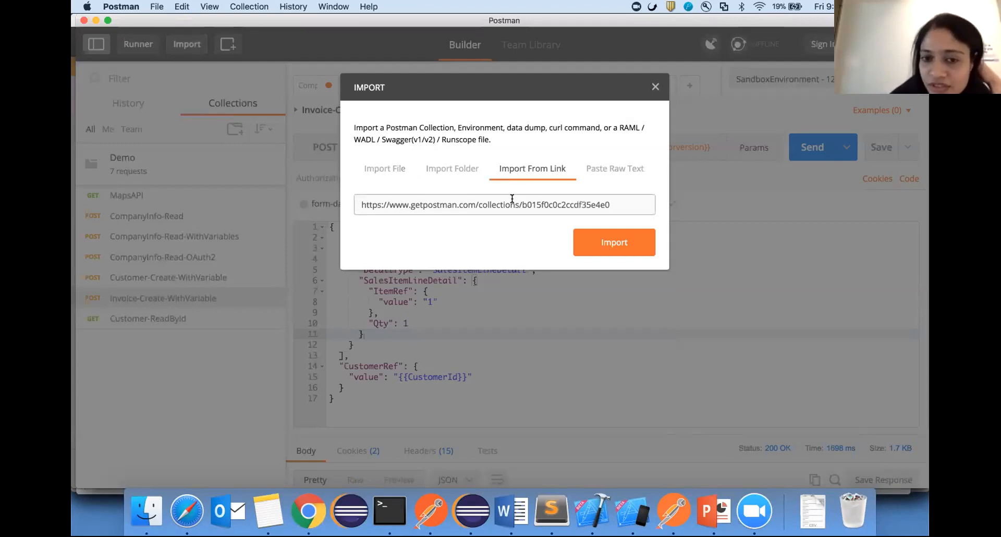
key(super+a)
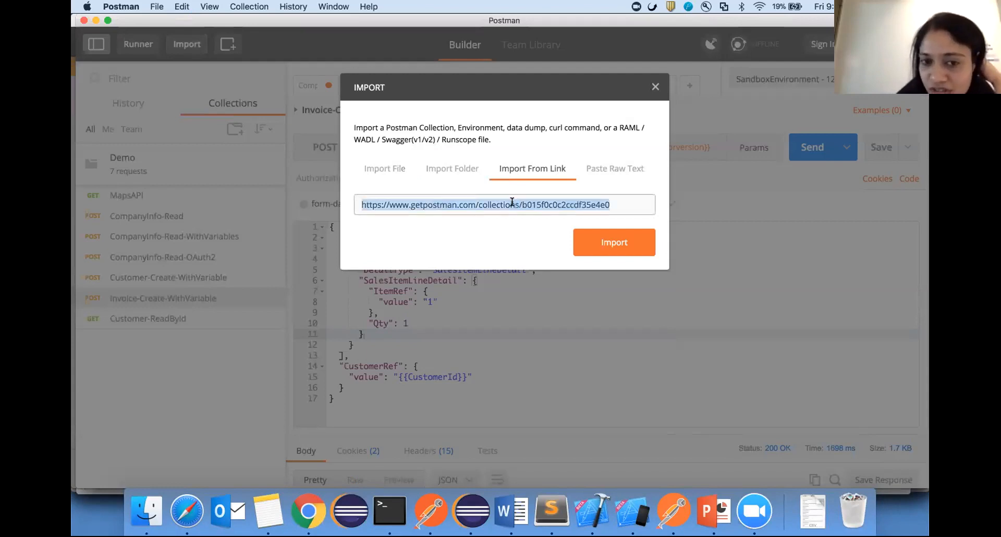
click(591, 241)
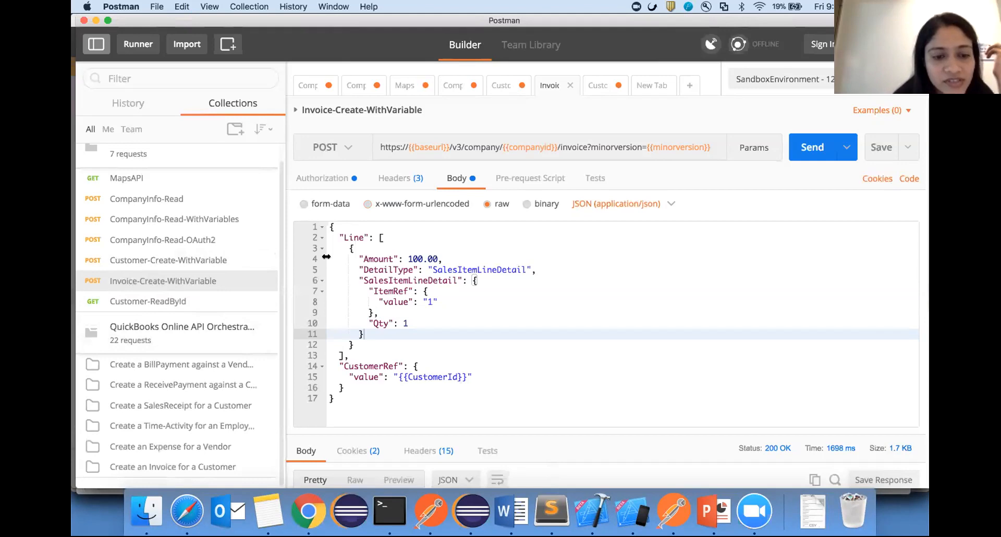
drag(326, 256, 410, 256)
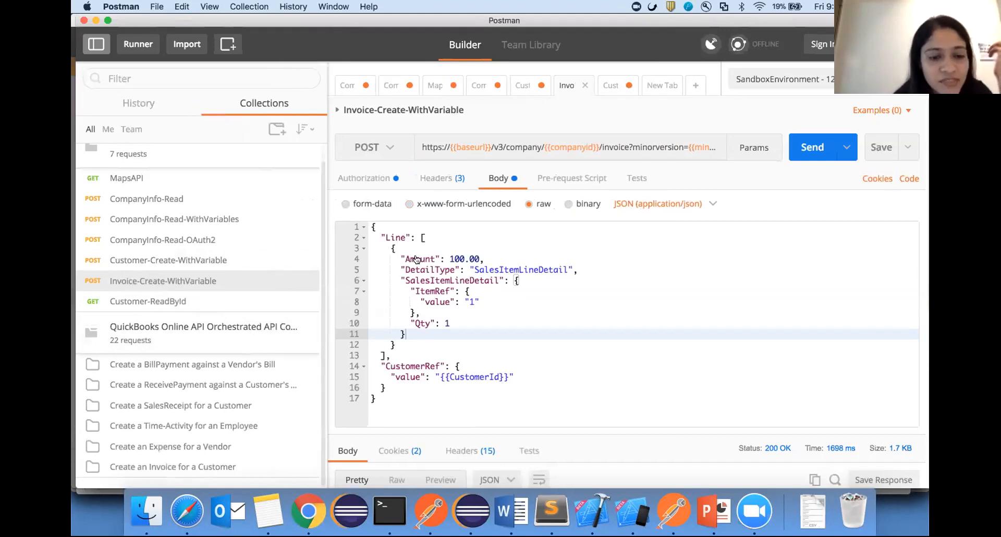
Back in the Postman Chrome app, export QuickBooks Online API Orchestrated API Collections as Collection v1 and save the file in Documents.
click(429, 514)
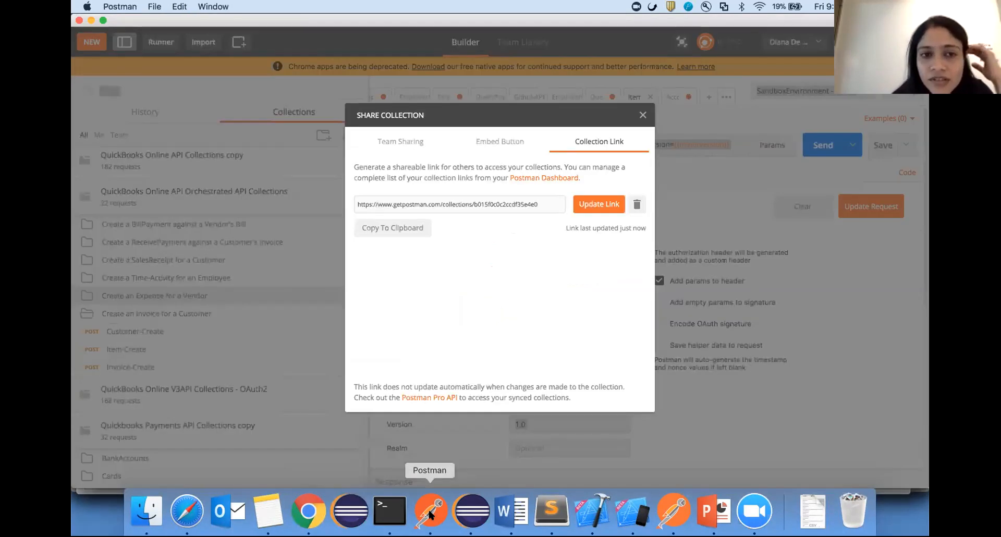
click(642, 115)
click(350, 208)
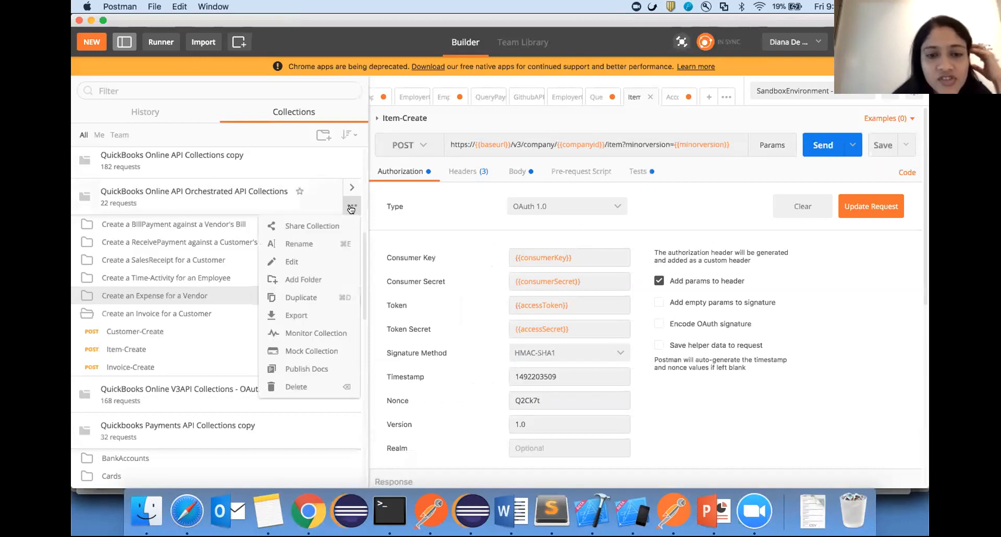
click(311, 310)
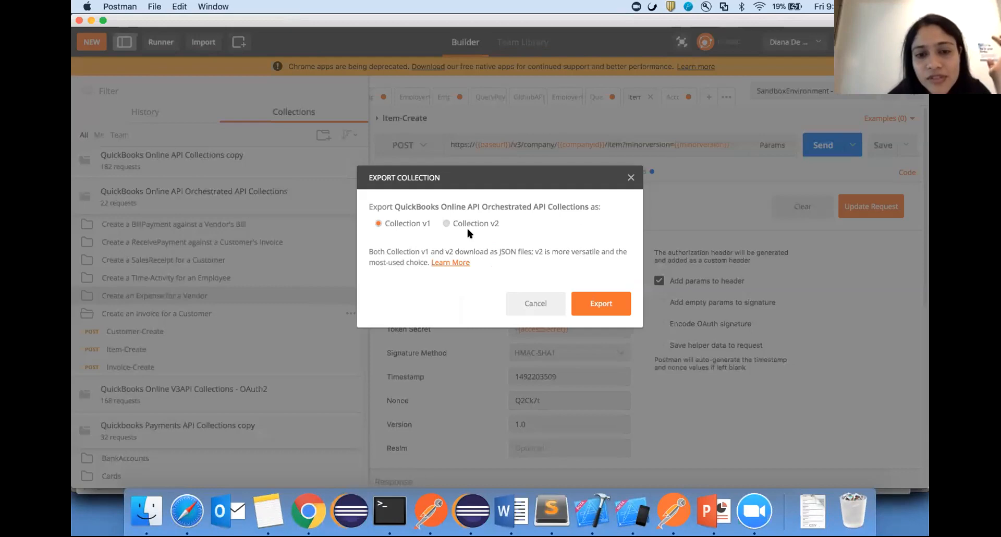
click(589, 293)
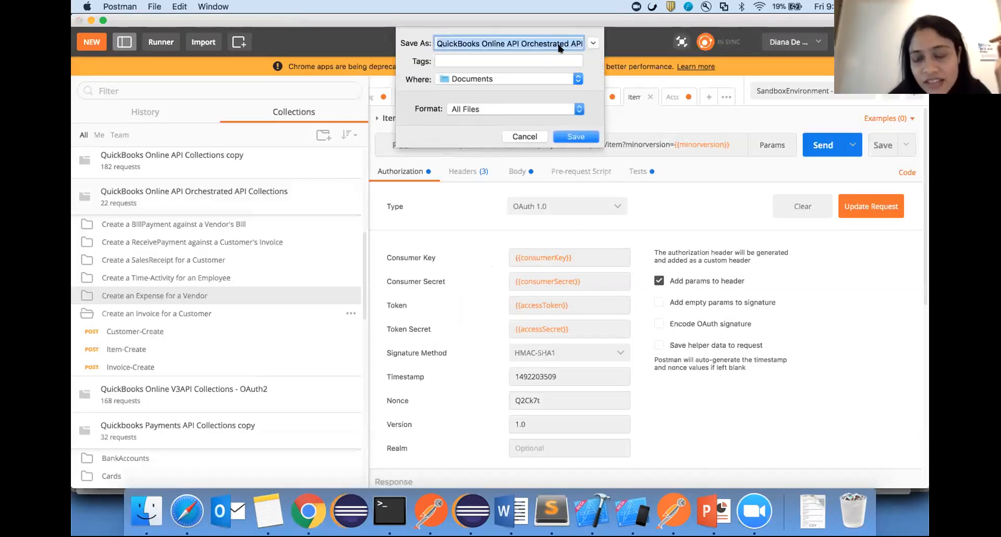
click(559, 44)
click(576, 137)
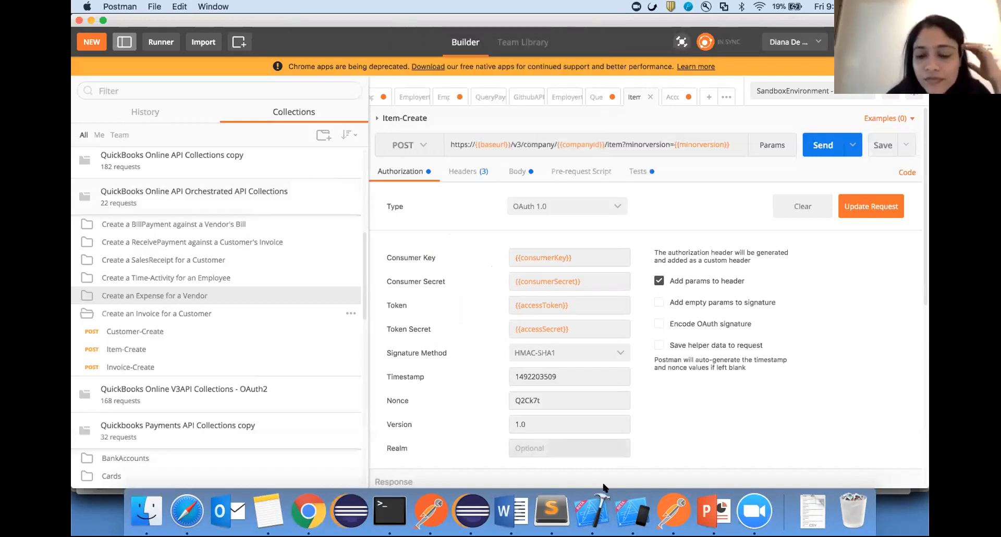
Return to the Postman window with the Demo collection and narrow the collections list to give the request editor more room.
click(676, 502)
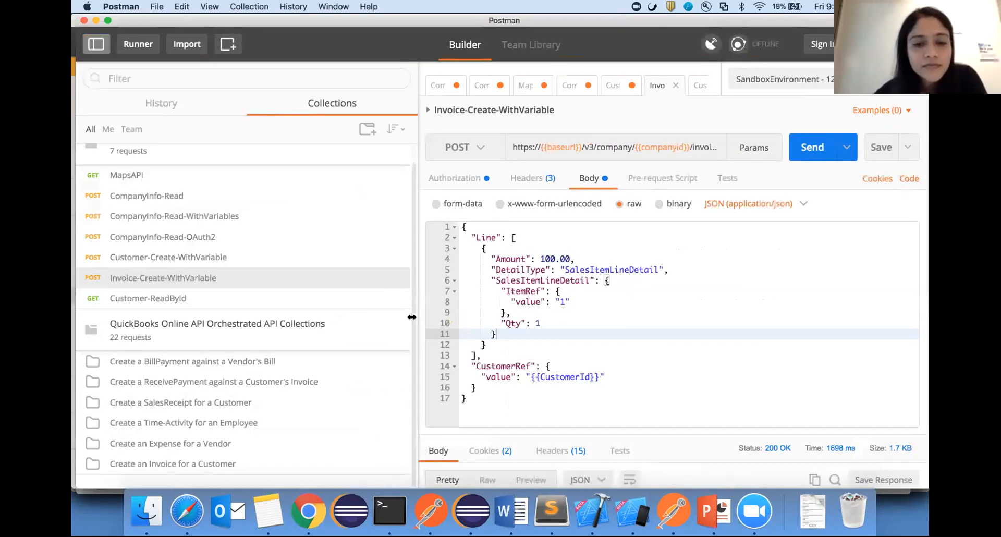
drag(412, 319, 307, 297)
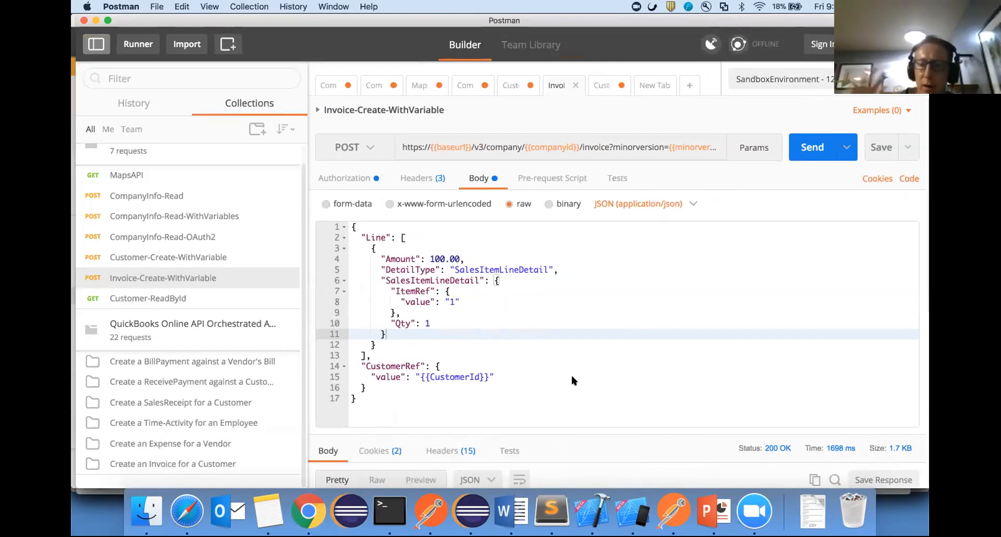
click(666, 295)
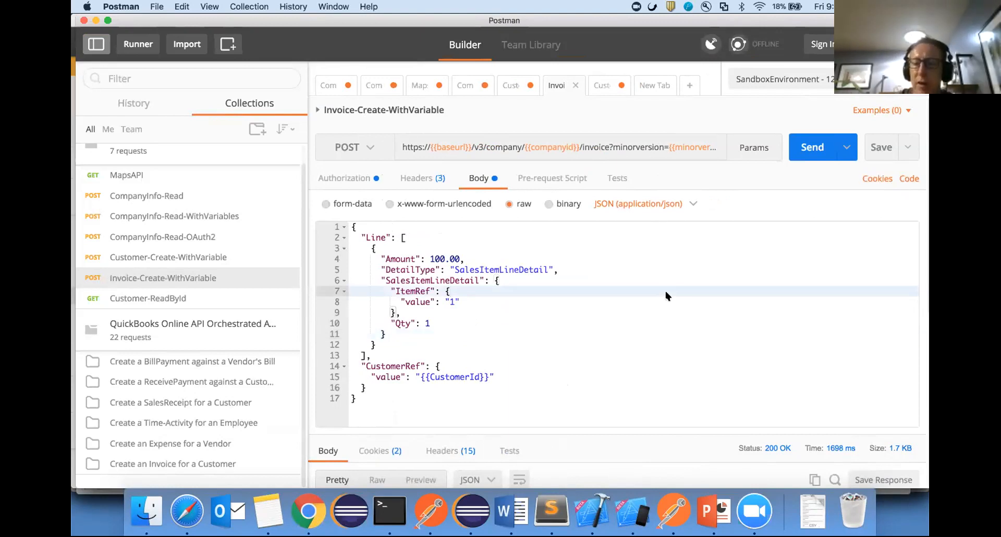